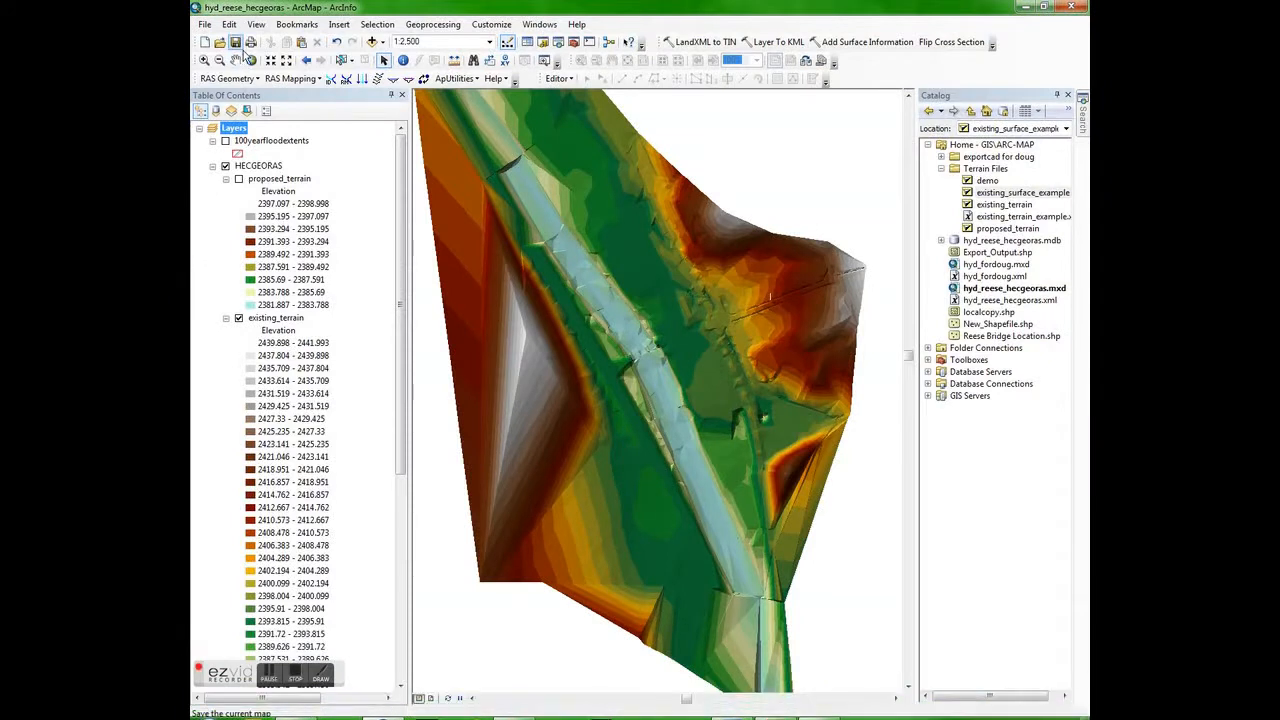
# Create a RAS stream centerline layer named River.
pyautogui.click(228, 78)
pyautogui.moveTo(253, 96)
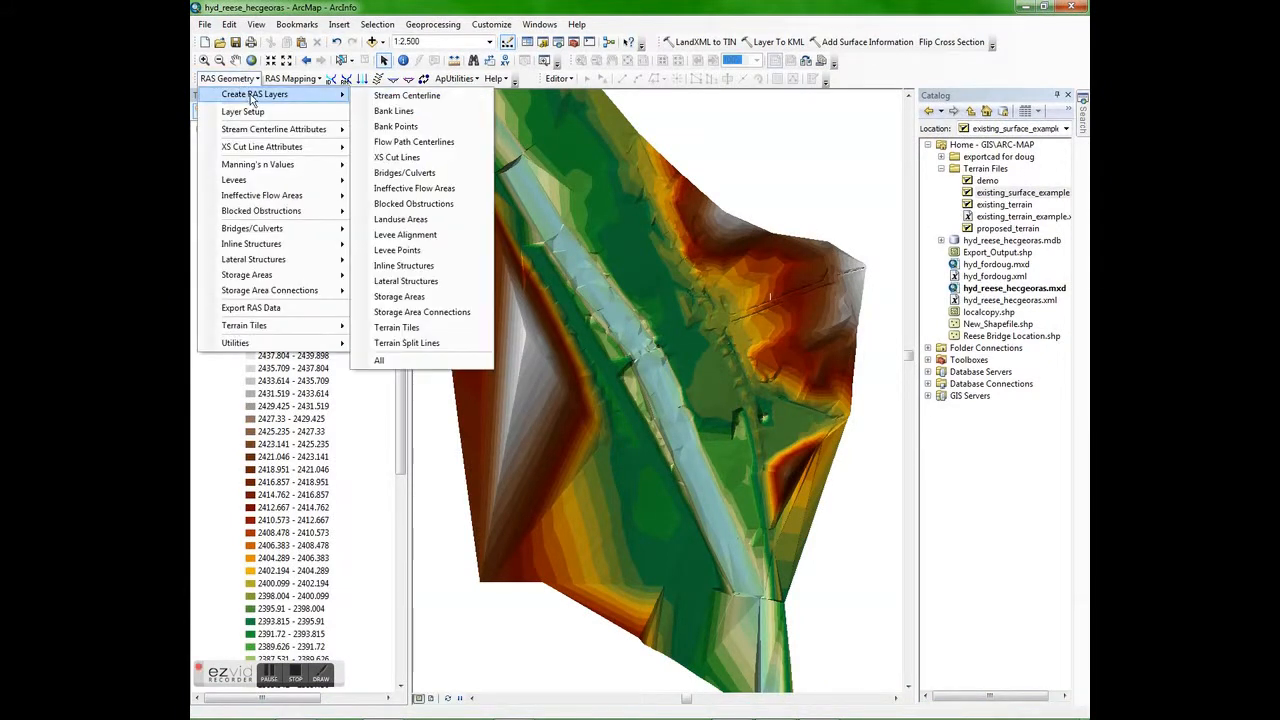
pyautogui.click(400, 96)
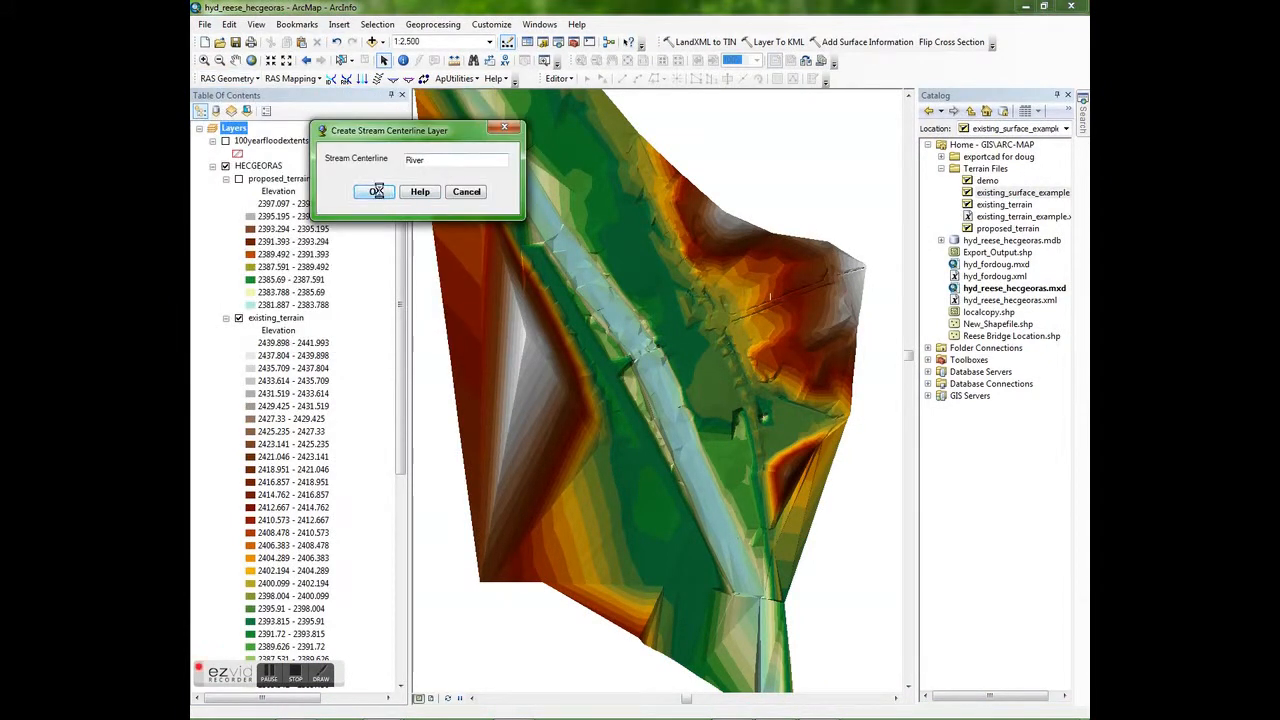
pyautogui.click(376, 191)
pyautogui.click(398, 201)
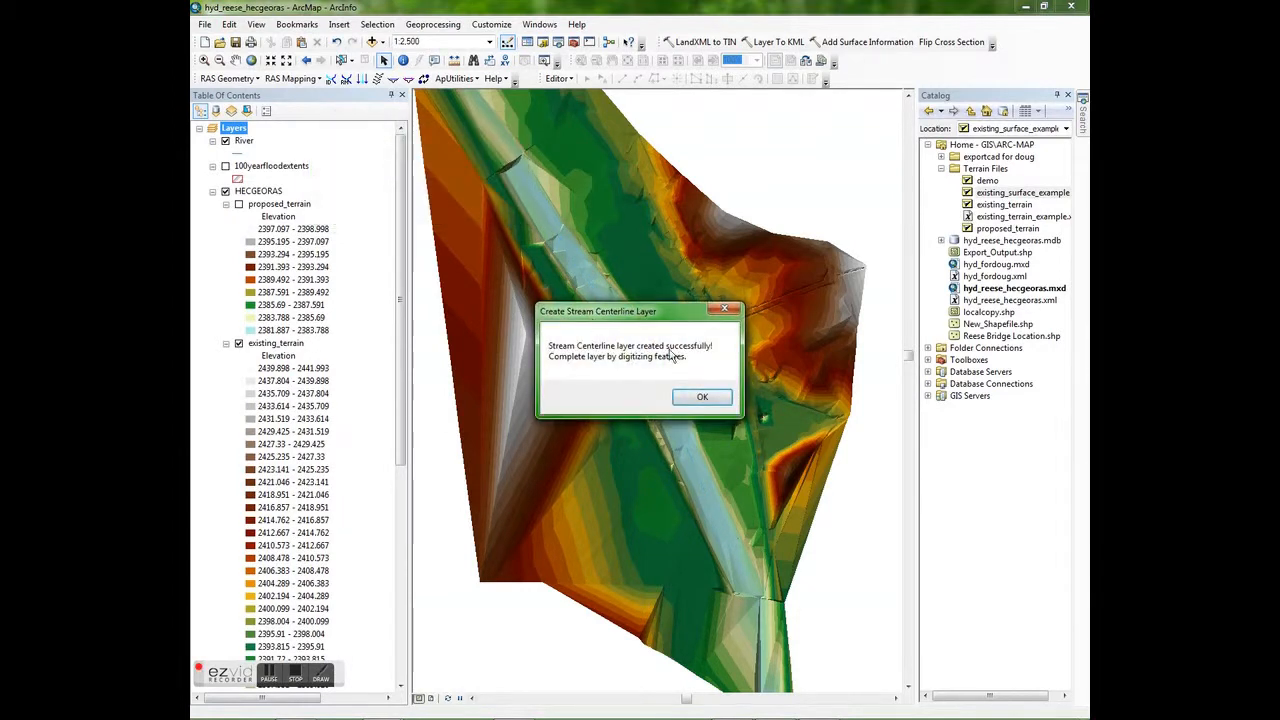
pyautogui.click(700, 396)
# Start an edit session on the River layer.
pyautogui.click(572, 80)
pyautogui.click(572, 91)
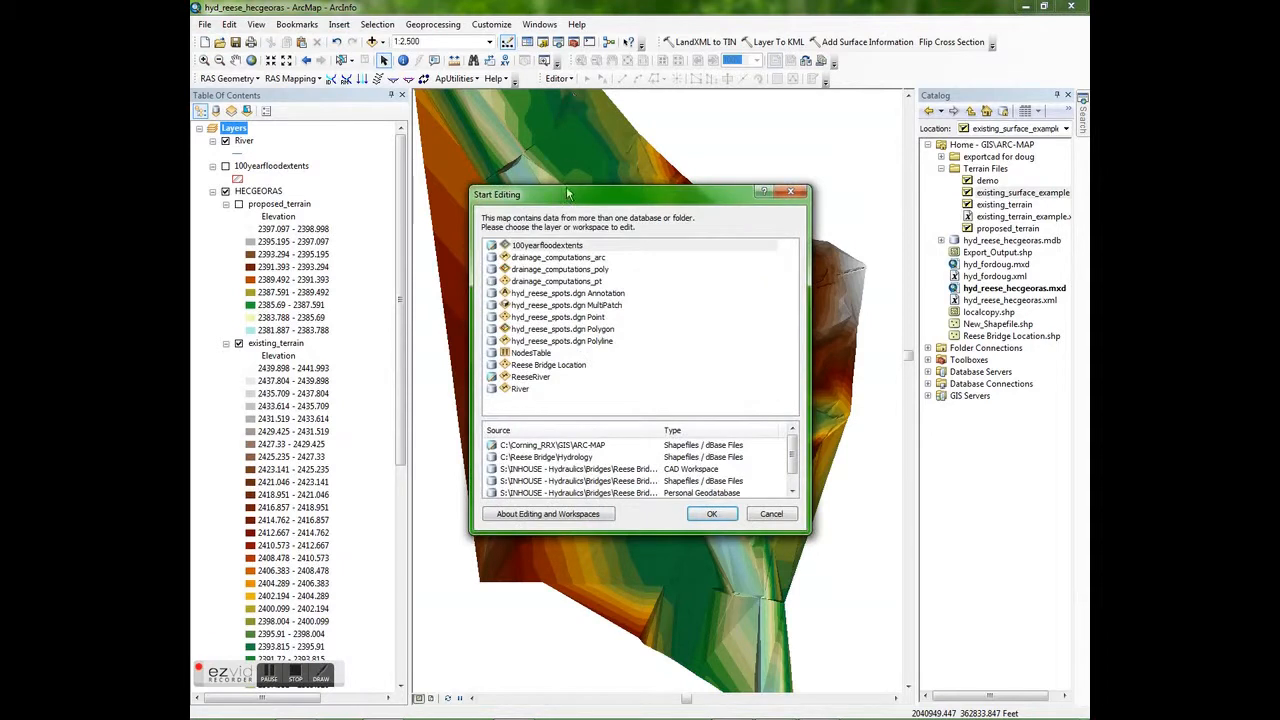
pyautogui.click(517, 389)
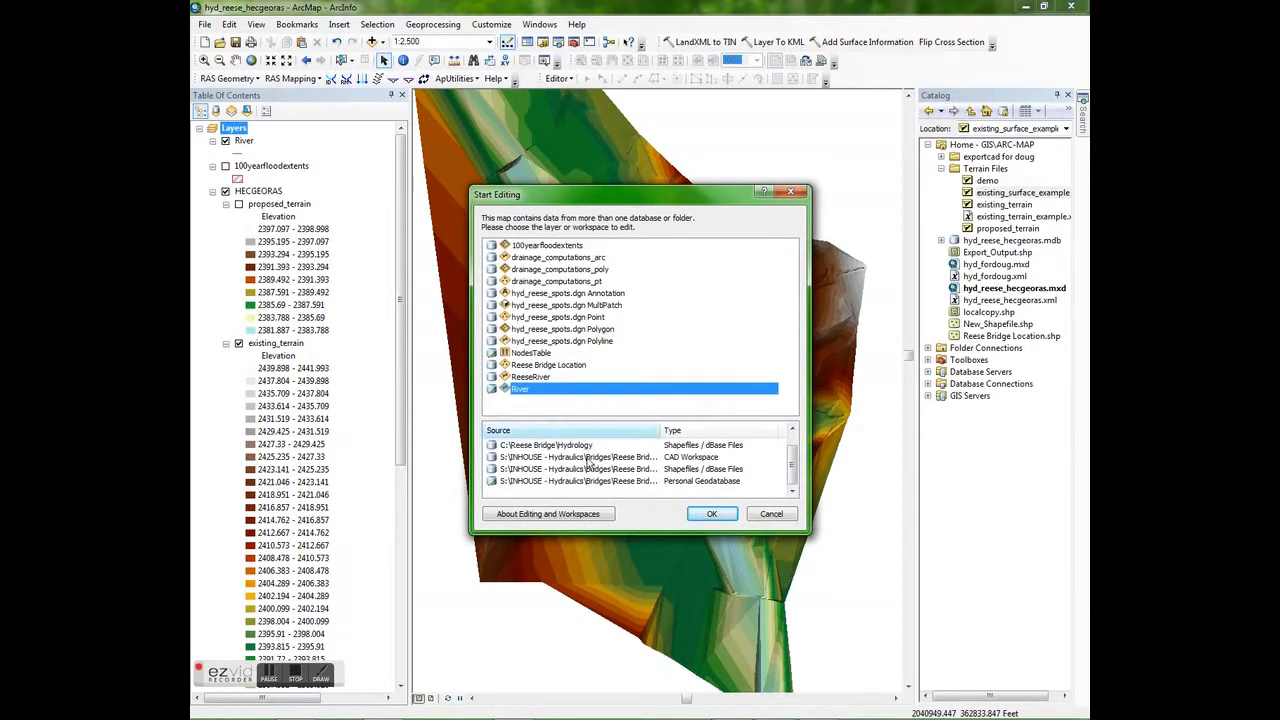
pyautogui.click(710, 515)
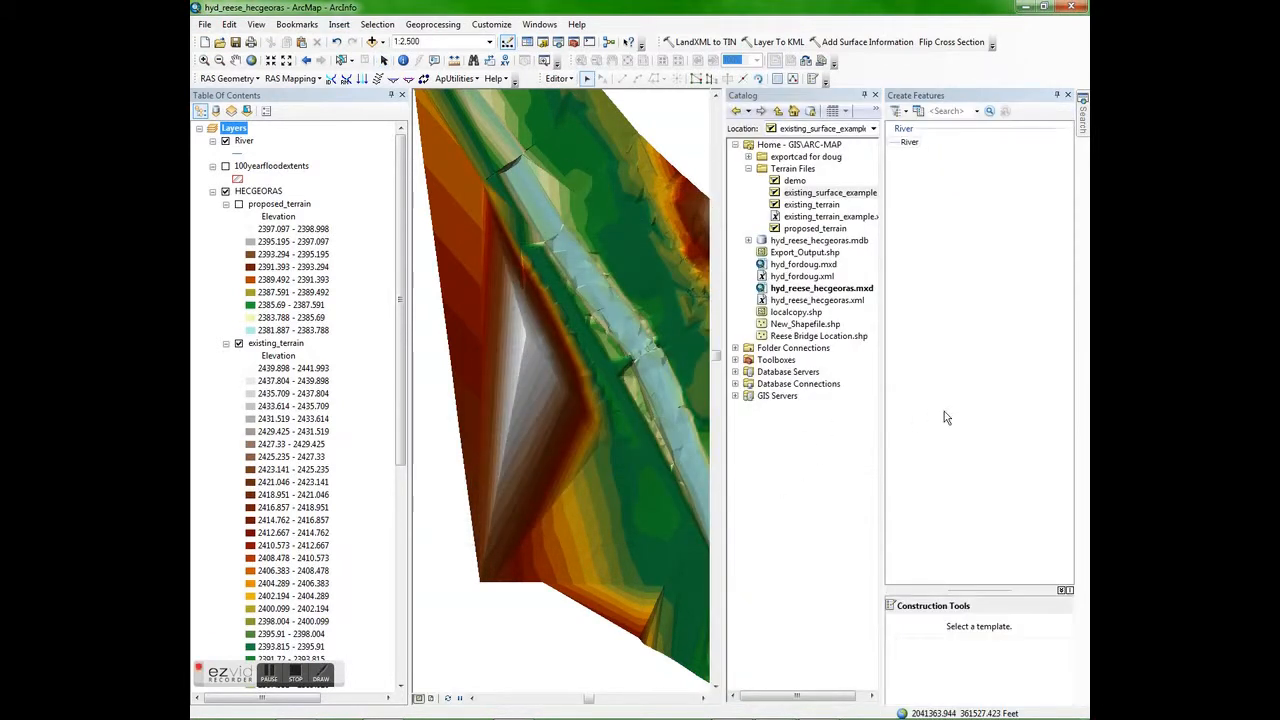
# Digitize the River centerline as a line down the middle of the channel, from the upstream end to near the downstream end.
pyautogui.click(909, 142)
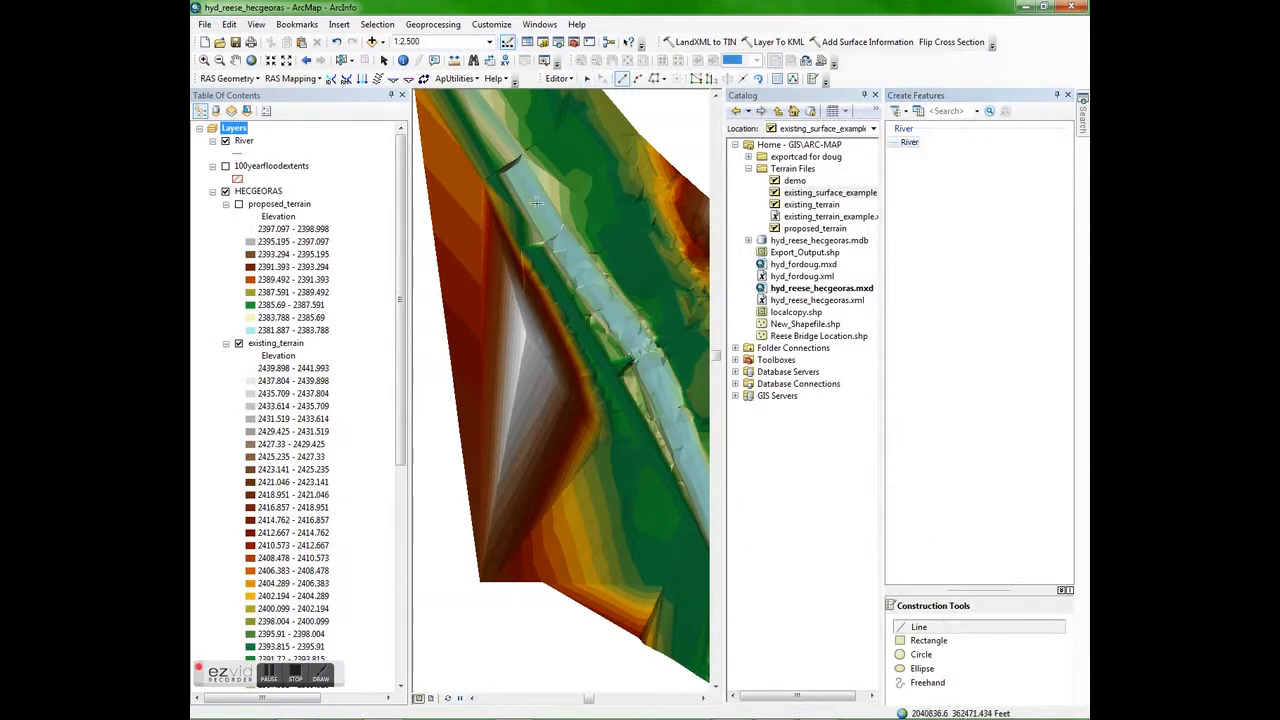
pyautogui.click(514, 172)
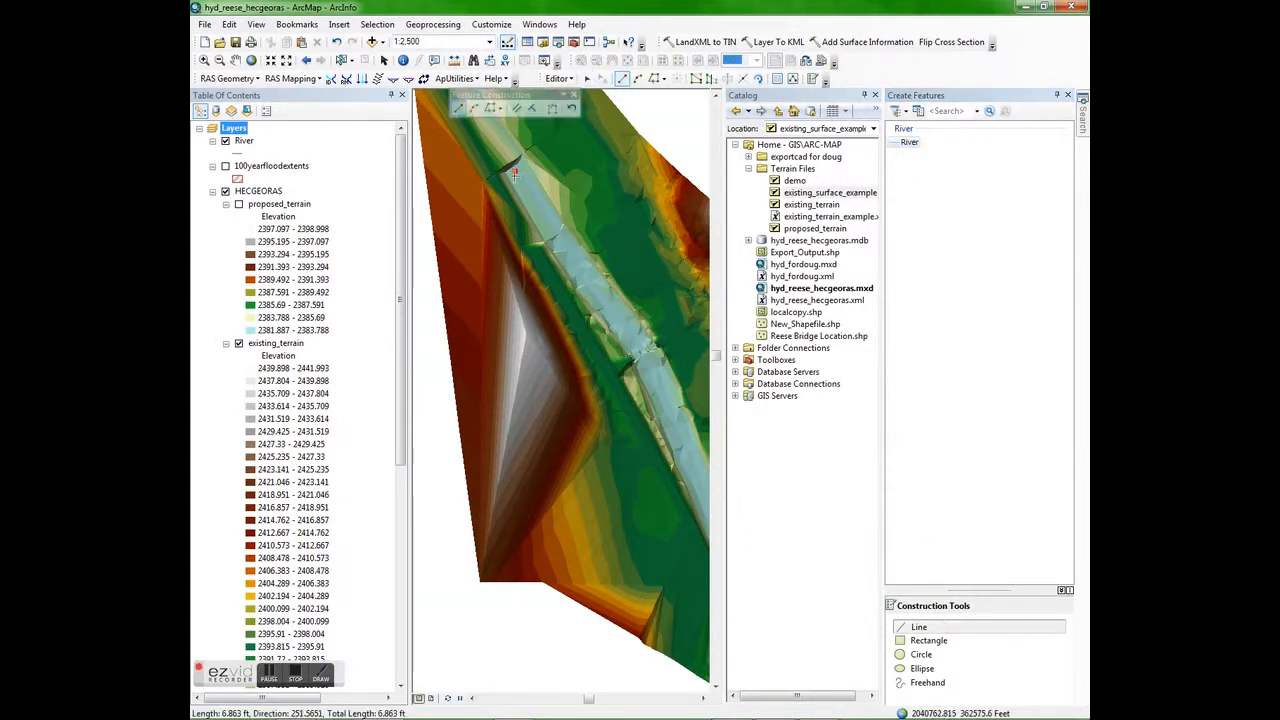
pyautogui.click(583, 272)
pyautogui.click(643, 360)
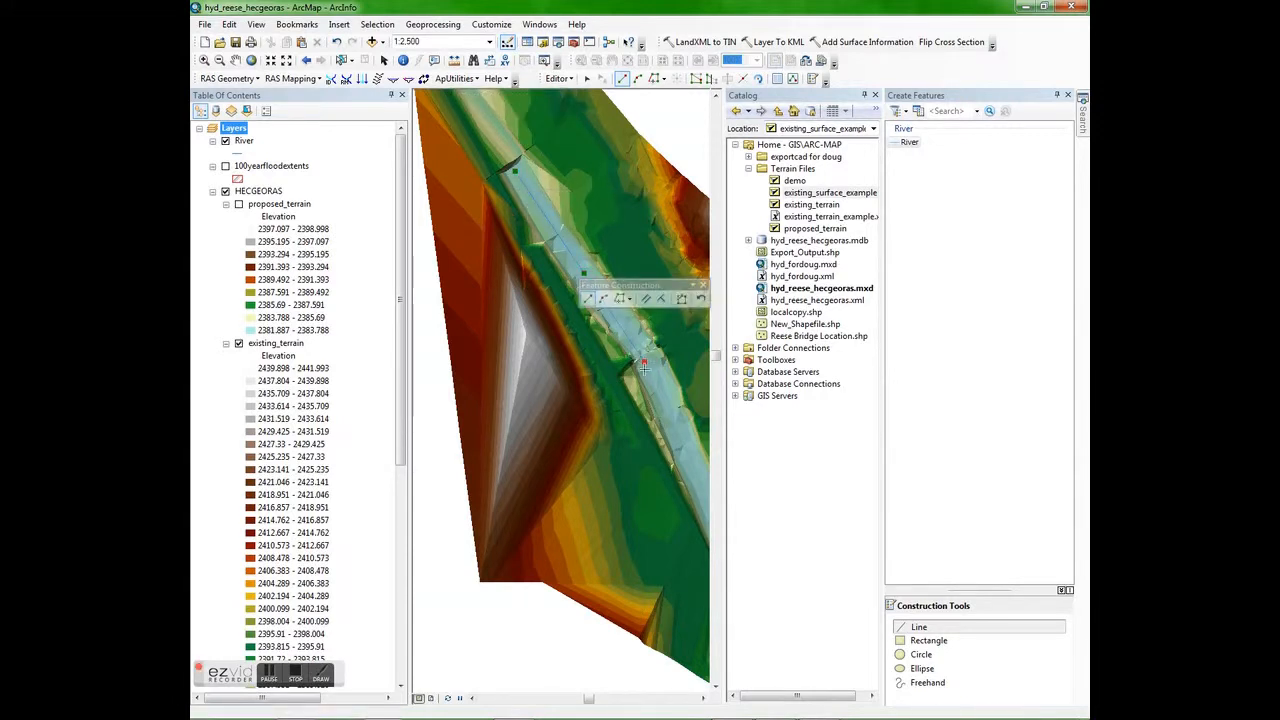
pyautogui.click(687, 454)
pyautogui.moveTo(692, 476); pyautogui.dragTo(645, 428)
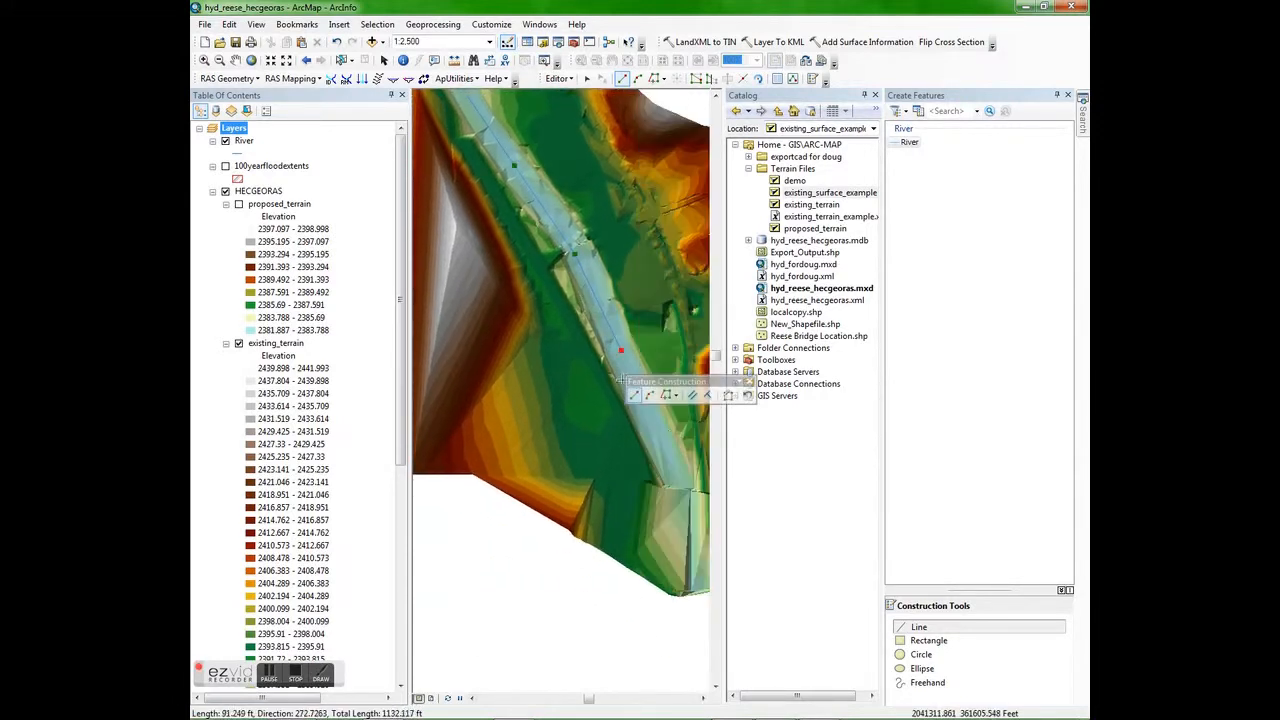
pyautogui.doubleClick(654, 427)
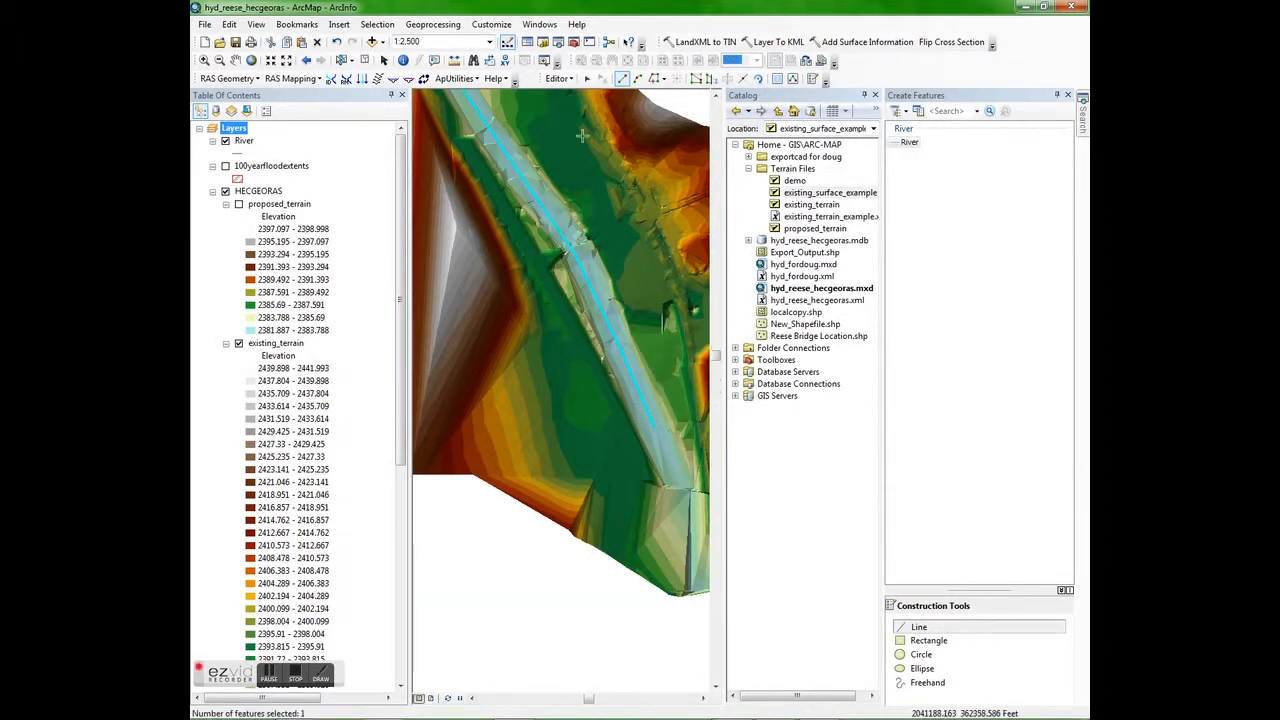
# Save the River edits and stop the edit session.
pyautogui.click(560, 86)
pyautogui.click(584, 128)
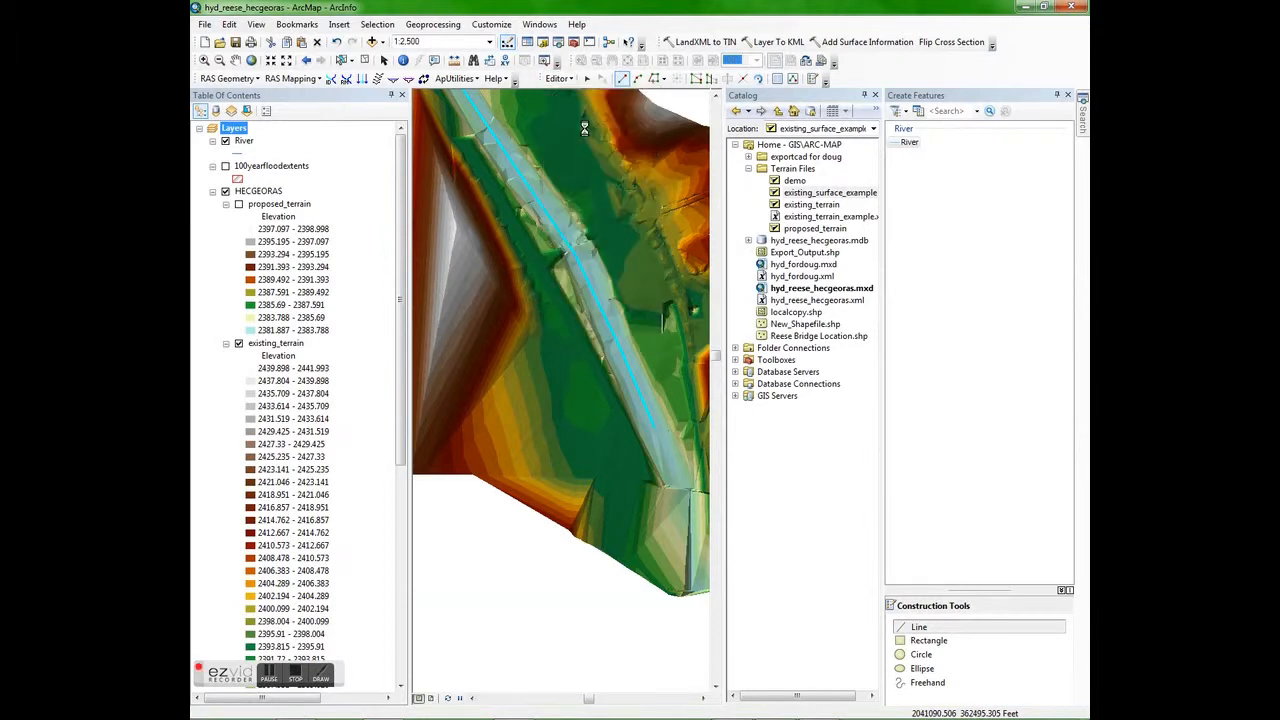
pyautogui.click(558, 78)
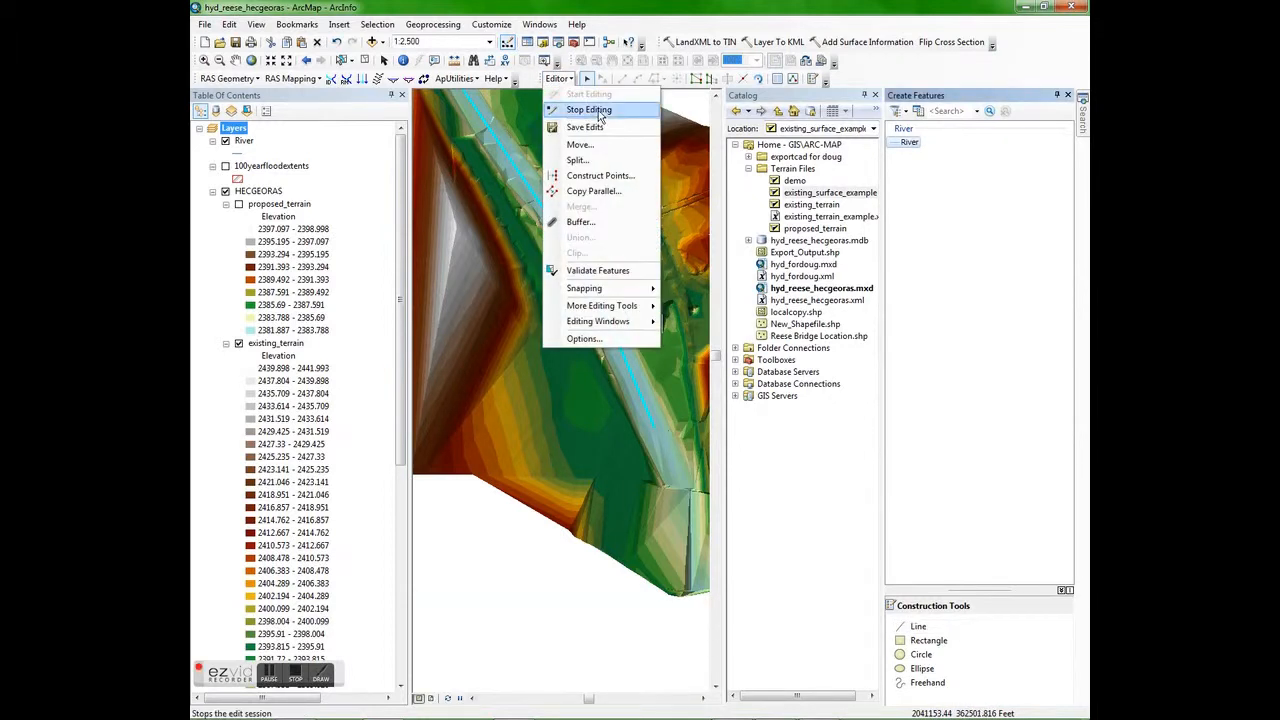
pyautogui.click(598, 110)
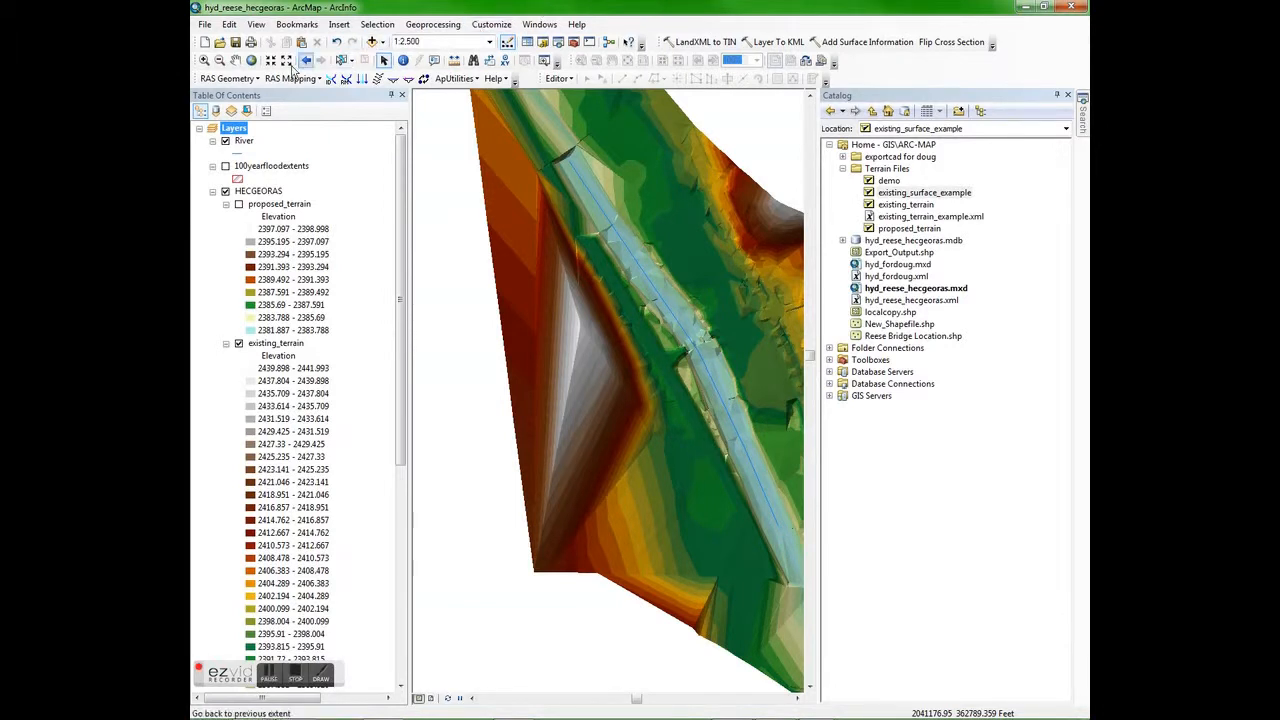
# Create a RAS bank lines layer named Banks, clearing all of its records.
pyautogui.click(244, 80)
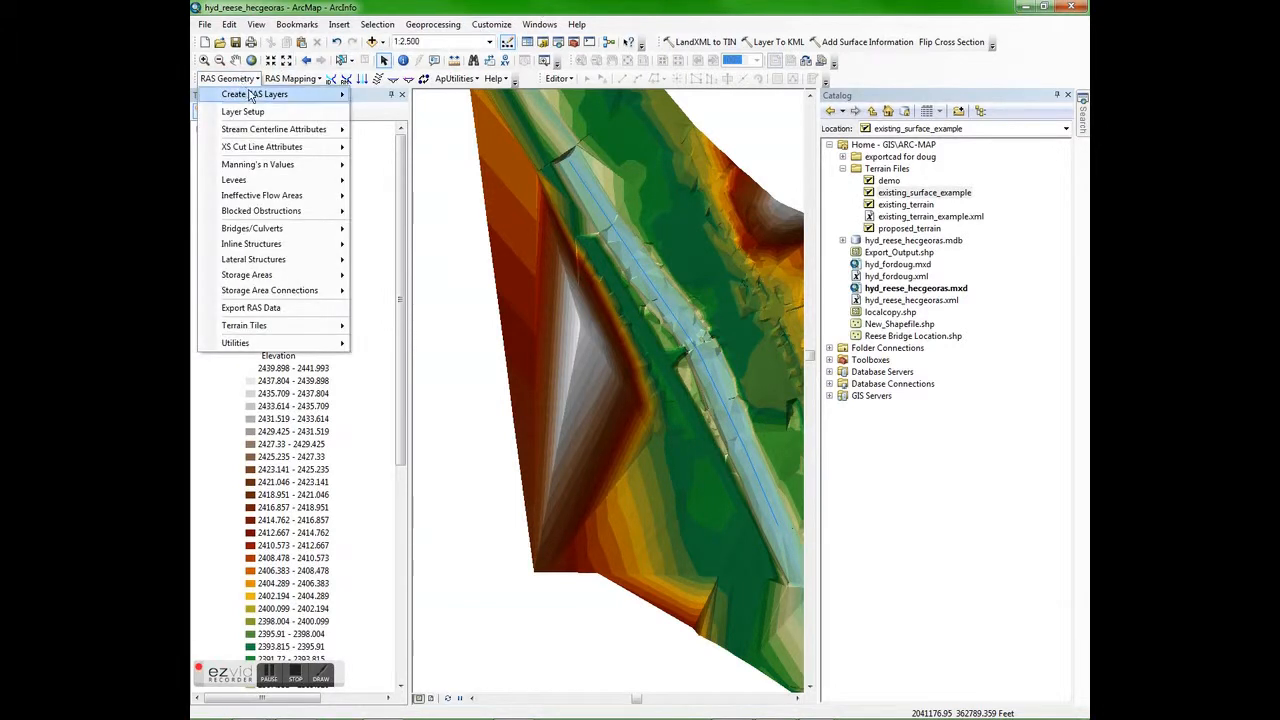
pyautogui.moveTo(282, 100)
pyautogui.click(394, 111)
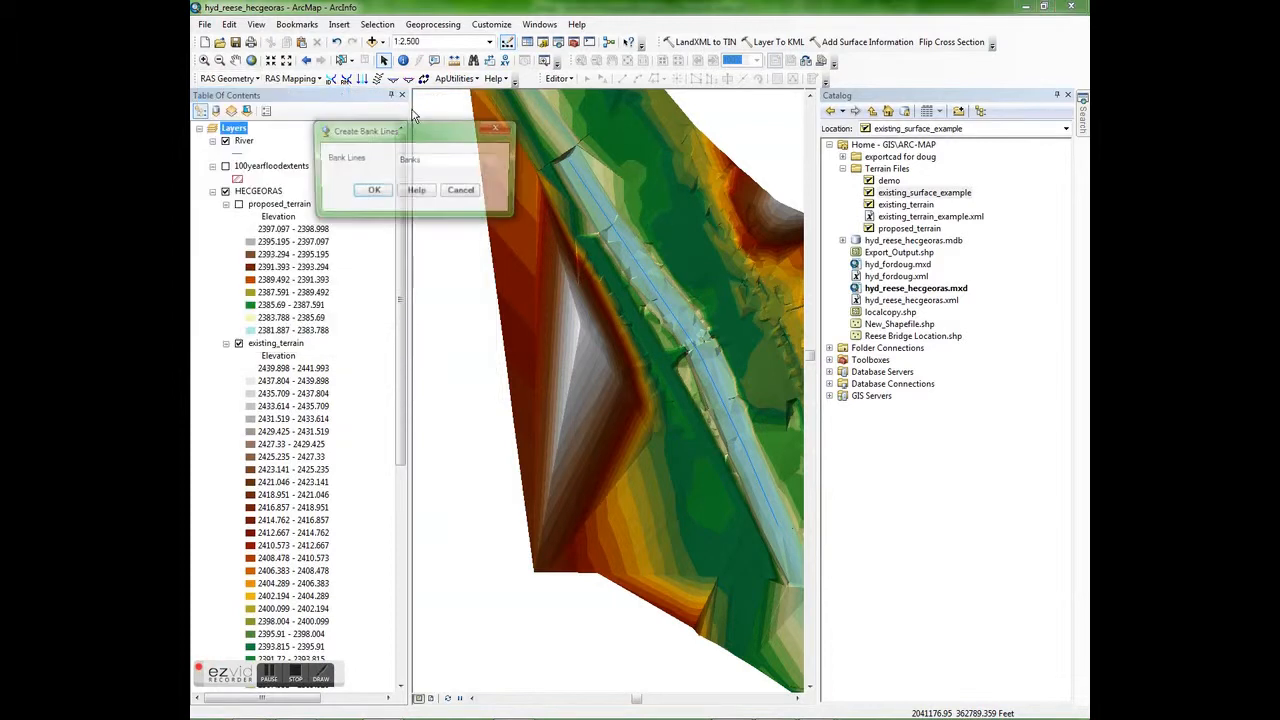
pyautogui.click(371, 191)
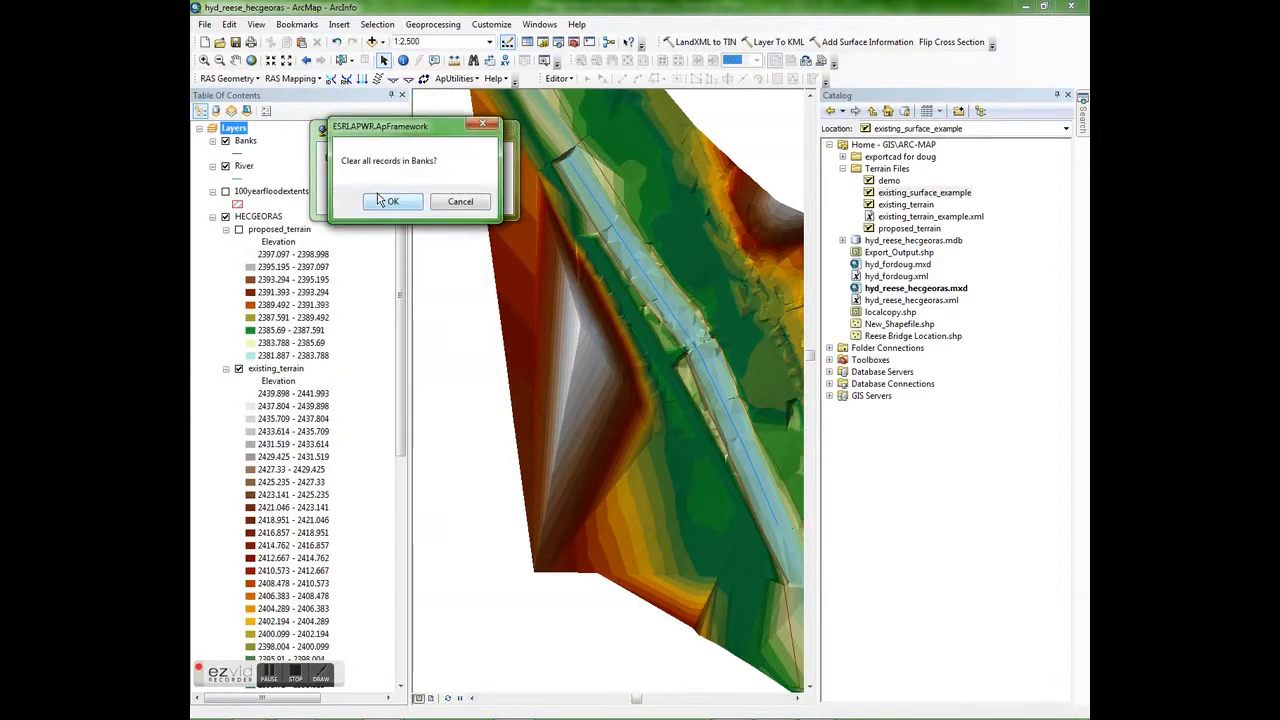
pyautogui.click(393, 202)
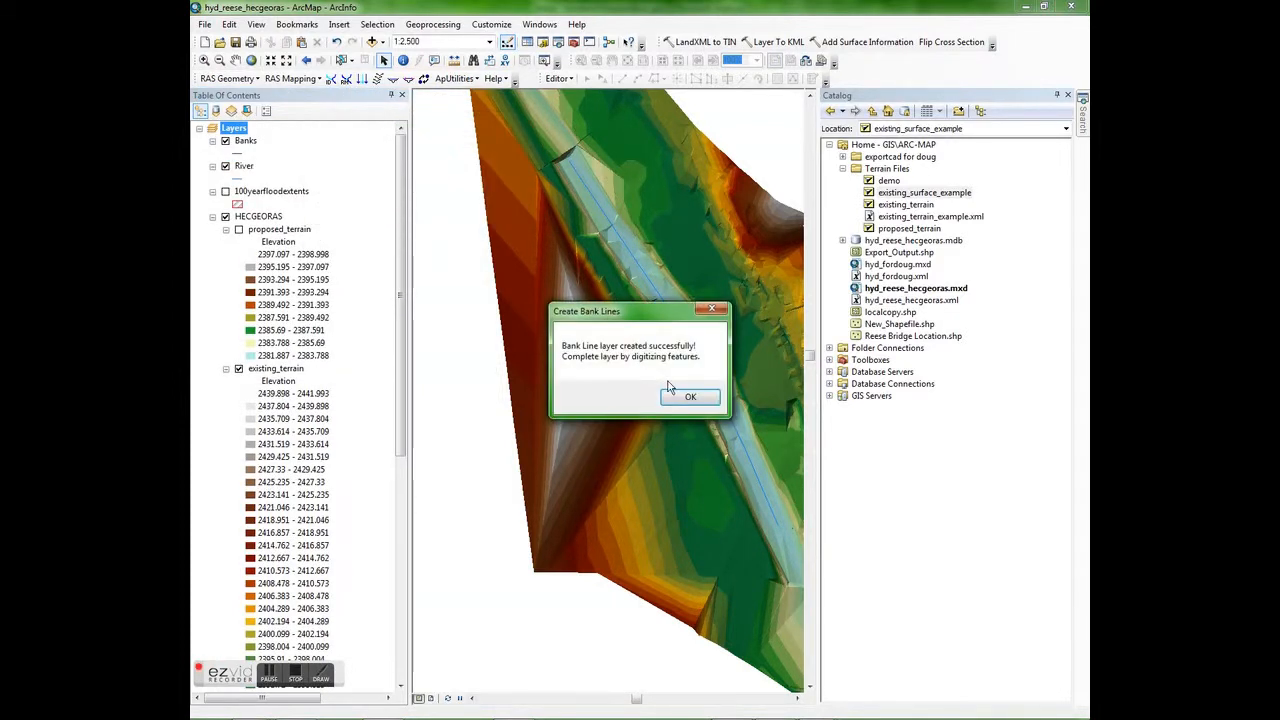
pyautogui.click(678, 398)
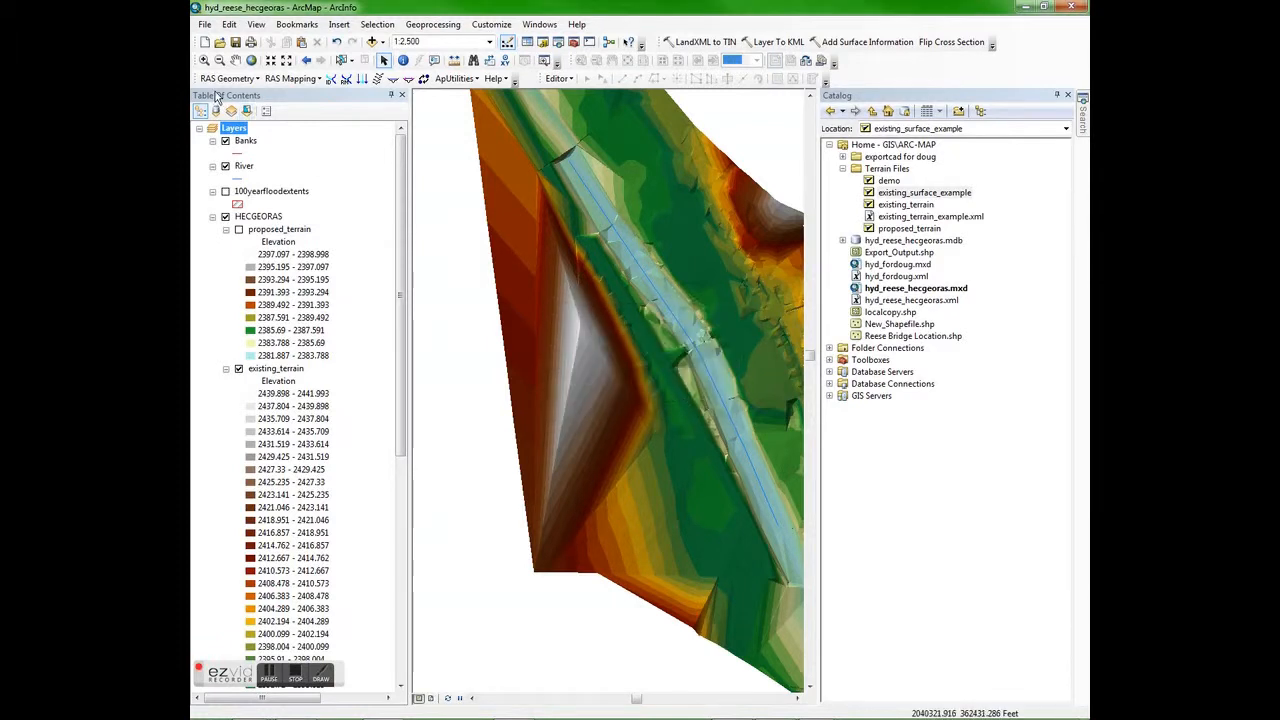
# Start an edit session on the Banks layer.
pyautogui.click(556, 79)
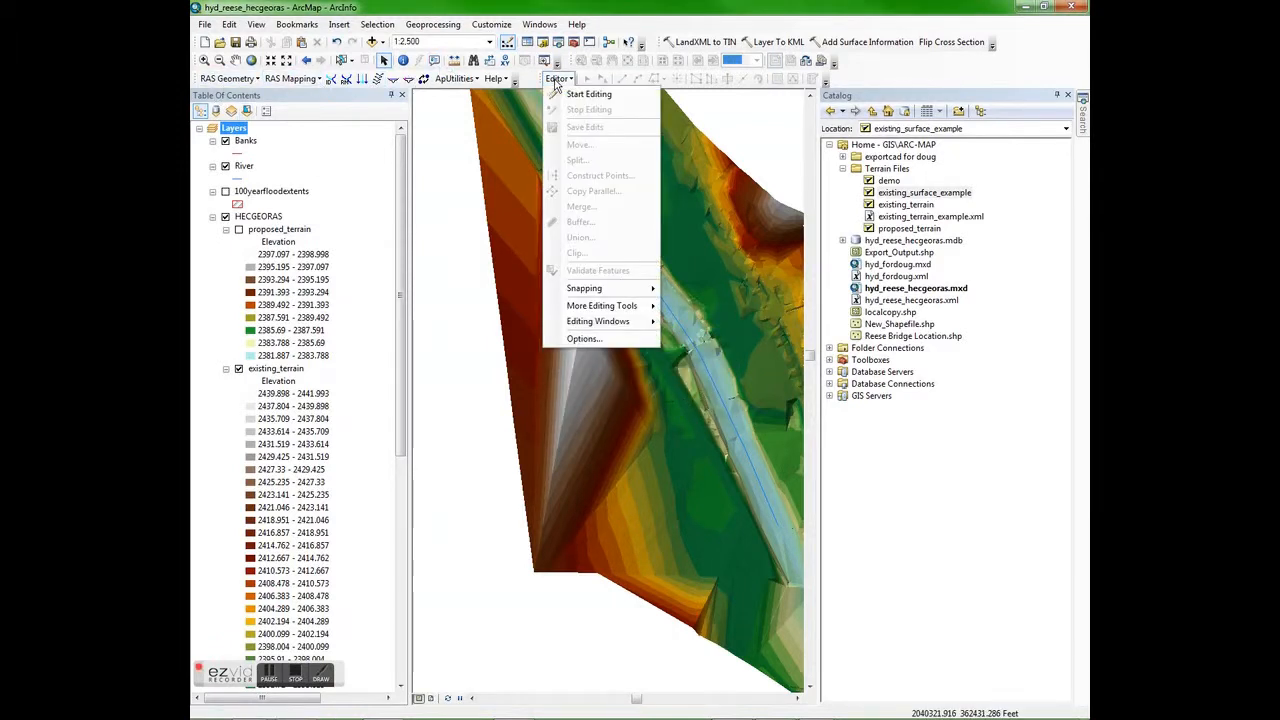
pyautogui.click(586, 97)
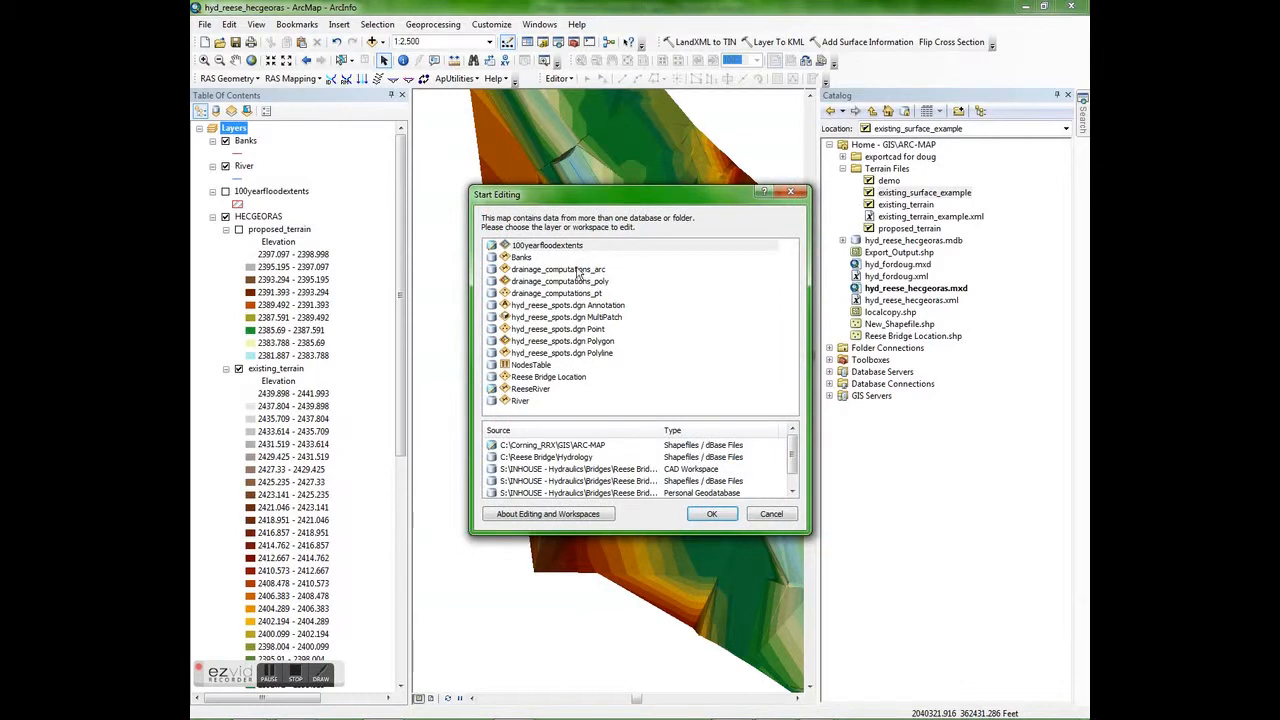
pyautogui.click(528, 258)
pyautogui.click(705, 514)
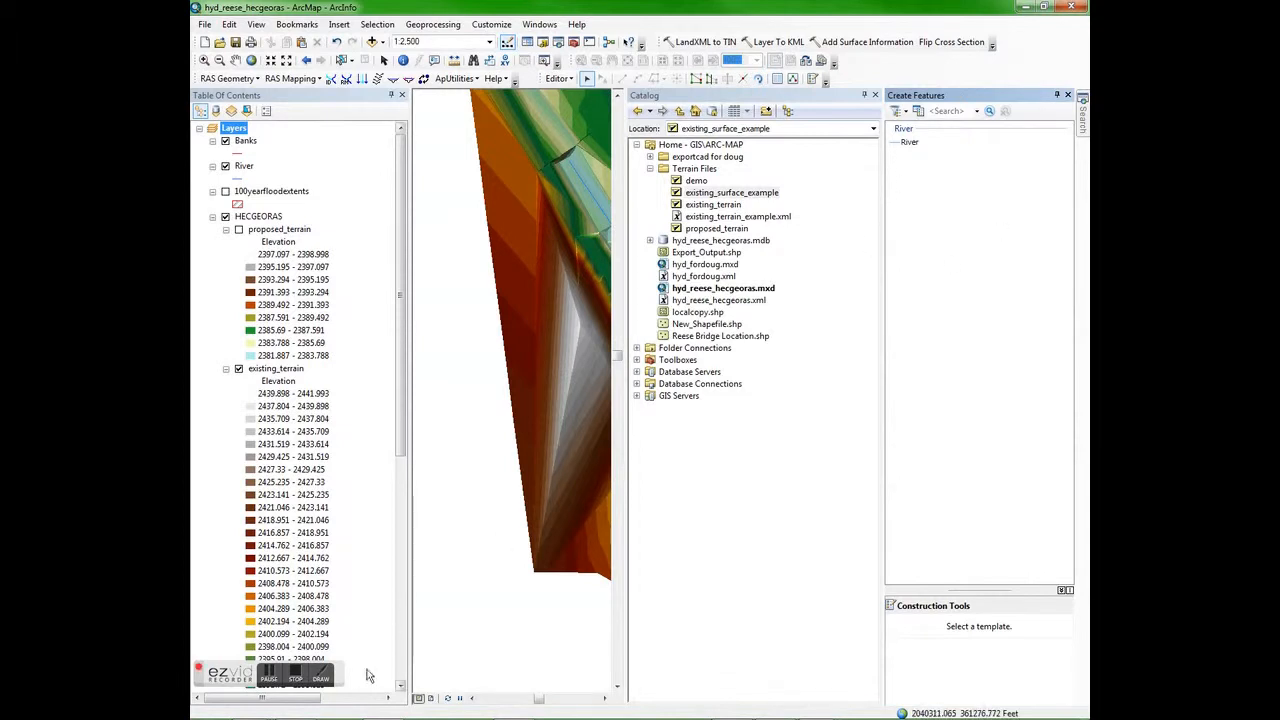
pyautogui.click(320, 676)
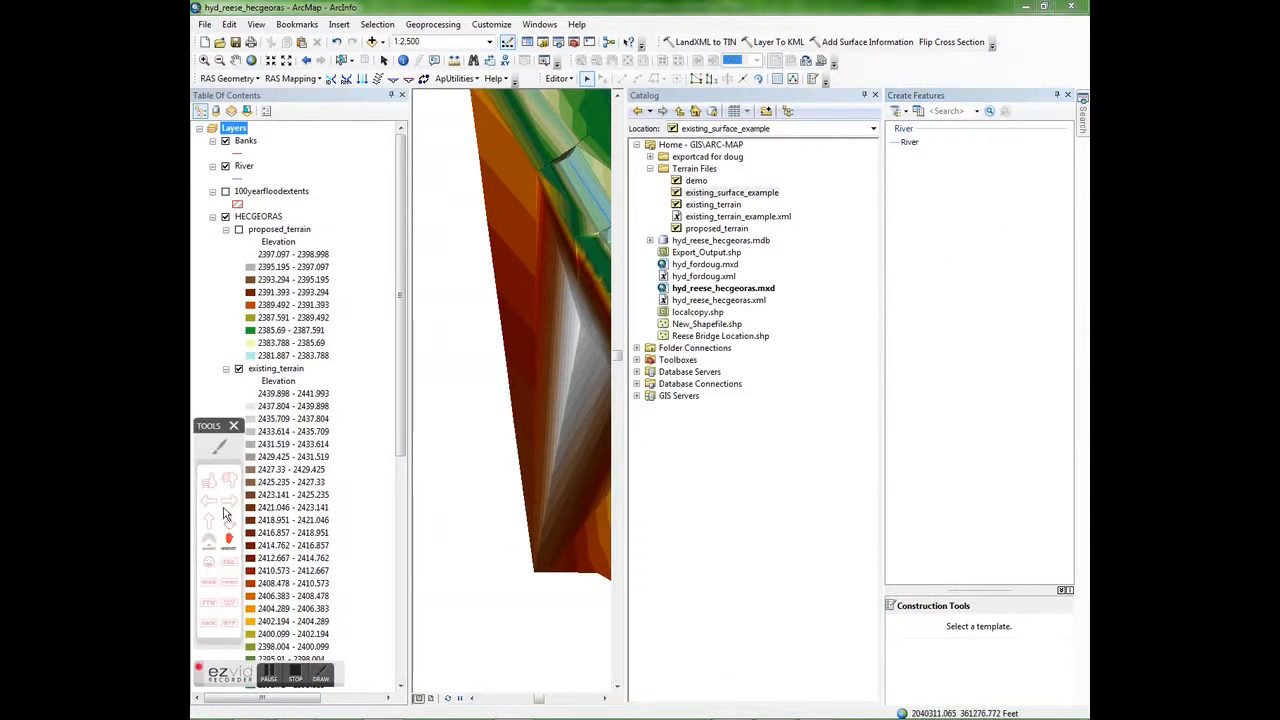
pyautogui.click(209, 521)
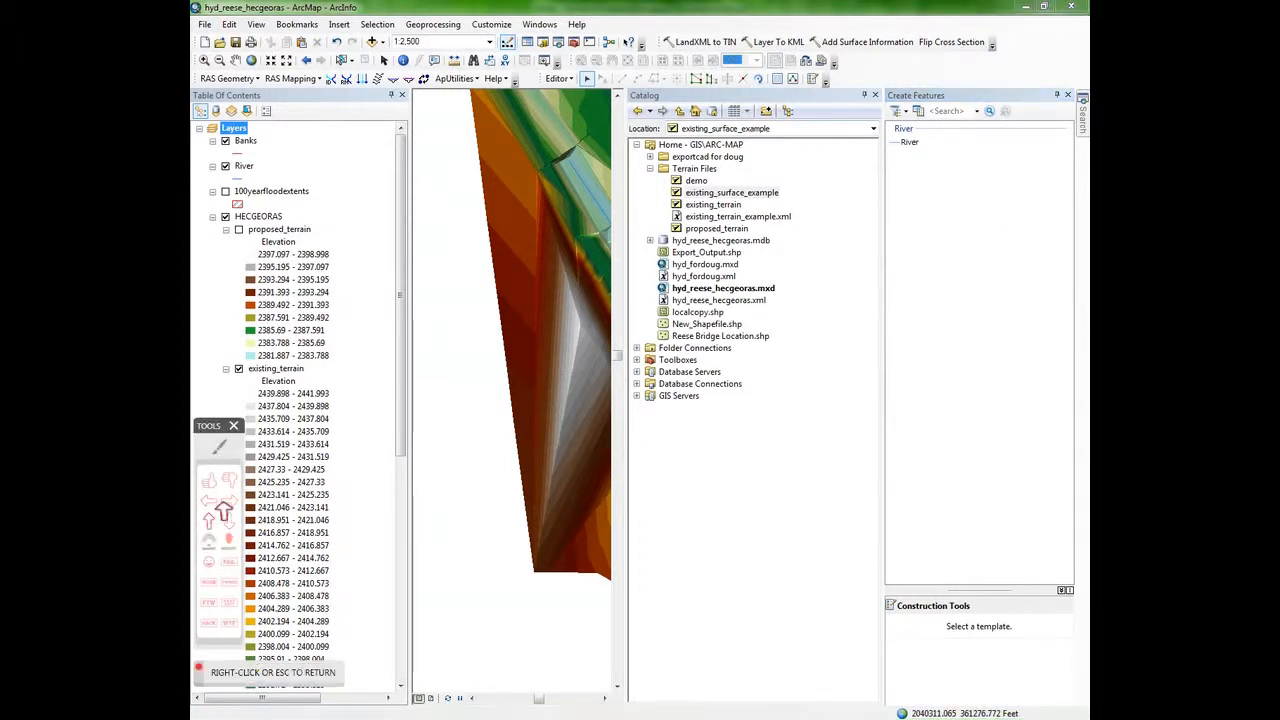
pyautogui.click(920, 120)
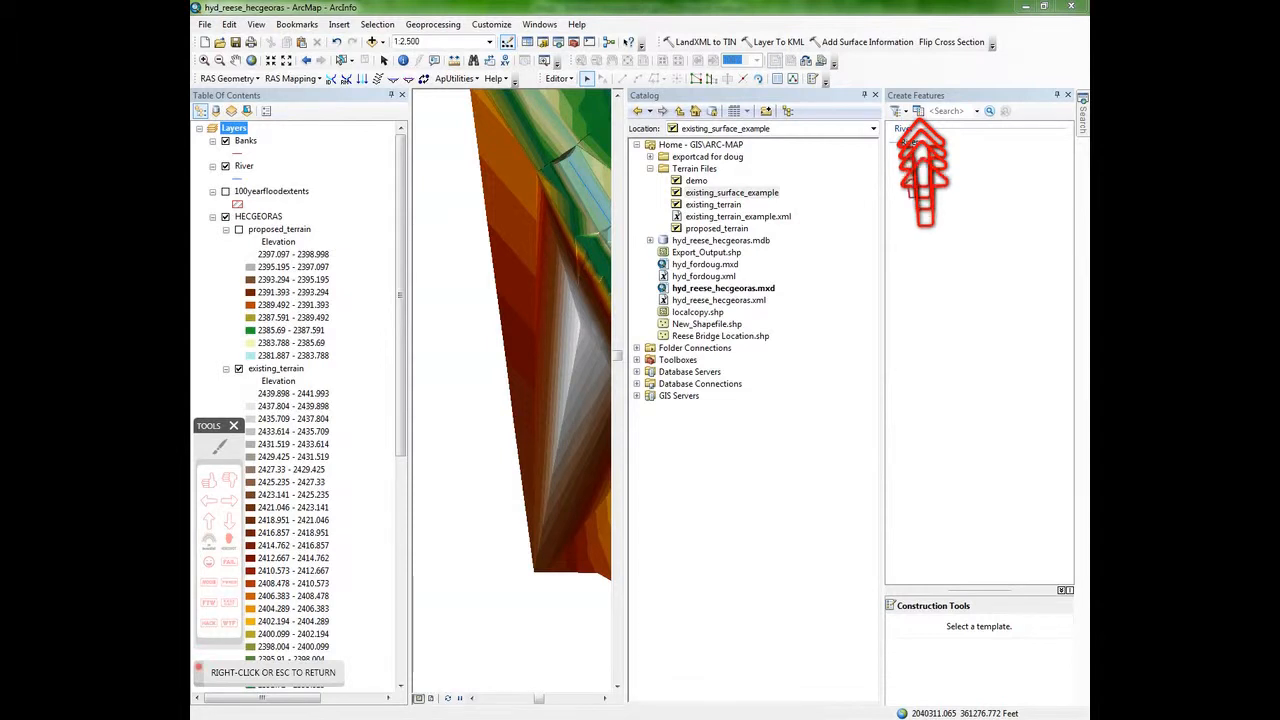
pyautogui.rightClick(922, 130)
# Create a feature template for the Banks layer only and close the template organizer.
pyautogui.click(917, 111)
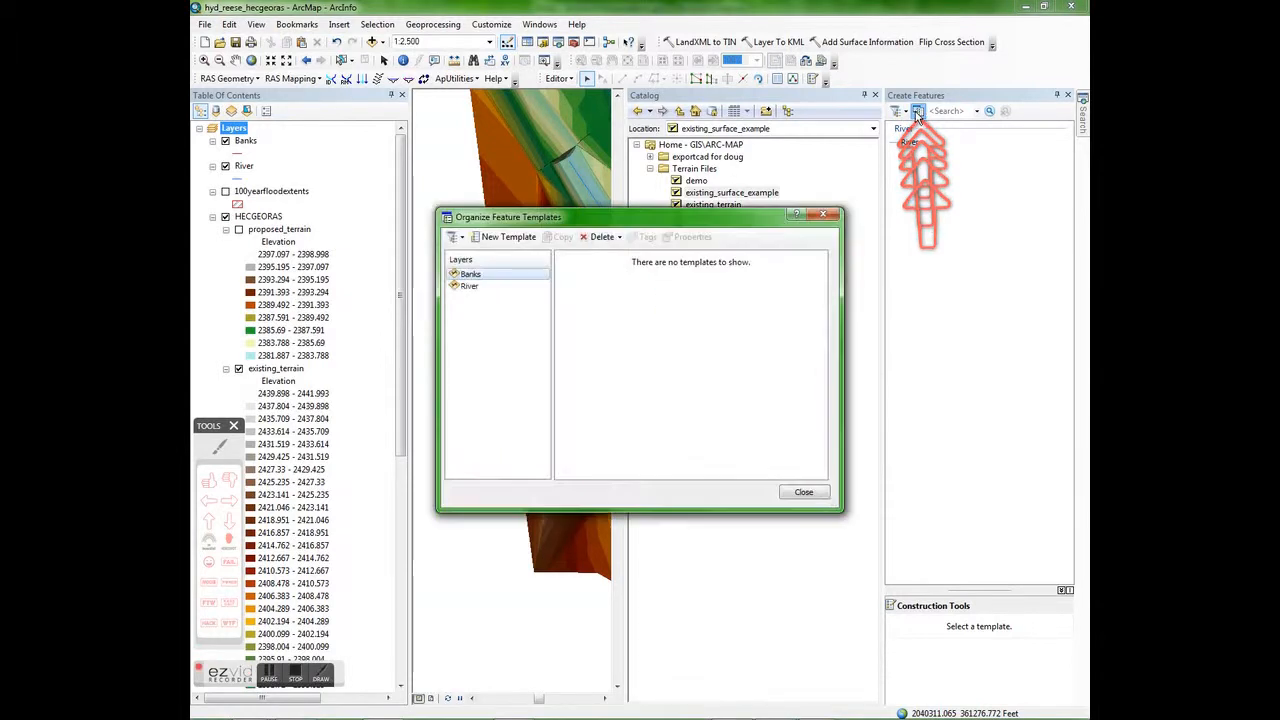
pyautogui.click(504, 237)
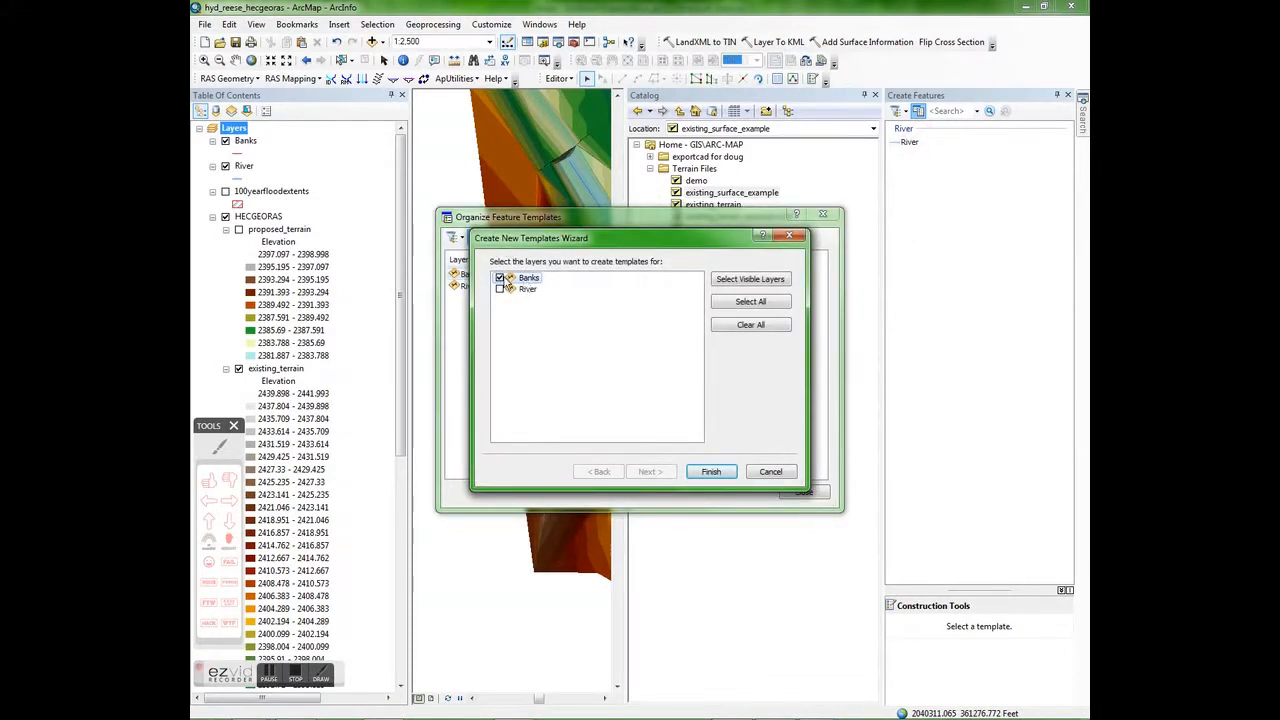
pyautogui.click(711, 472)
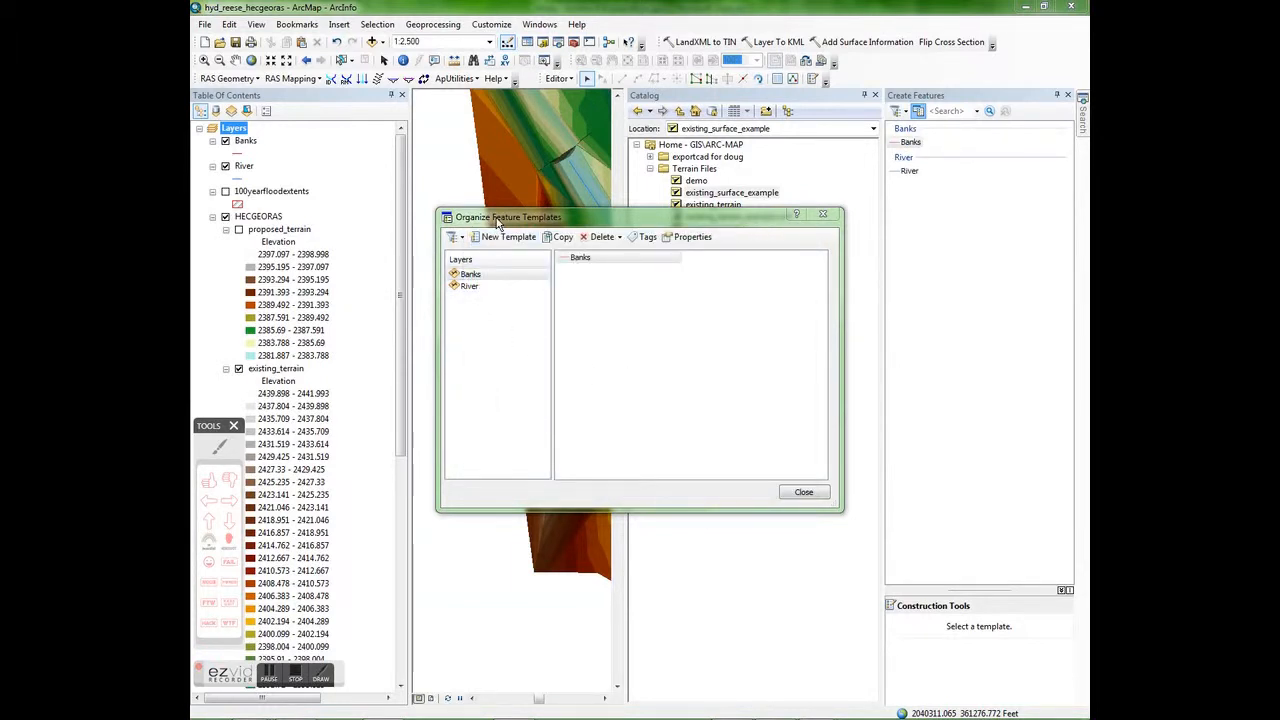
pyautogui.moveTo(497, 222); pyautogui.dragTo(508, 196)
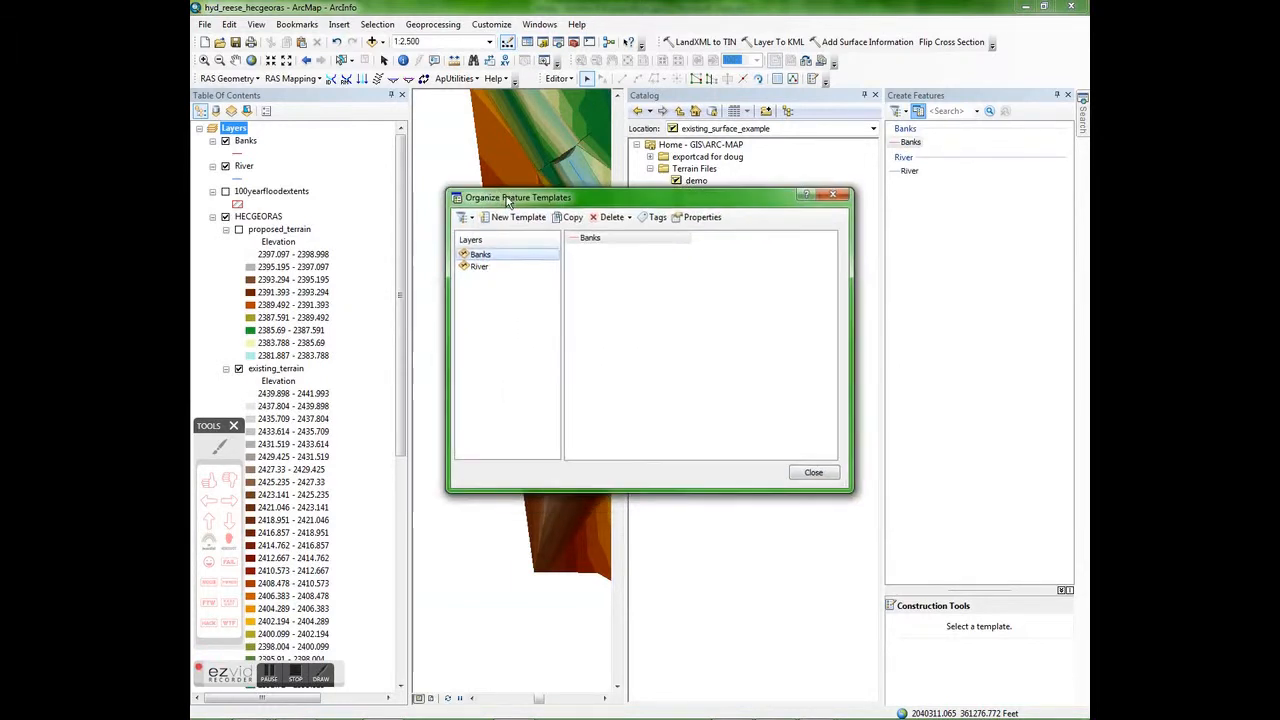
pyautogui.click(815, 468)
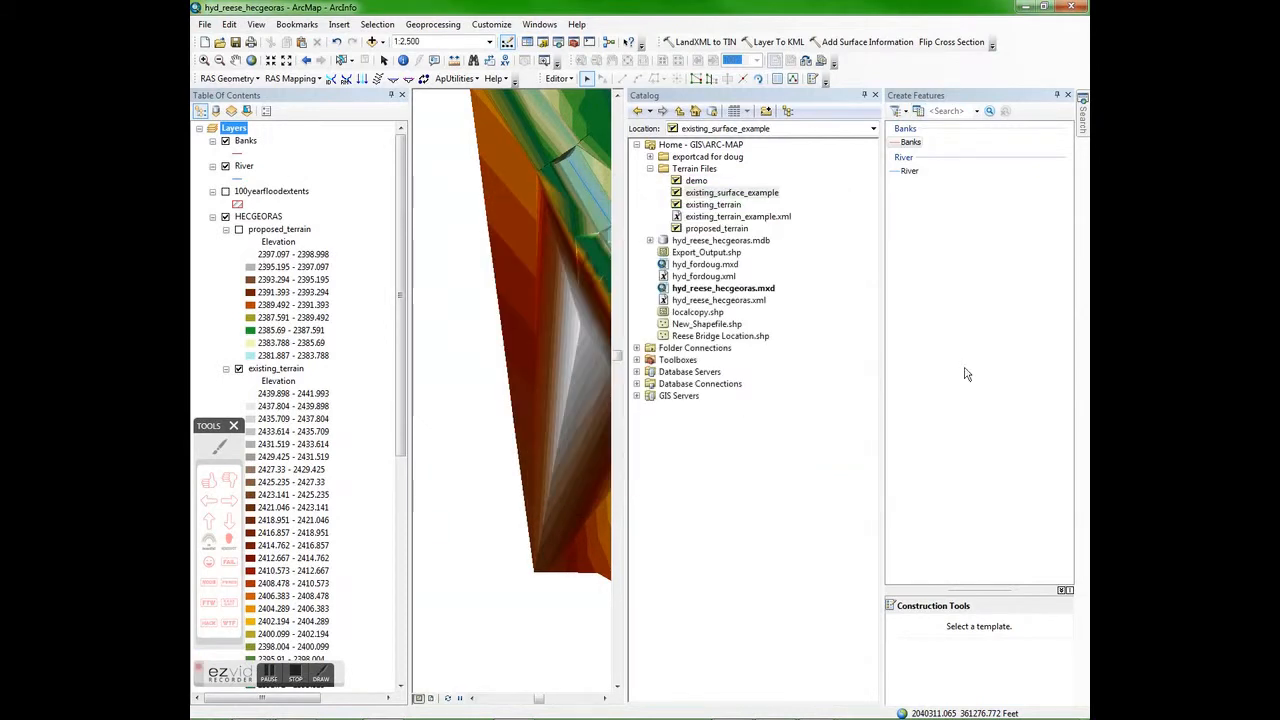
# Digitize the east bank line along the river in the Banks layer, from the upstream bridge to the channel's southern end, about 1,340 ft long.
pyautogui.click(910, 142)
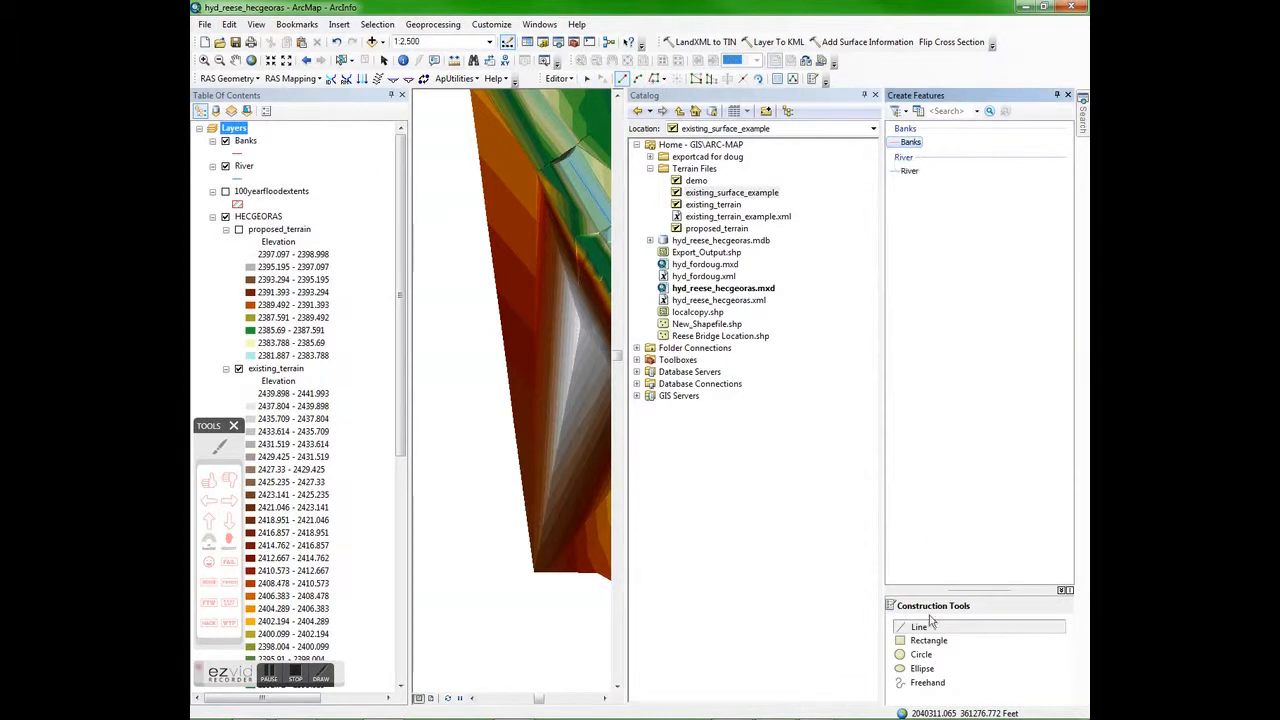
pyautogui.click(933, 628)
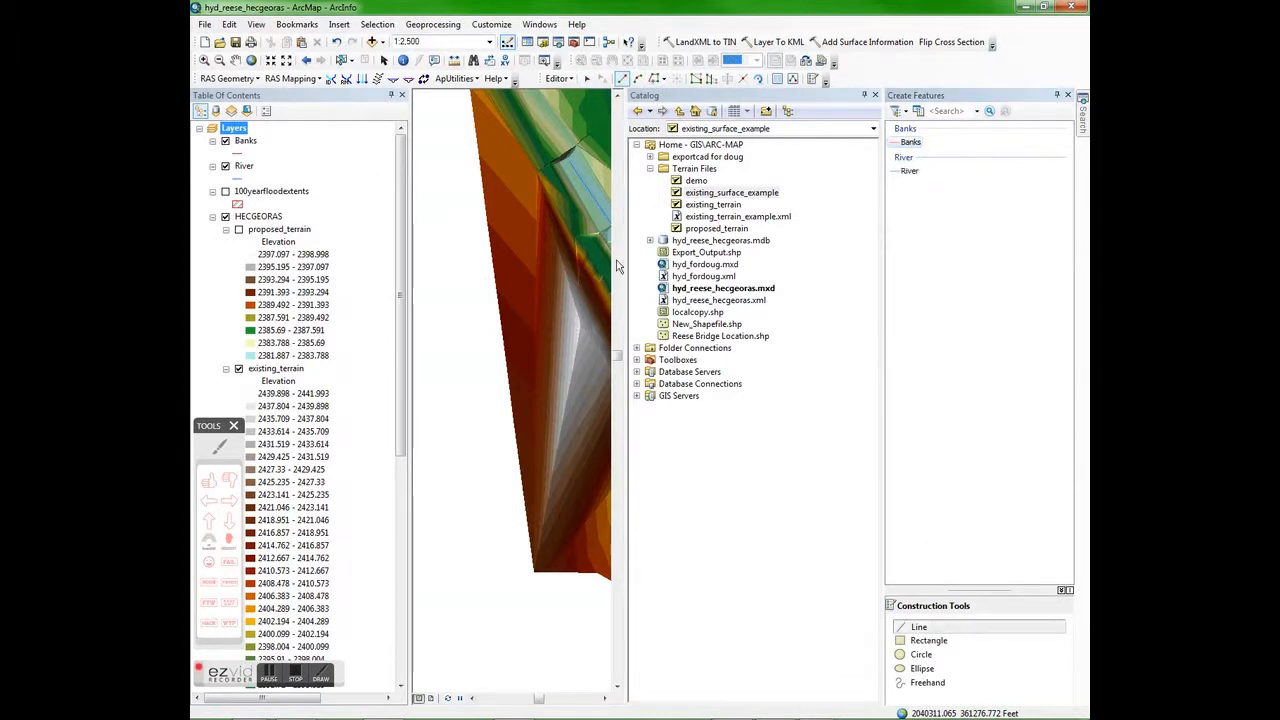
pyautogui.click(877, 96)
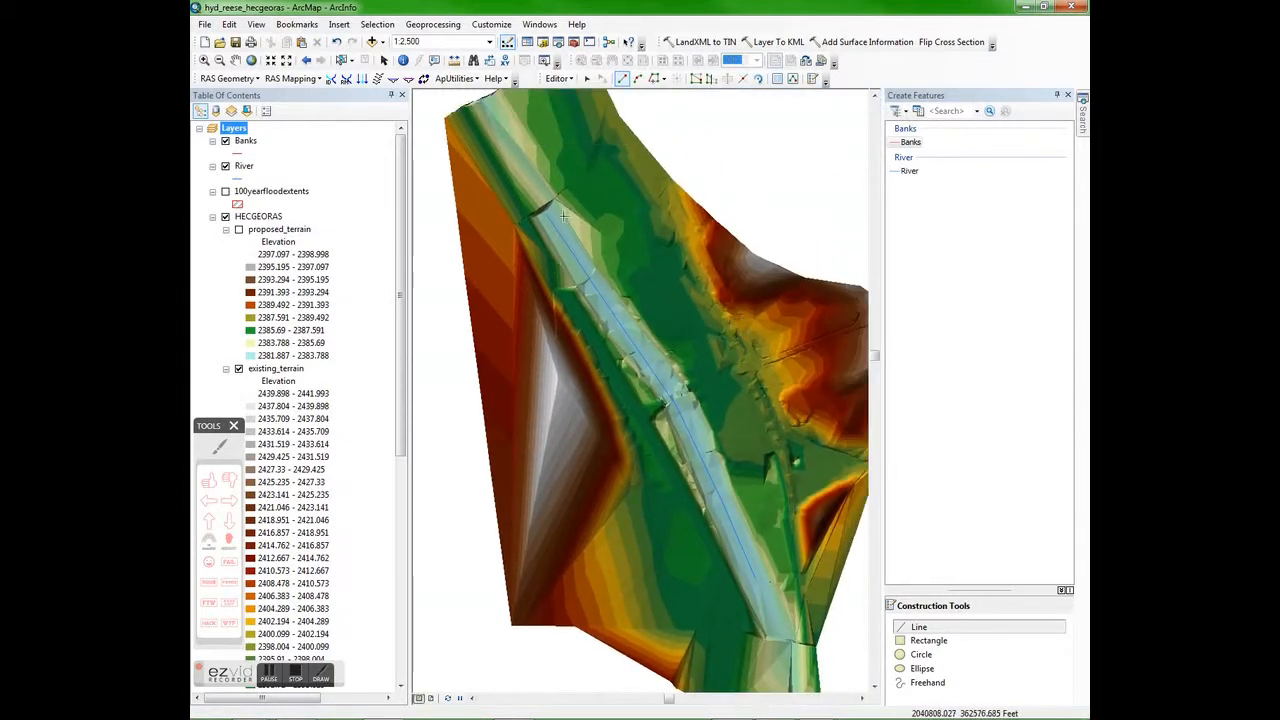
pyautogui.scroll(1, 564, 212)
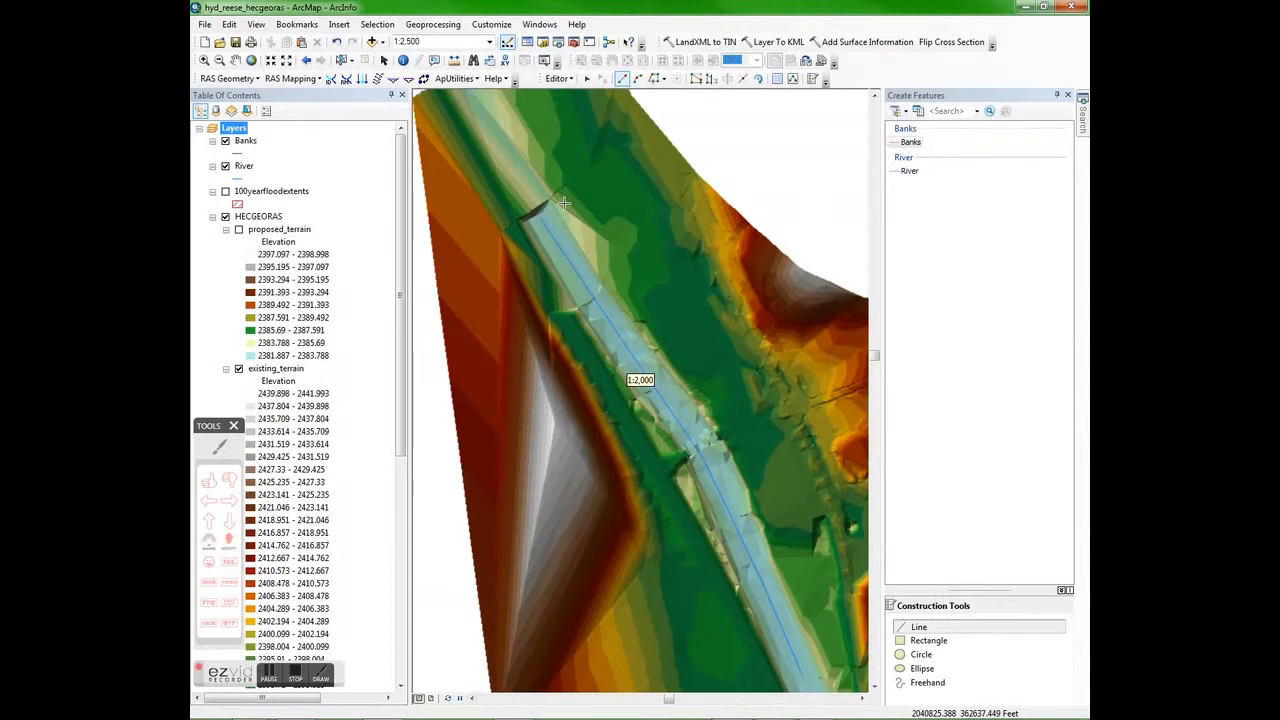
pyautogui.click(565, 198)
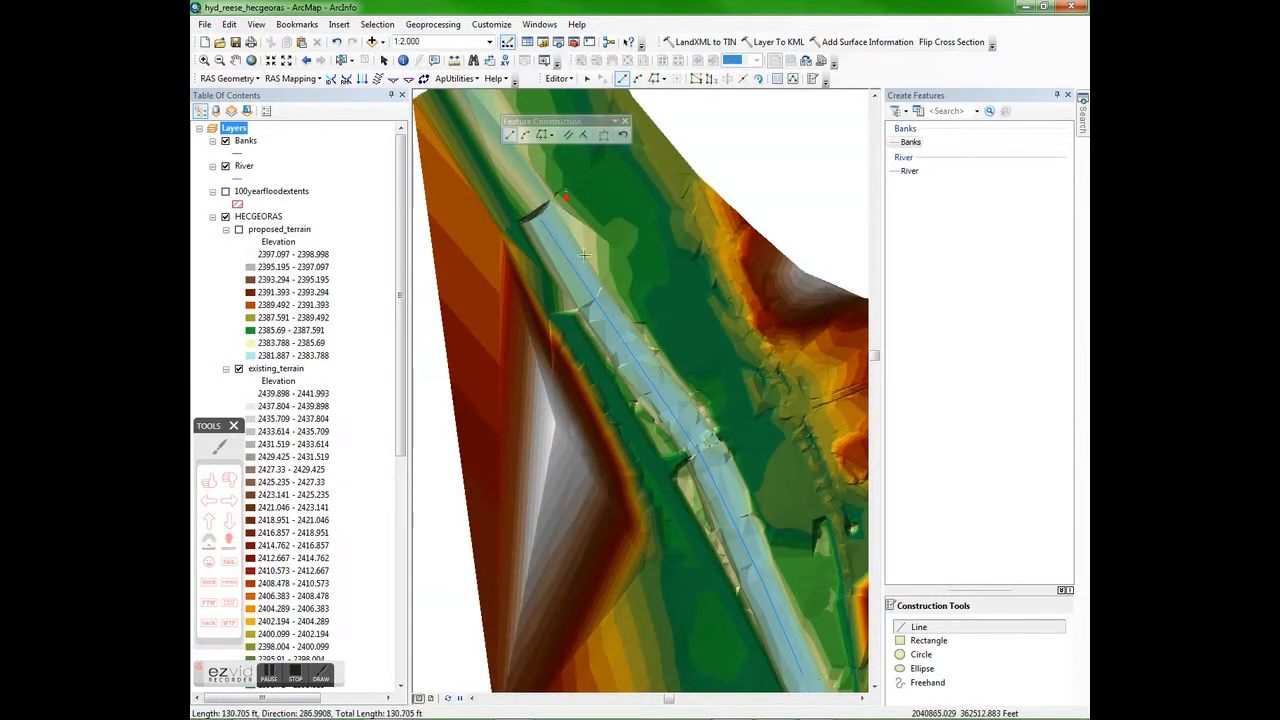
pyautogui.click(632, 298)
pyautogui.click(661, 349)
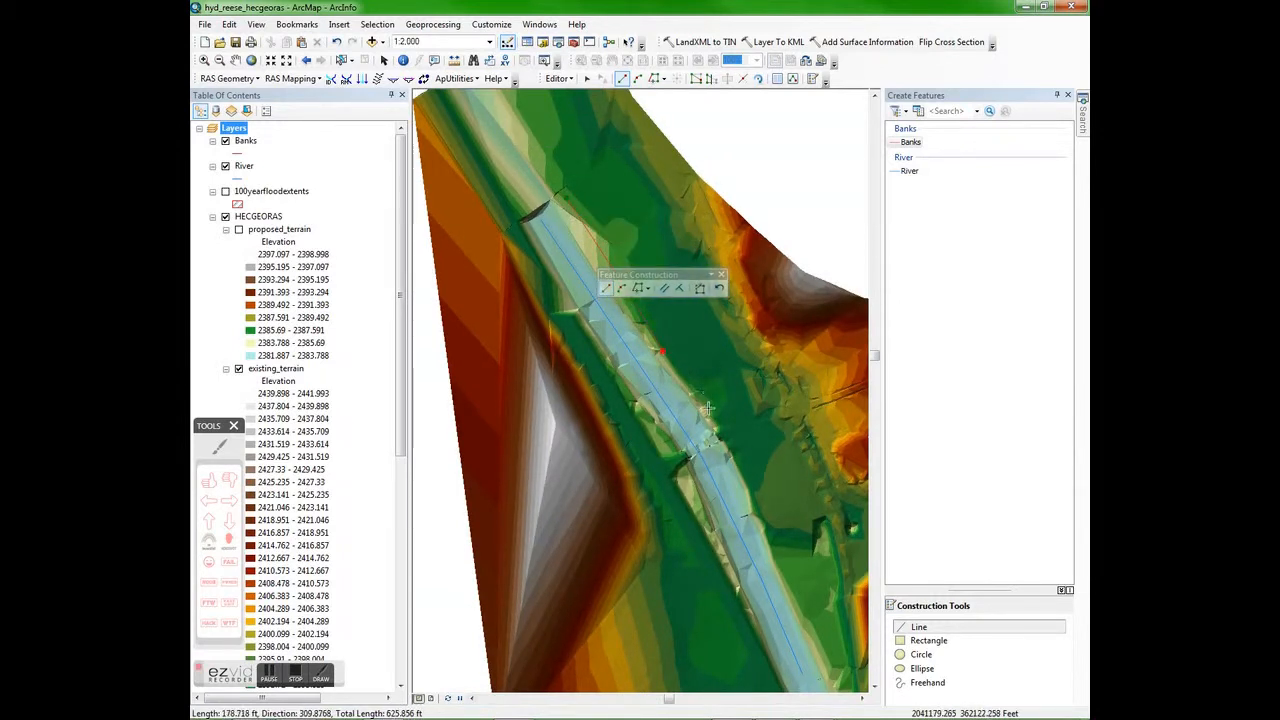
pyautogui.click(733, 457)
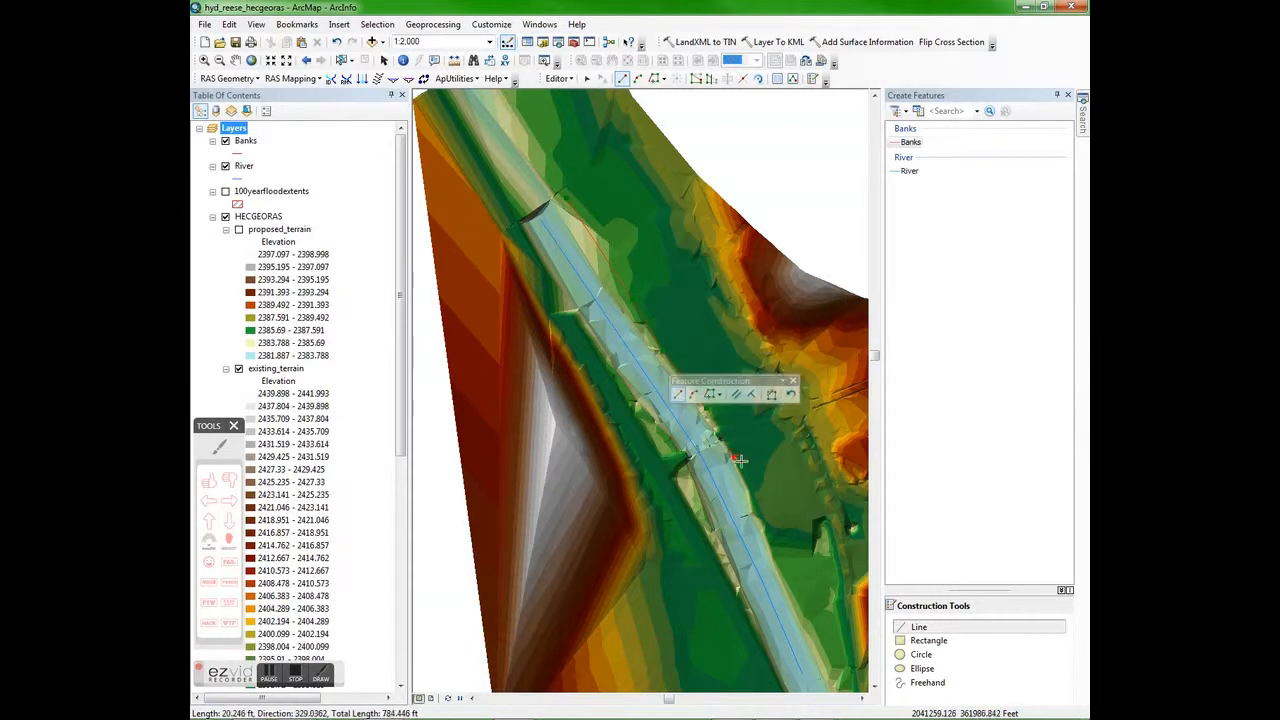
pyautogui.click(772, 548)
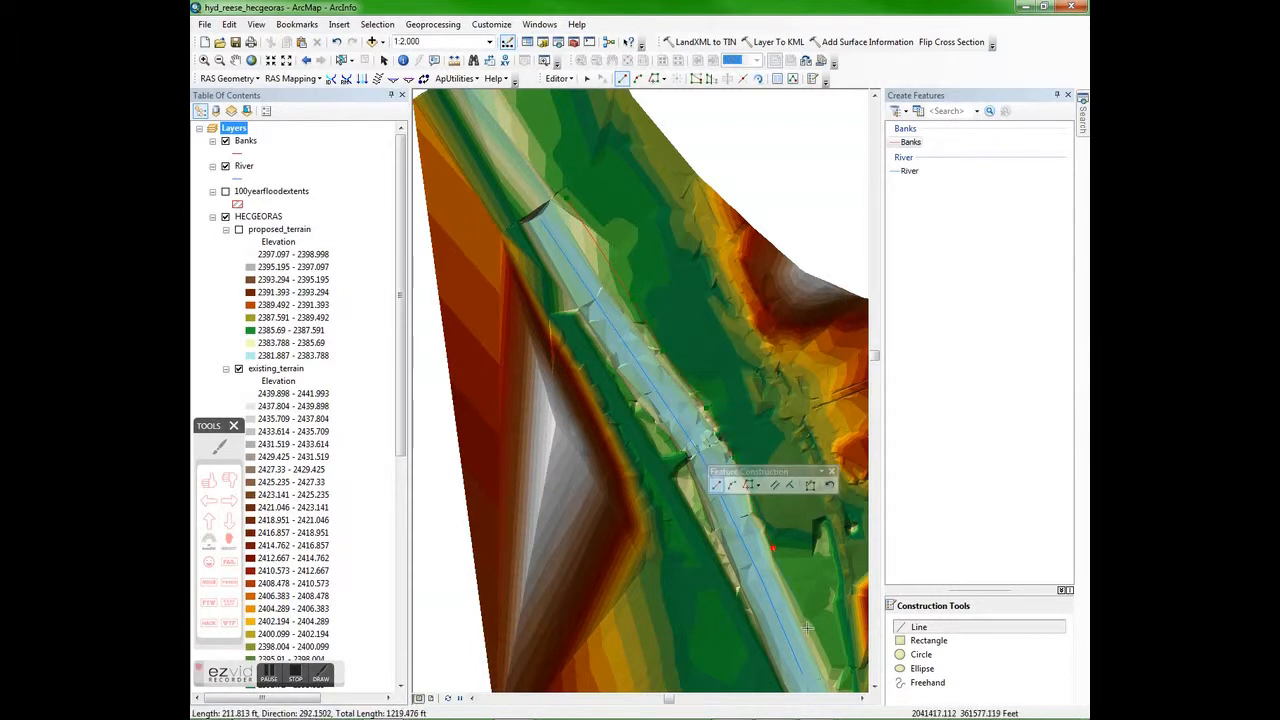
pyautogui.click(813, 630)
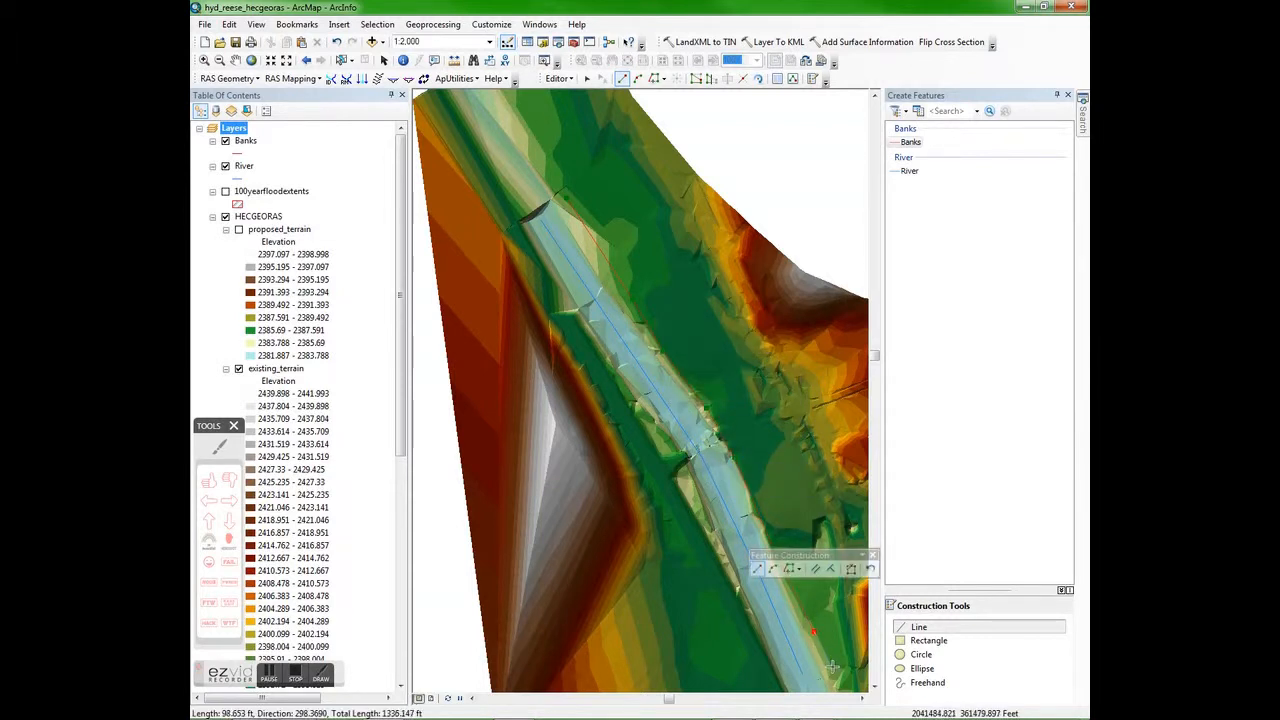
pyautogui.doubleClick(831, 665)
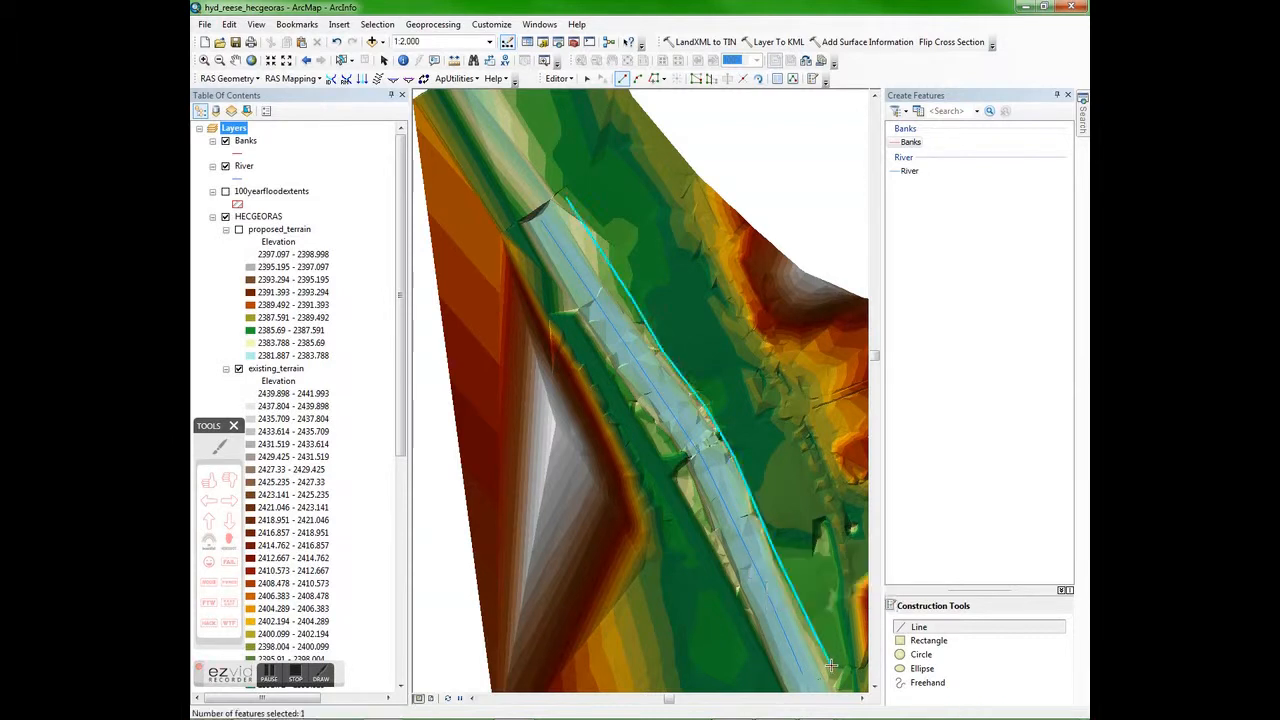
# Digitize the west bank line in the Banks layer, following the channel's west edge from the upstream bridge to its southern end.
pyautogui.click(516, 227)
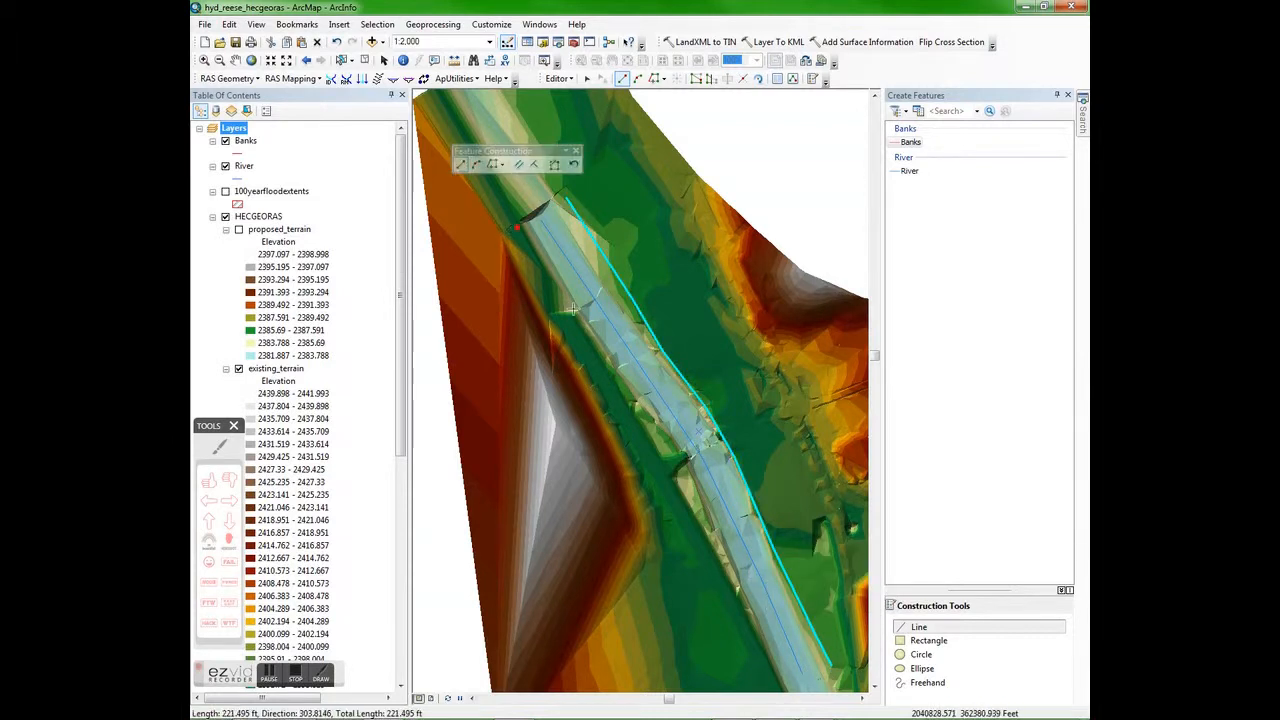
pyautogui.click(582, 336)
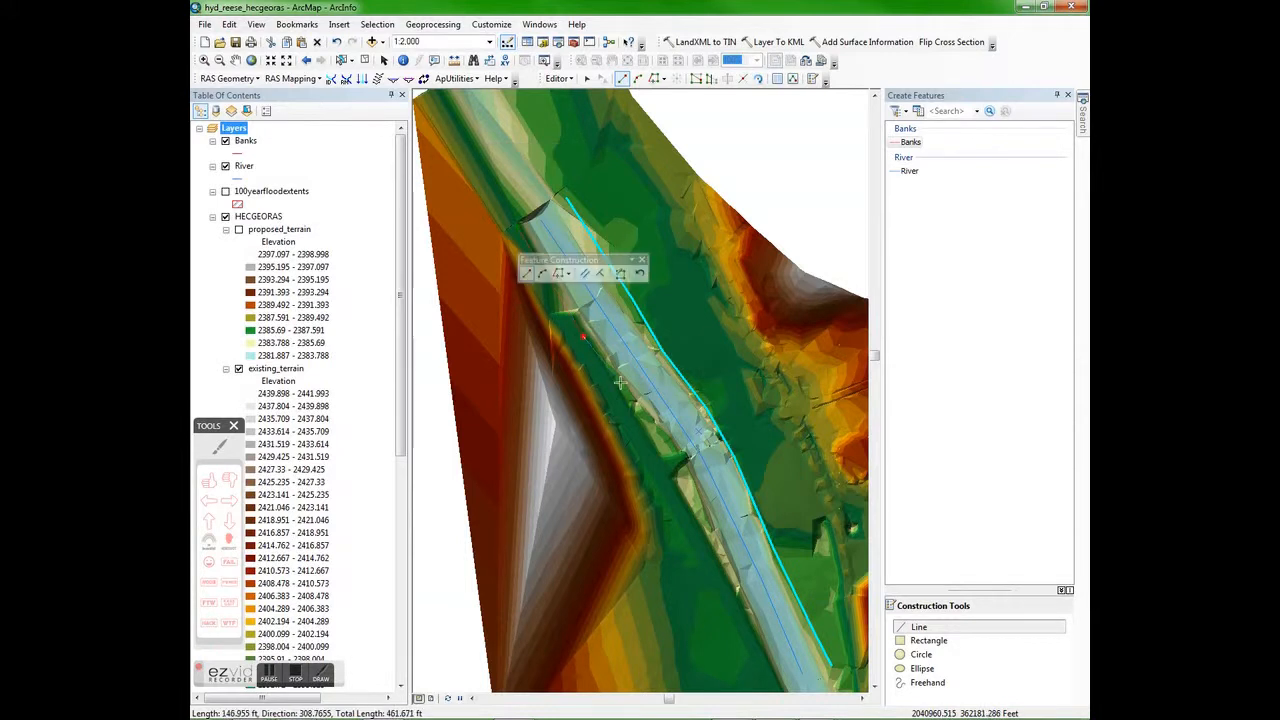
pyautogui.click(630, 409)
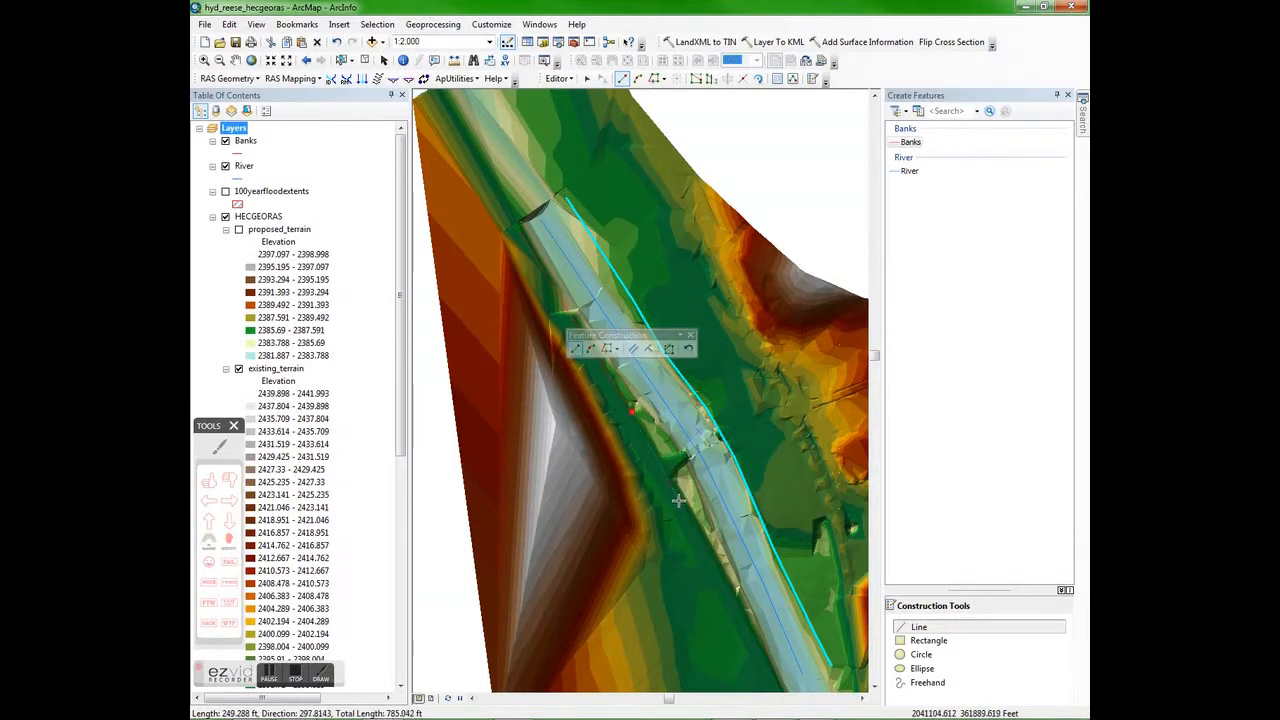
pyautogui.click(726, 583)
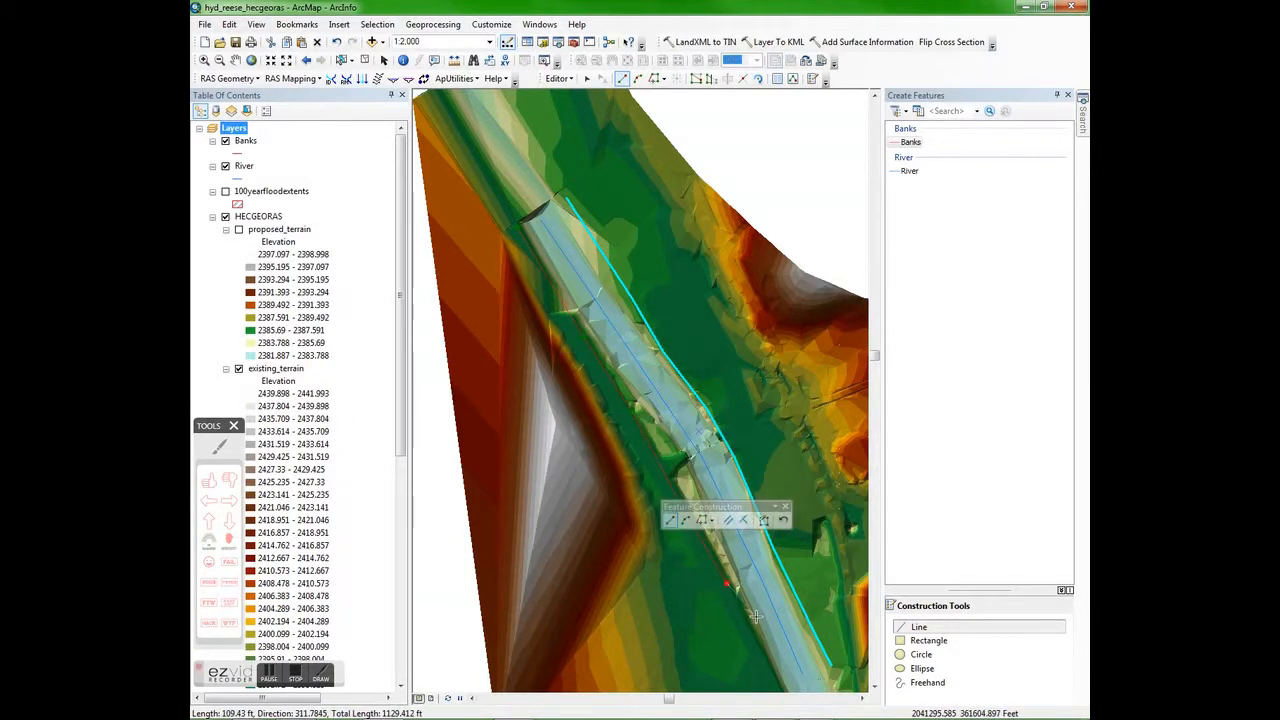
pyautogui.doubleClick(776, 683)
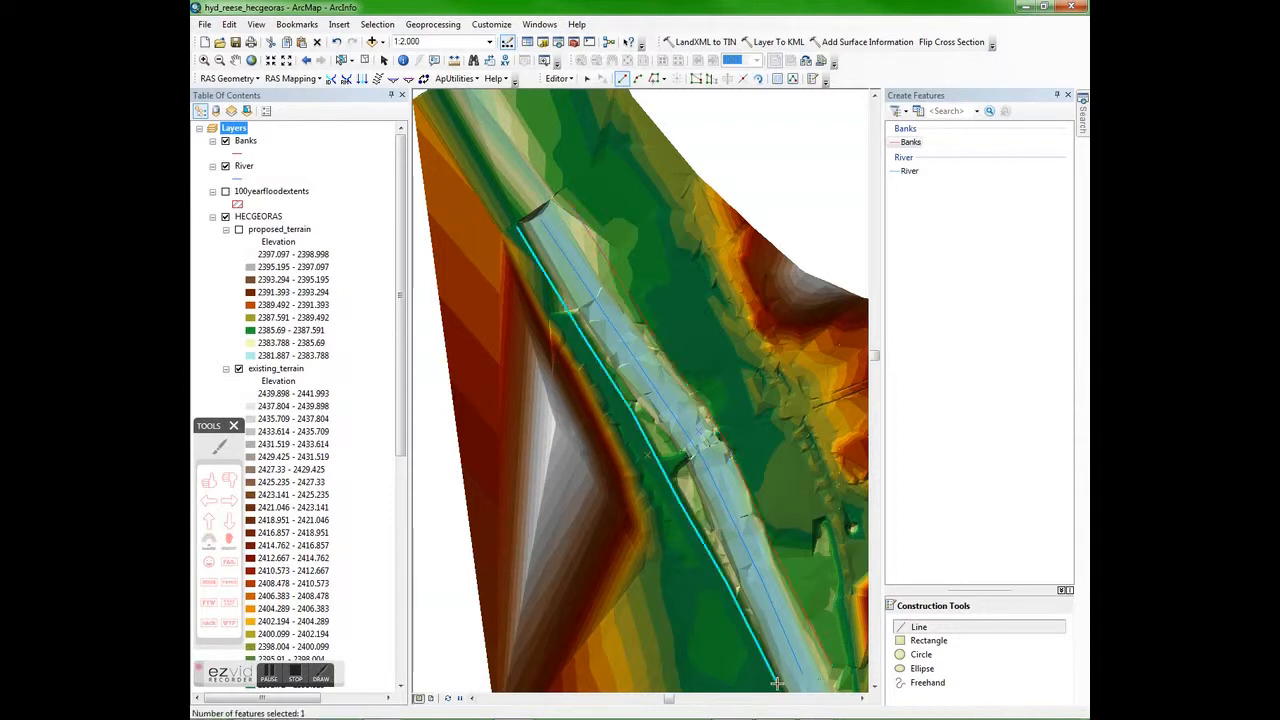
# Save the Banks edits and stop the edit session.
pyautogui.click(558, 78)
pyautogui.click(584, 127)
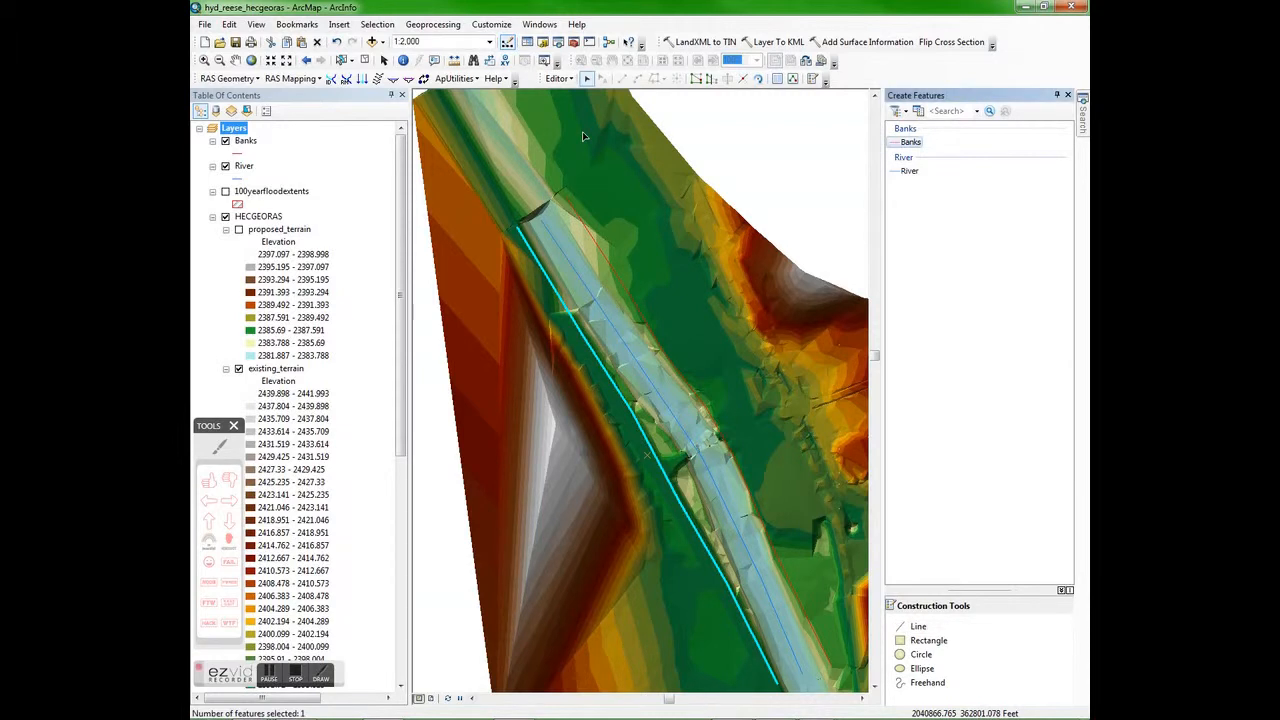
pyautogui.click(560, 79)
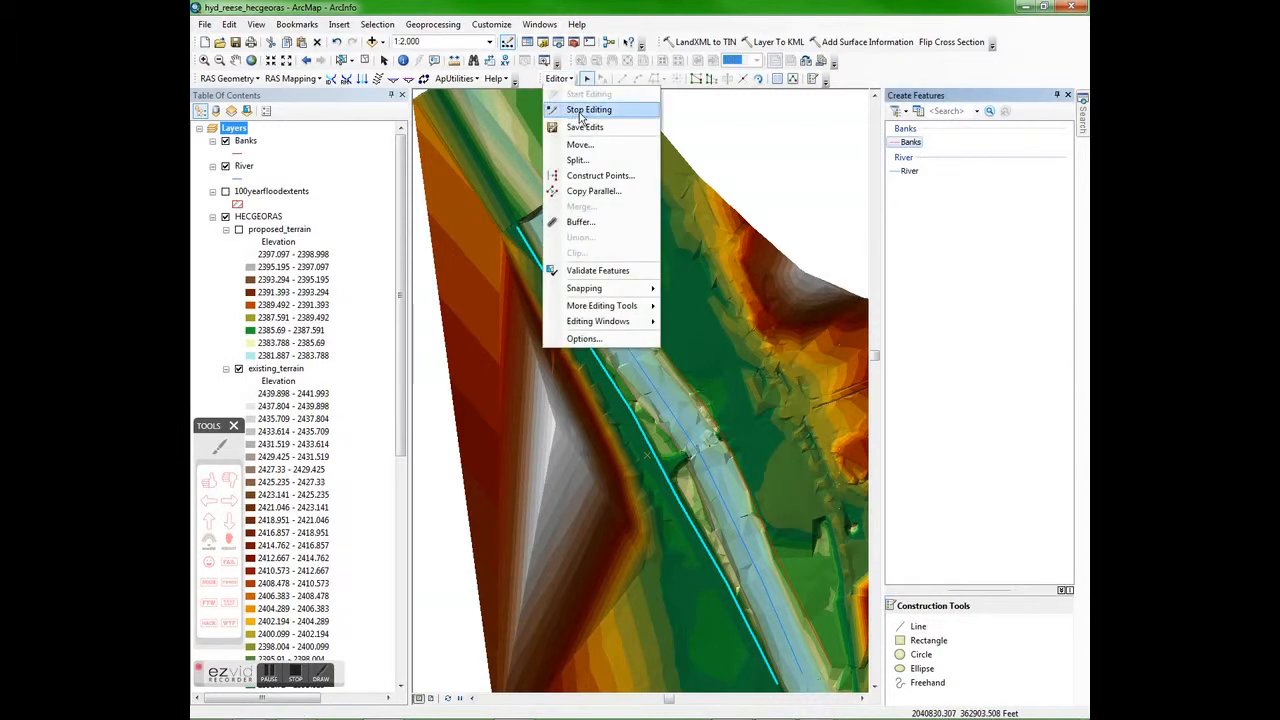
pyautogui.click(585, 110)
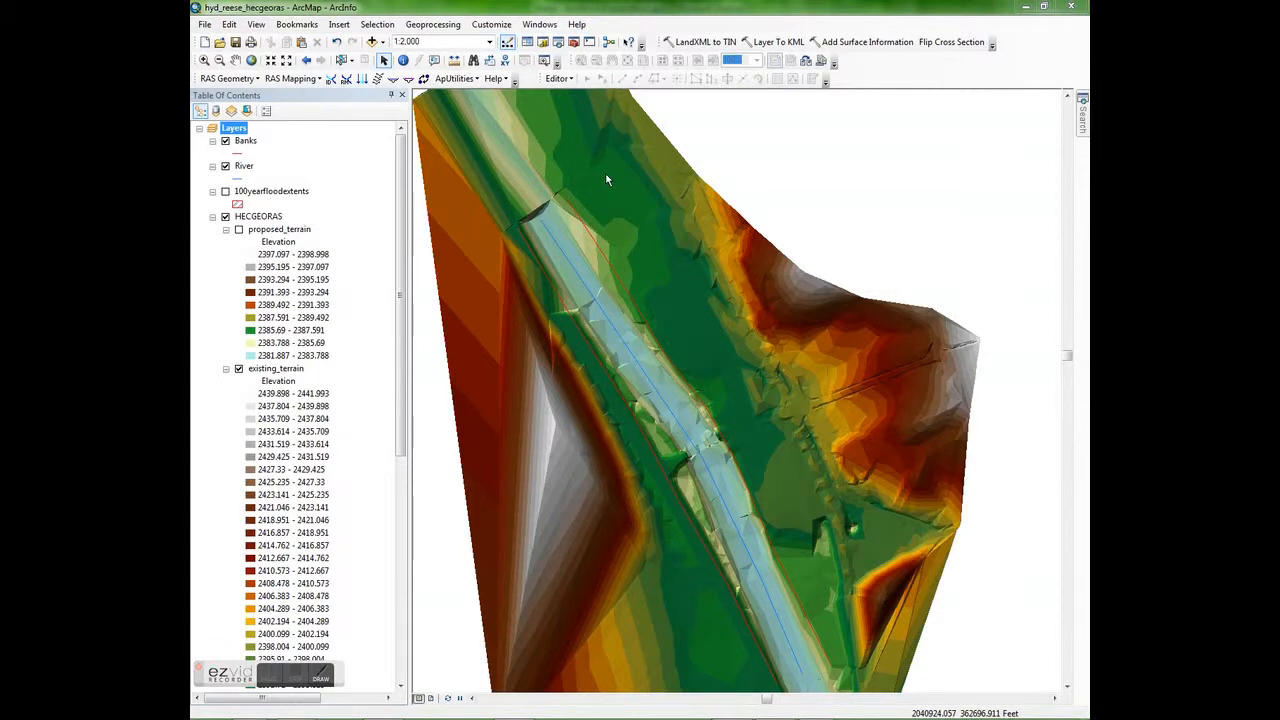
# Create a RAS flow path centerlines layer named Flowpaths, copying the River stream centerline into it and clearing all of its existing records.
pyautogui.click(233, 80)
pyautogui.moveTo(268, 100)
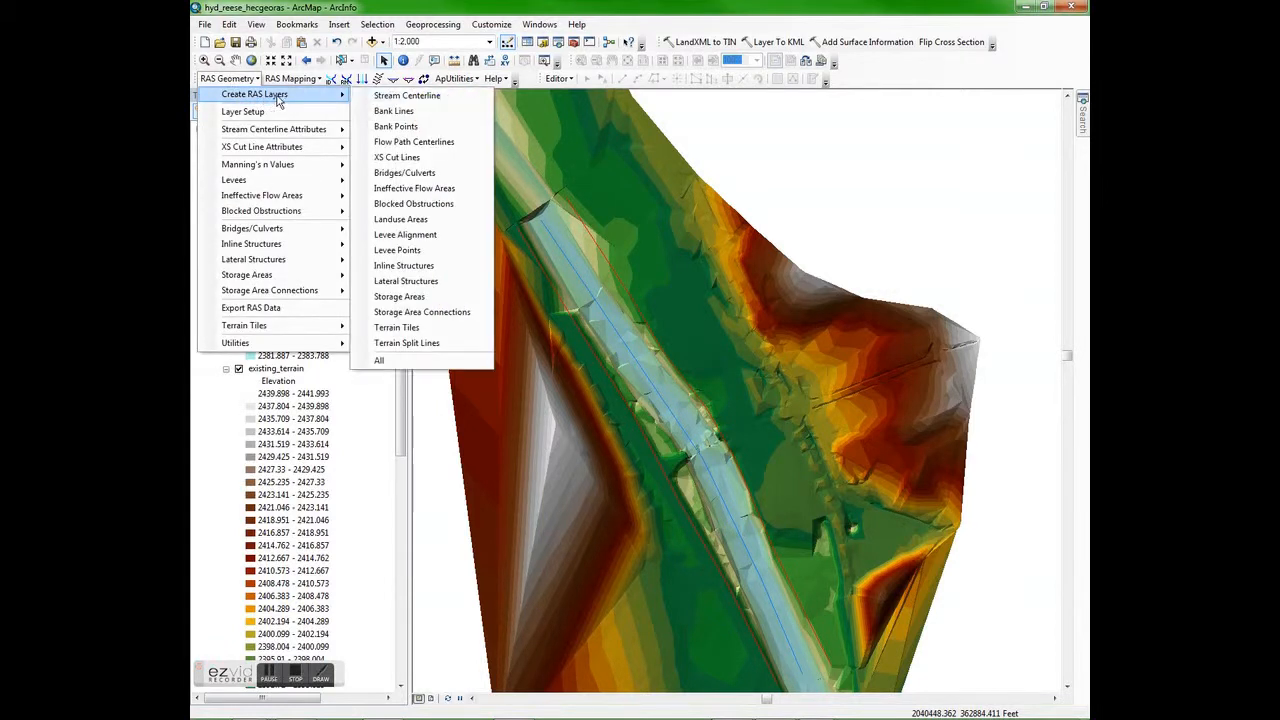
pyautogui.click(426, 142)
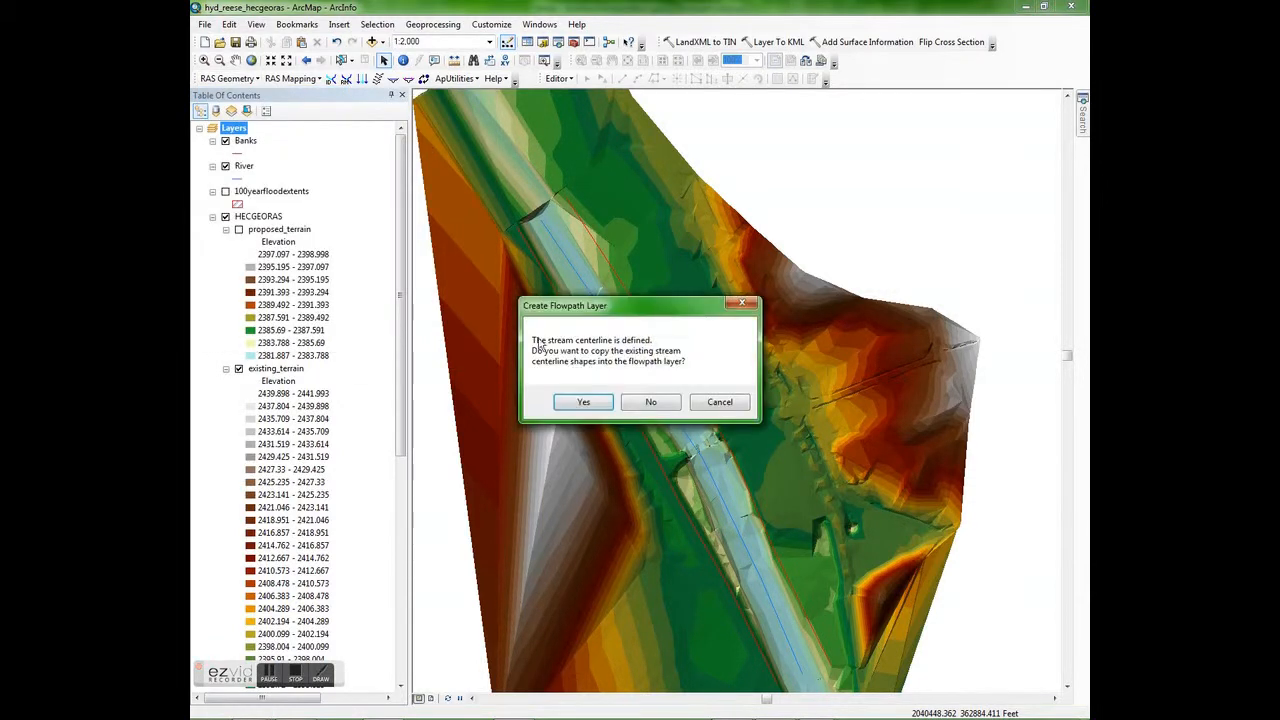
pyautogui.click(584, 402)
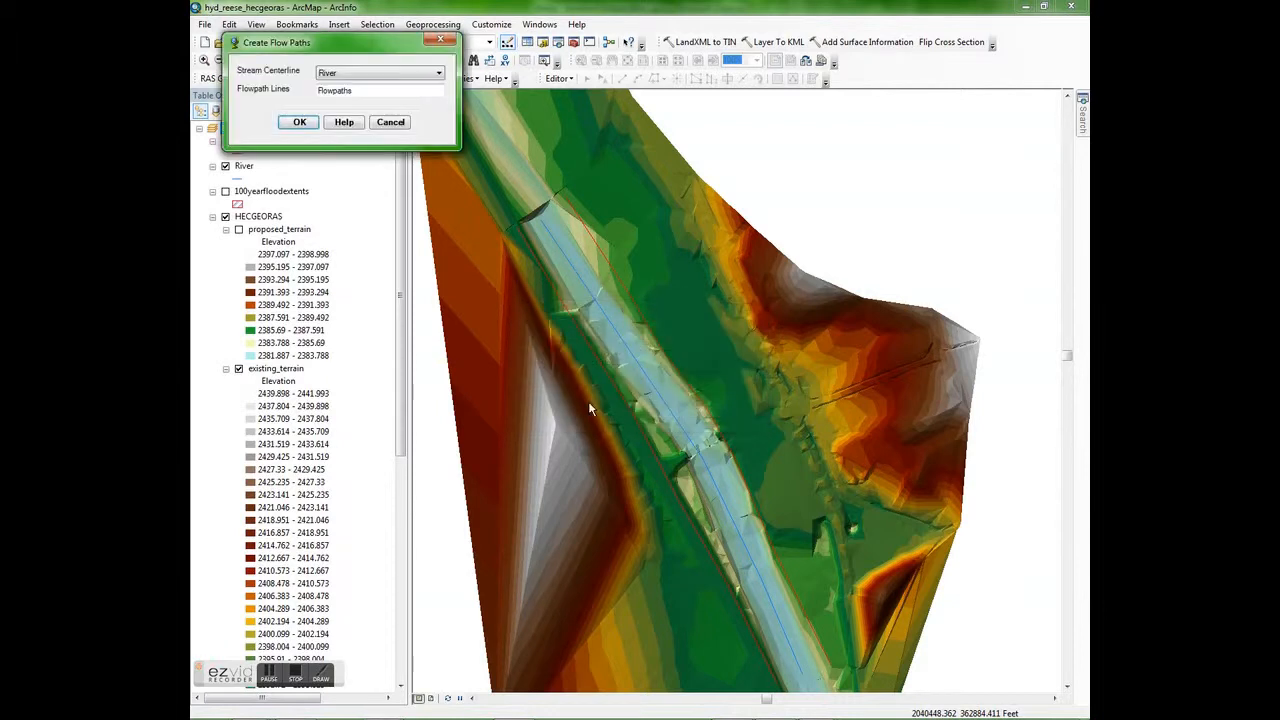
pyautogui.click(340, 75)
pyautogui.click(340, 96)
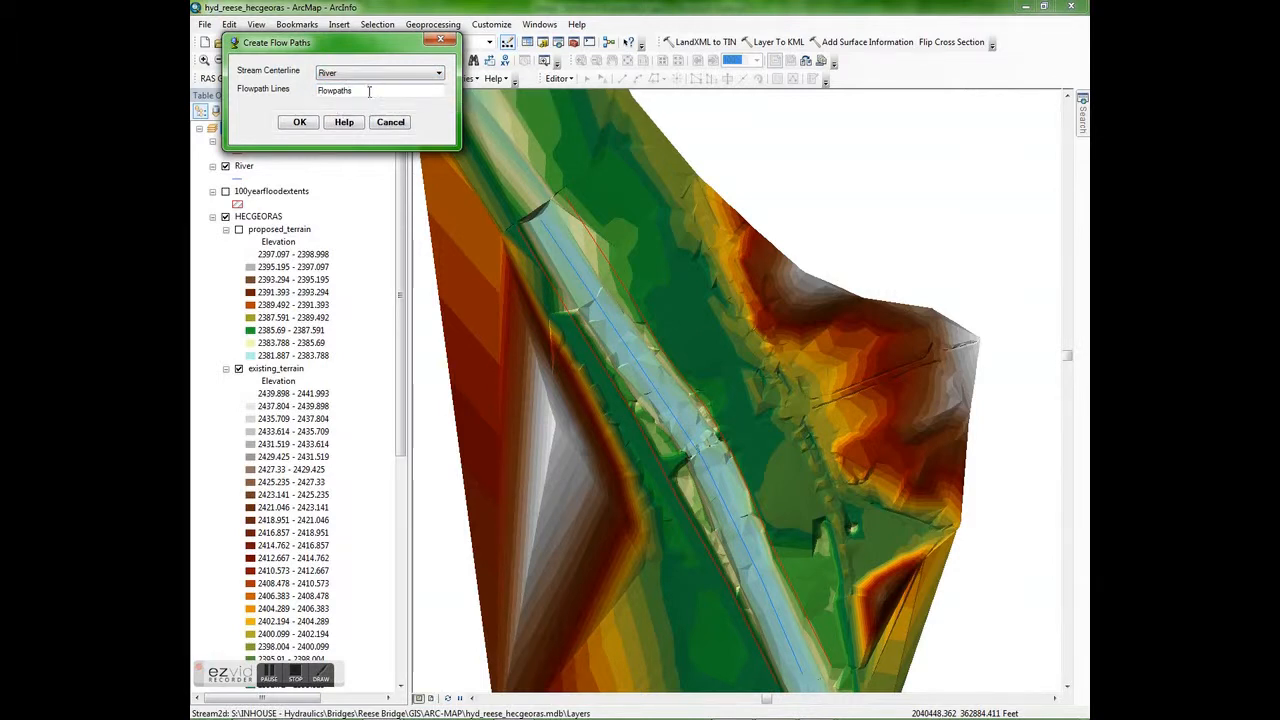
pyautogui.click(302, 122)
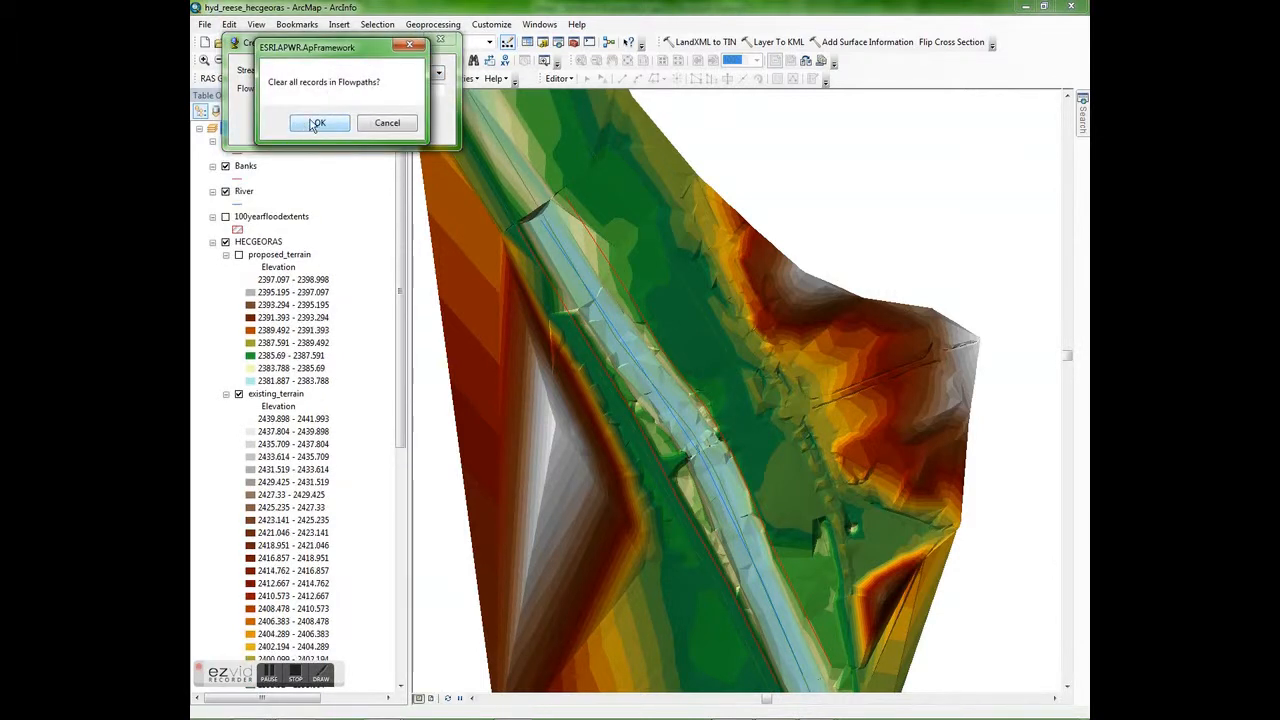
pyautogui.click(320, 123)
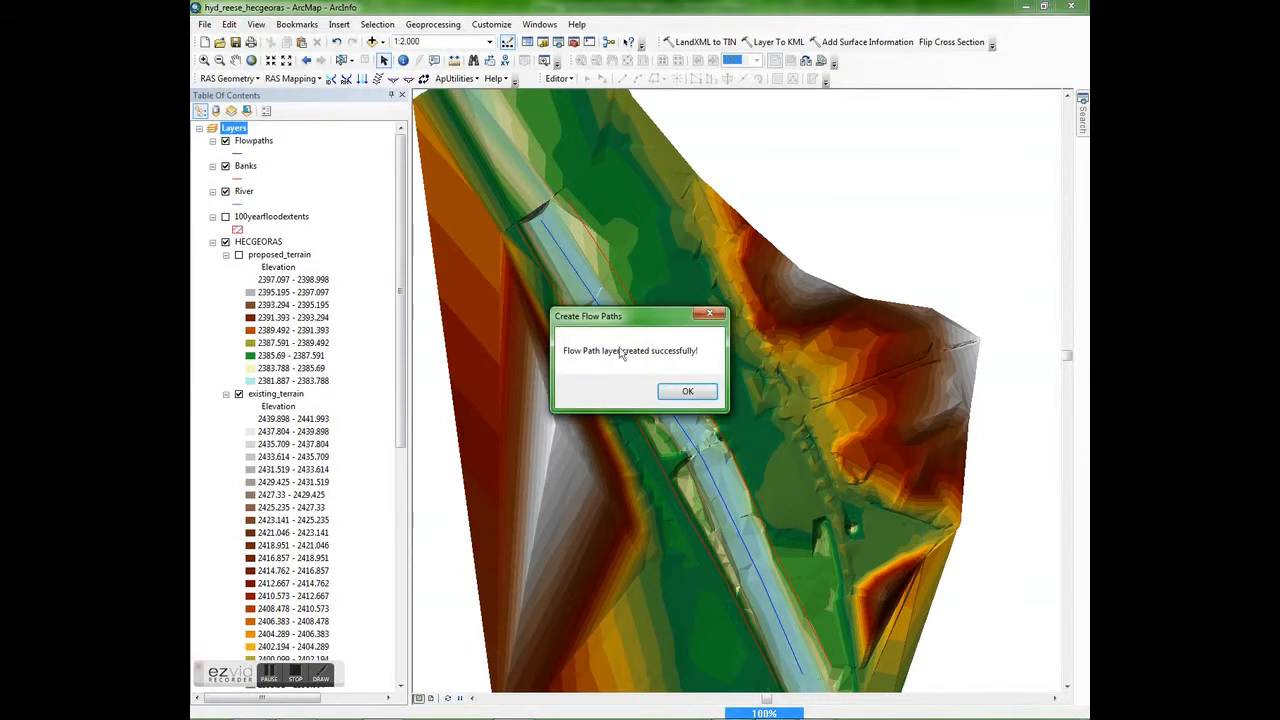
pyautogui.click(686, 393)
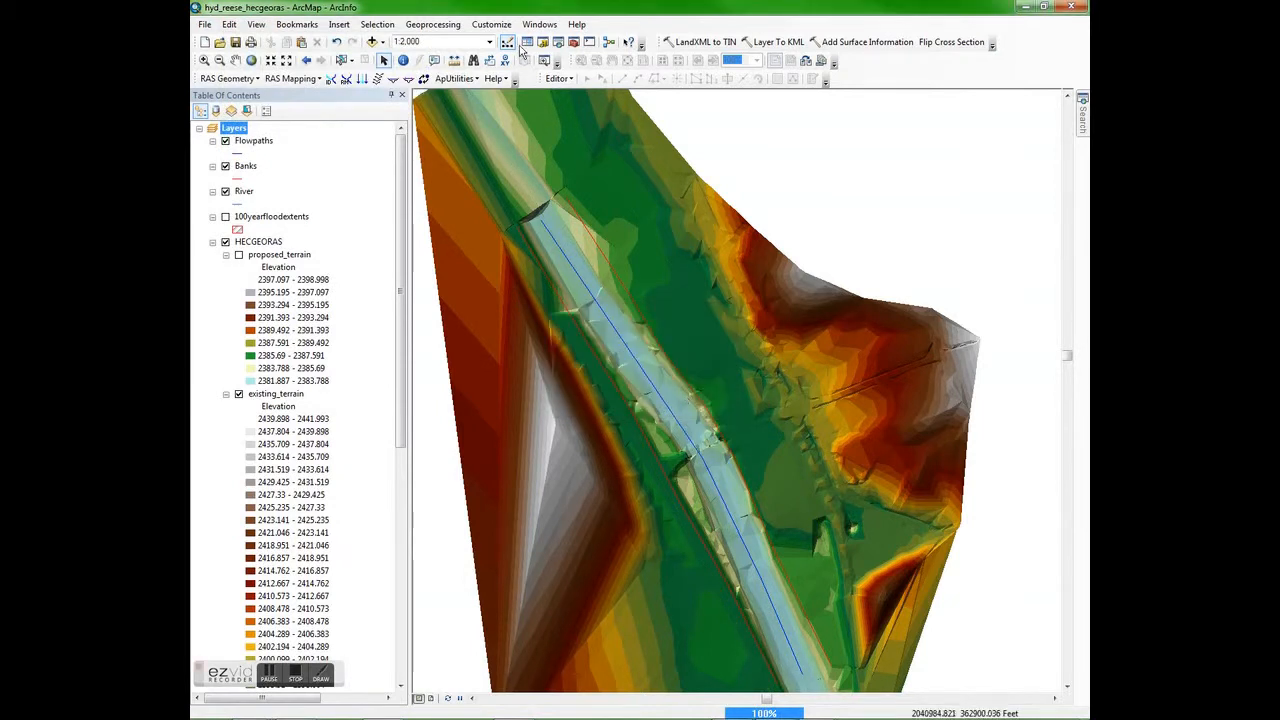
# Start an edit session on the Flowpaths layer.
pyautogui.click(558, 78)
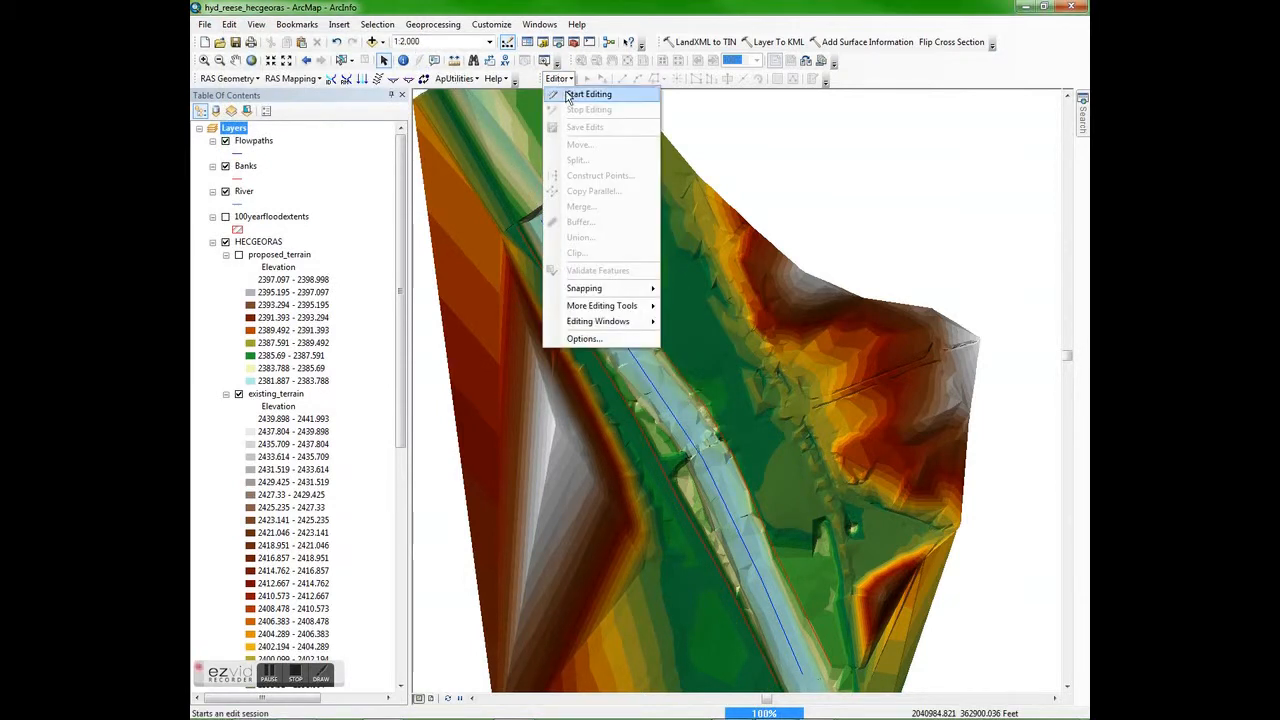
pyautogui.click(568, 95)
pyautogui.moveTo(594, 194); pyautogui.dragTo(645, 144)
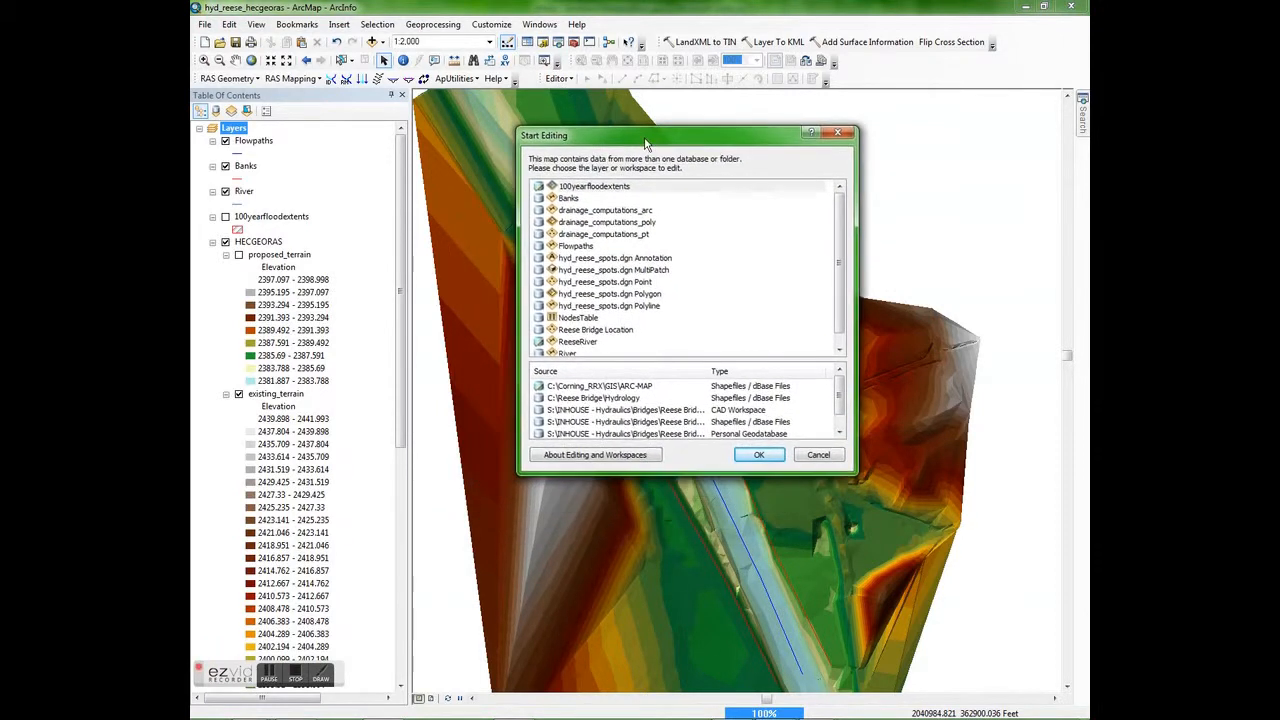
pyautogui.moveTo(839, 225); pyautogui.dragTo(841, 251)
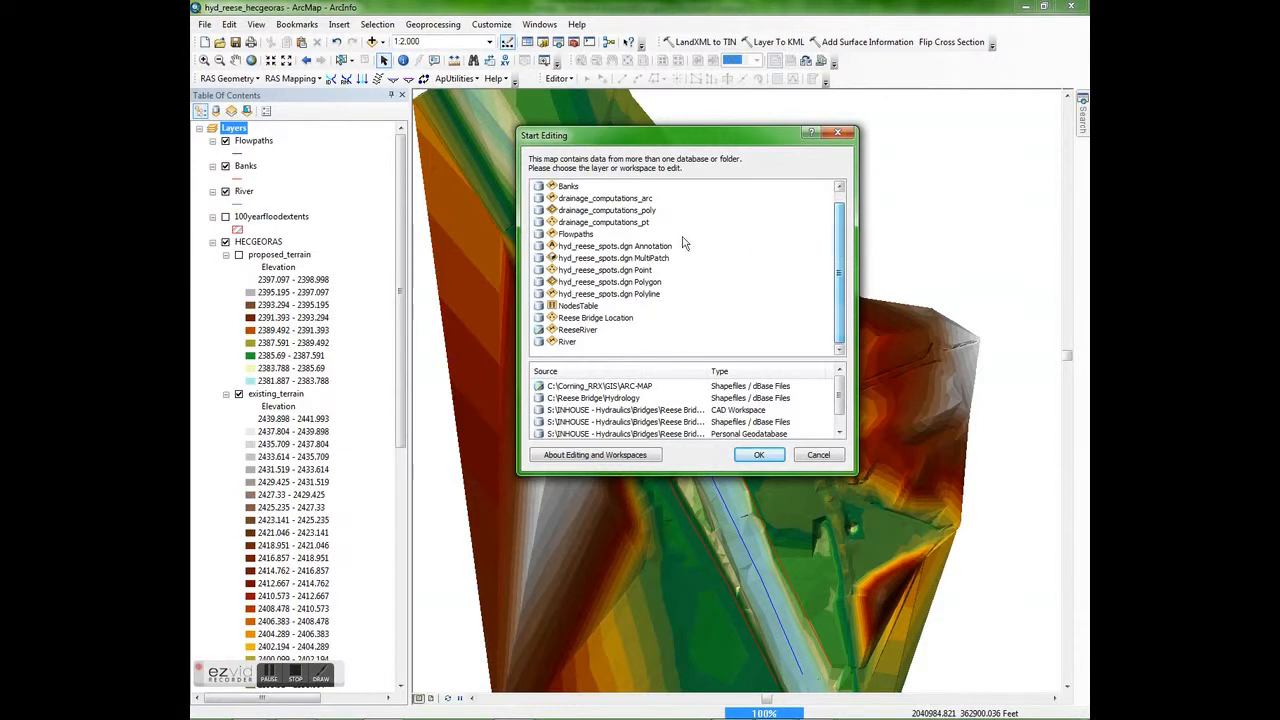
pyautogui.click(562, 236)
pyautogui.click(752, 457)
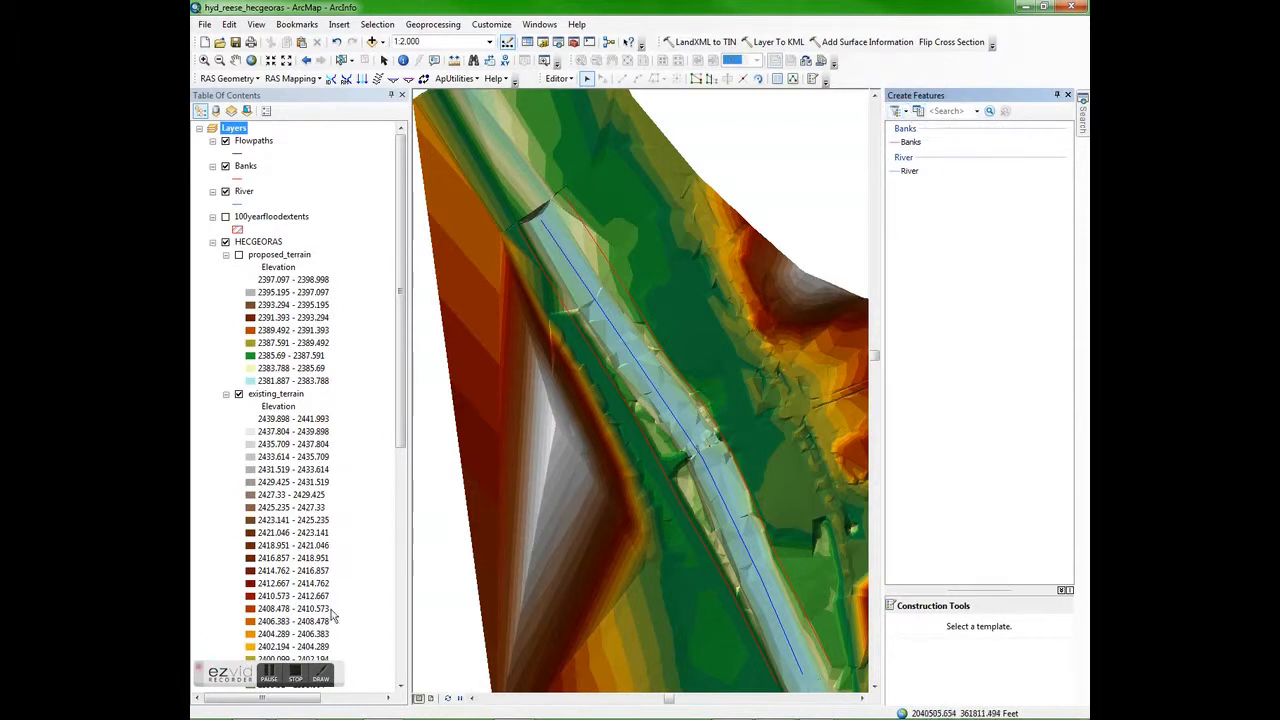
pyautogui.click(323, 674)
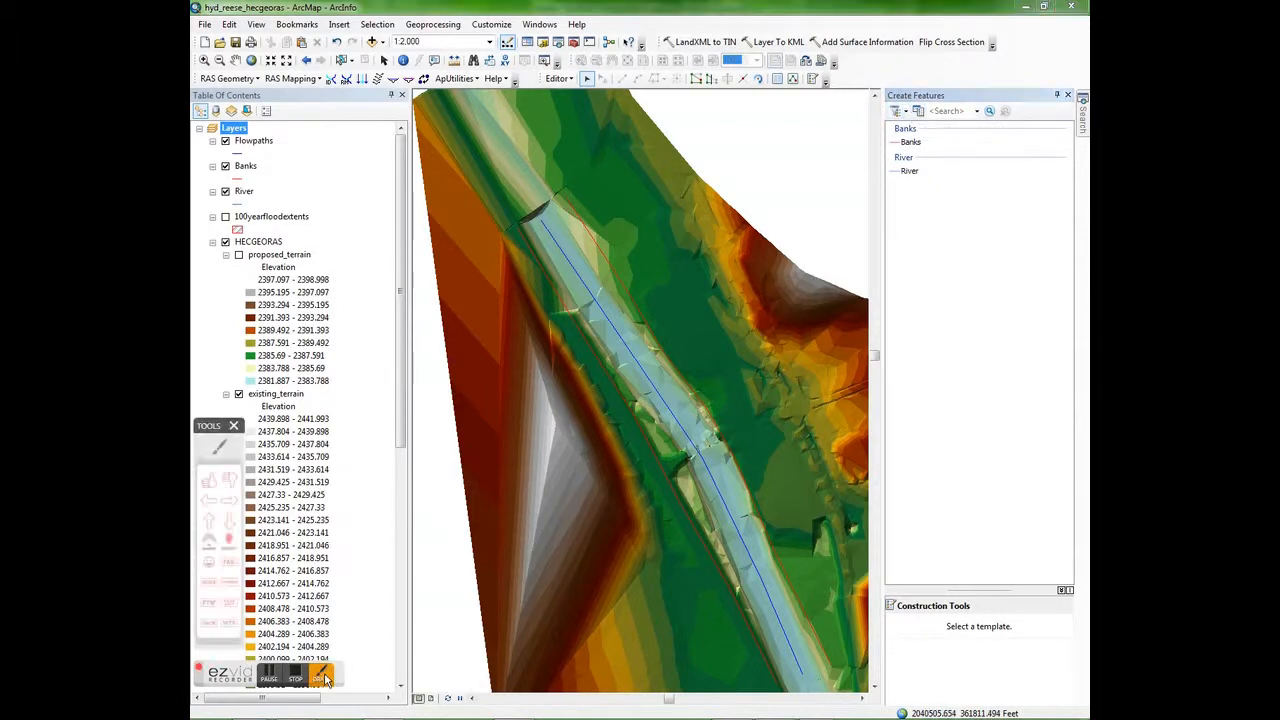
pyautogui.click(212, 528)
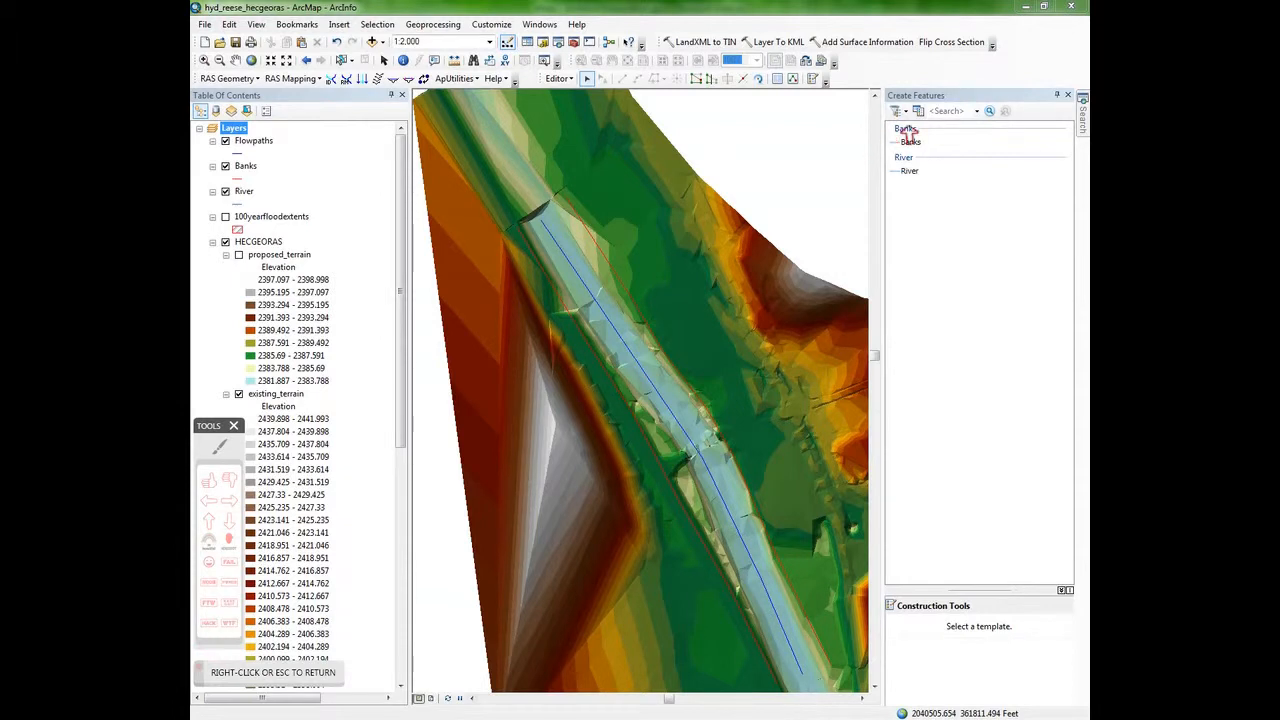
pyautogui.click(905, 180)
pyautogui.click(904, 162)
pyautogui.click(903, 138)
pyautogui.click(903, 130)
pyautogui.click(903, 122)
pyautogui.rightClick(903, 122)
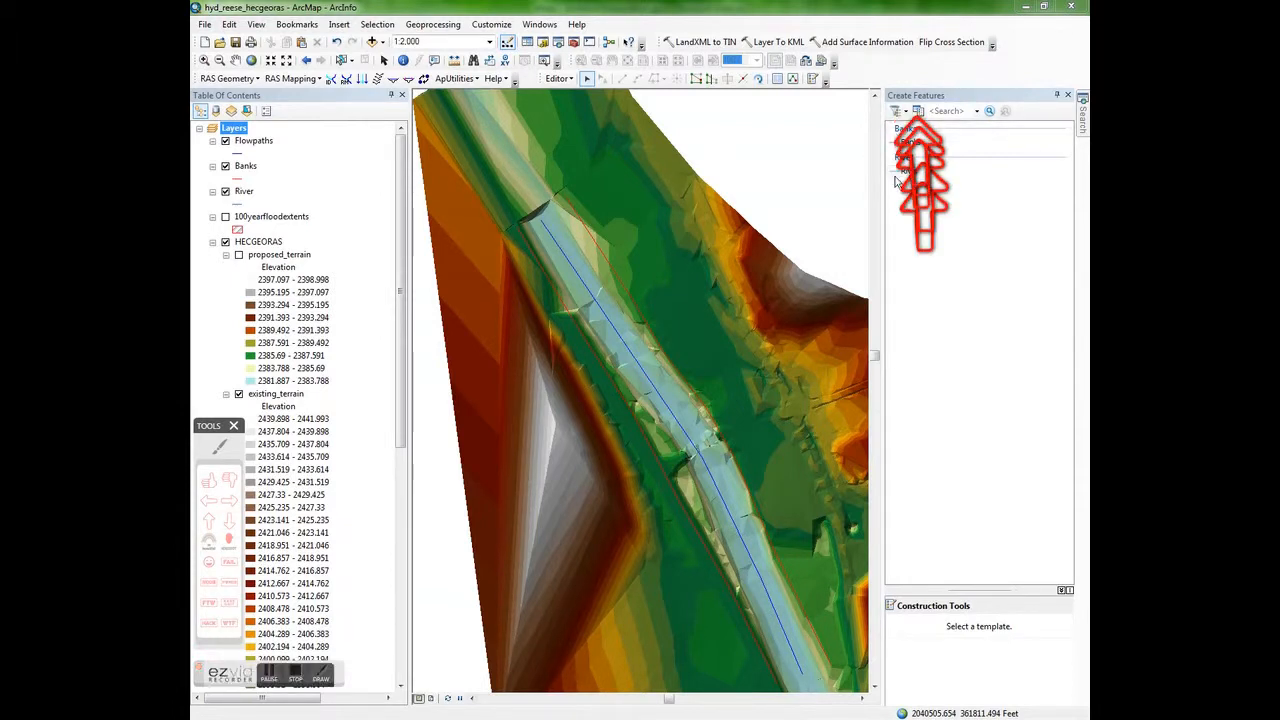
# Create a feature template for the Flowpaths layer.
pyautogui.click(917, 111)
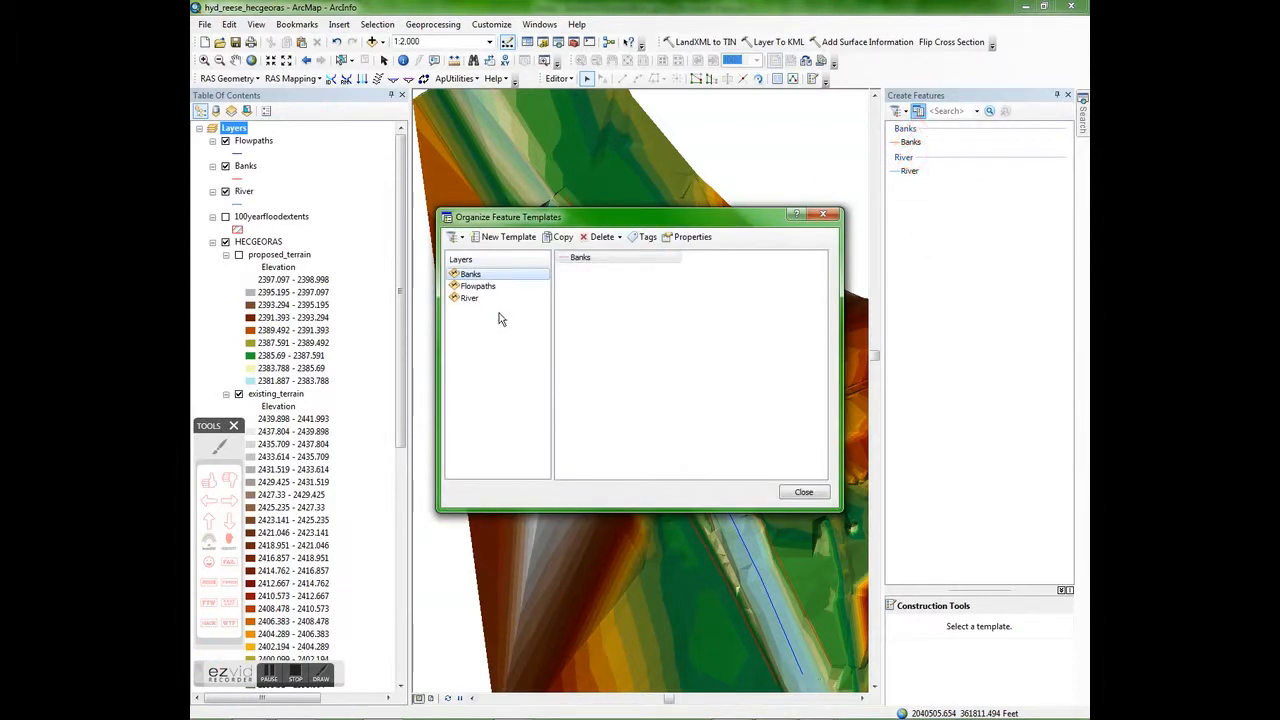
pyautogui.click(477, 286)
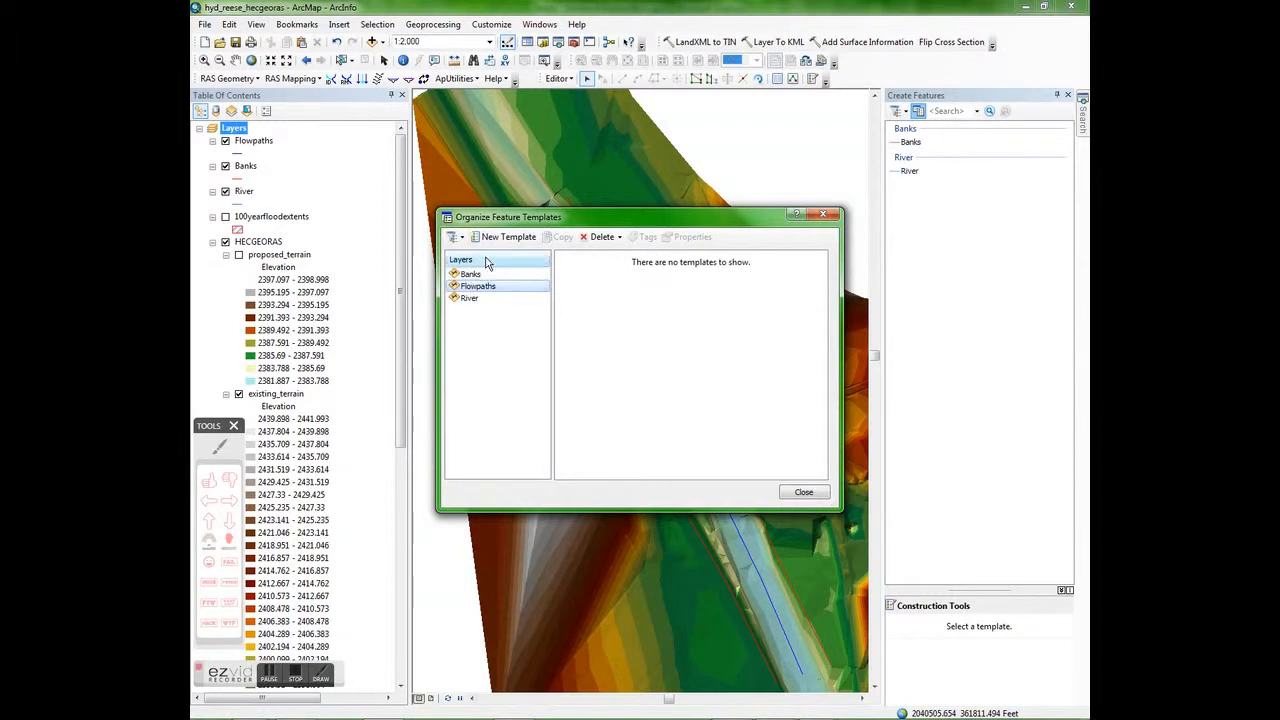
pyautogui.click(497, 240)
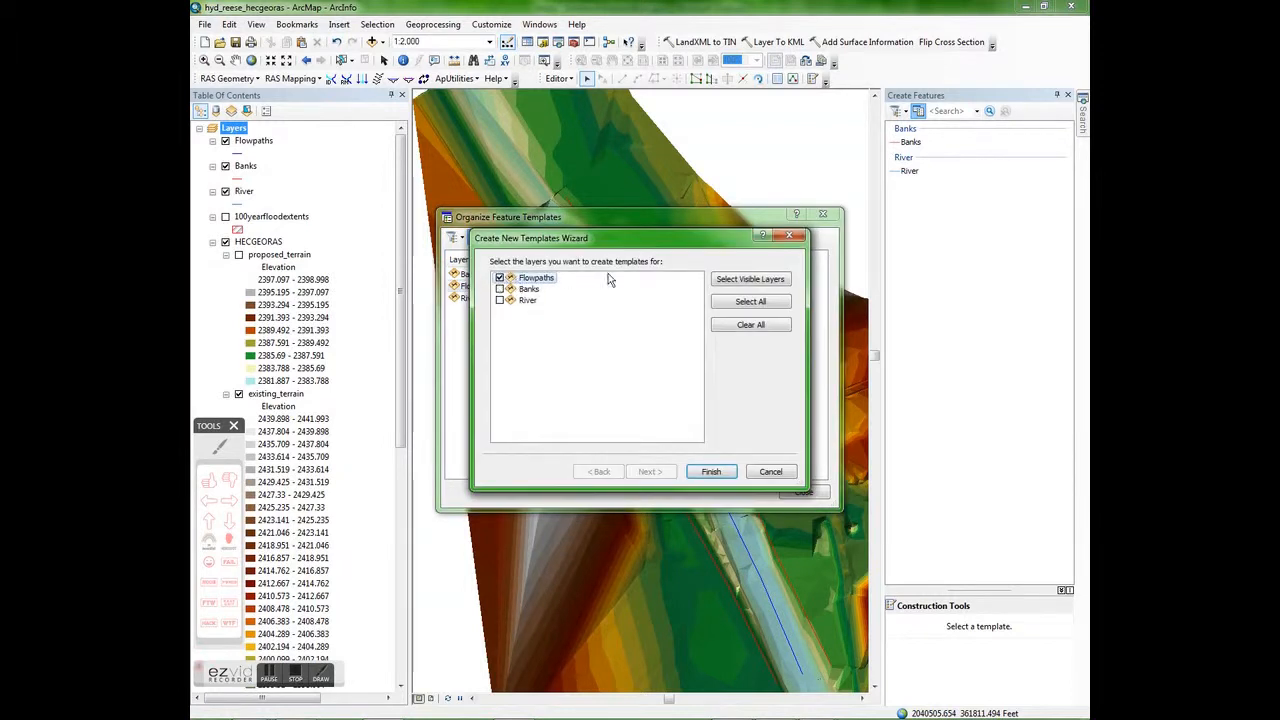
pyautogui.click(713, 472)
pyautogui.click(811, 497)
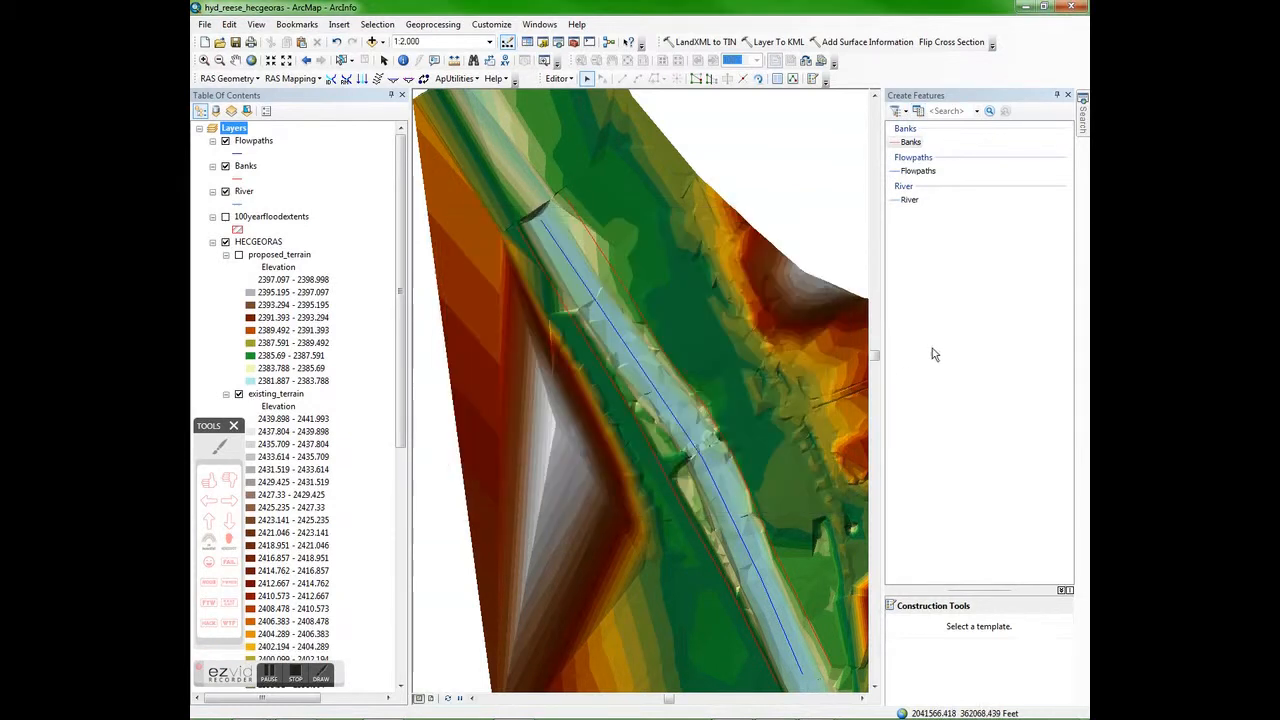
# Digitize the east overbank flow path in the Flowpaths layer from upstream to downstream, about 1,350 ft long, roughly parallel to the river centerline.
pyautogui.click(919, 172)
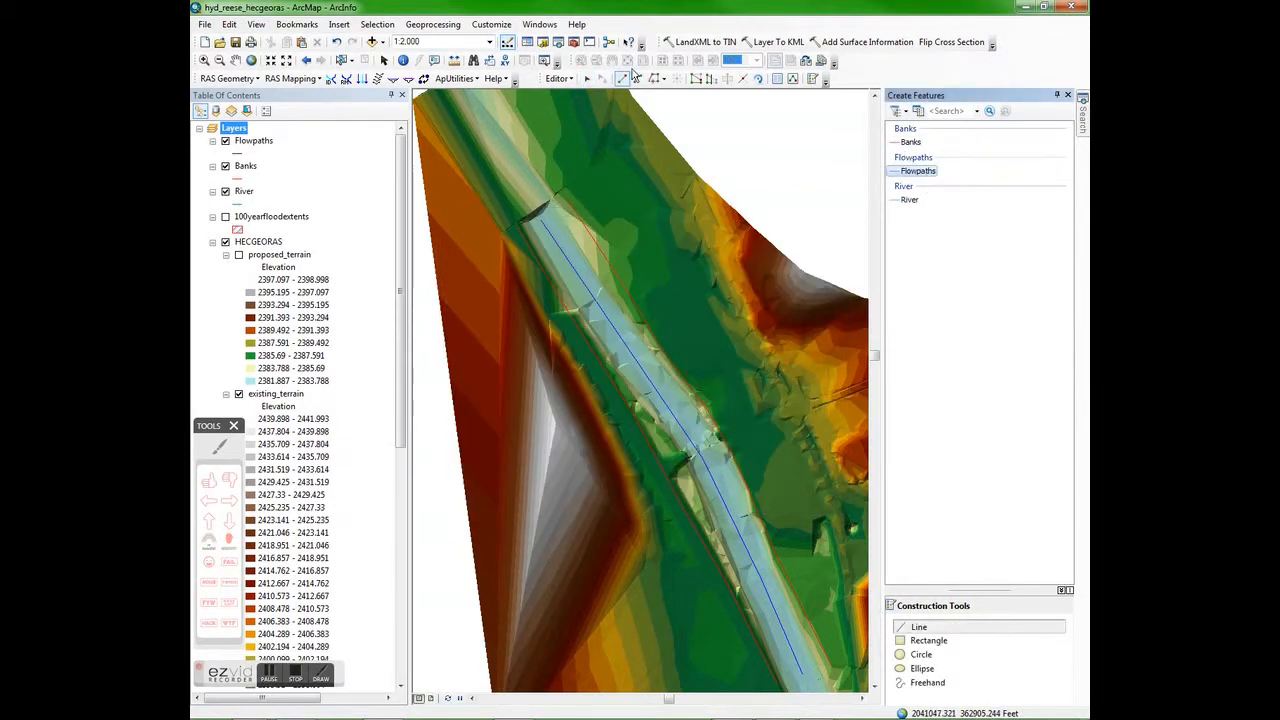
pyautogui.click(558, 78)
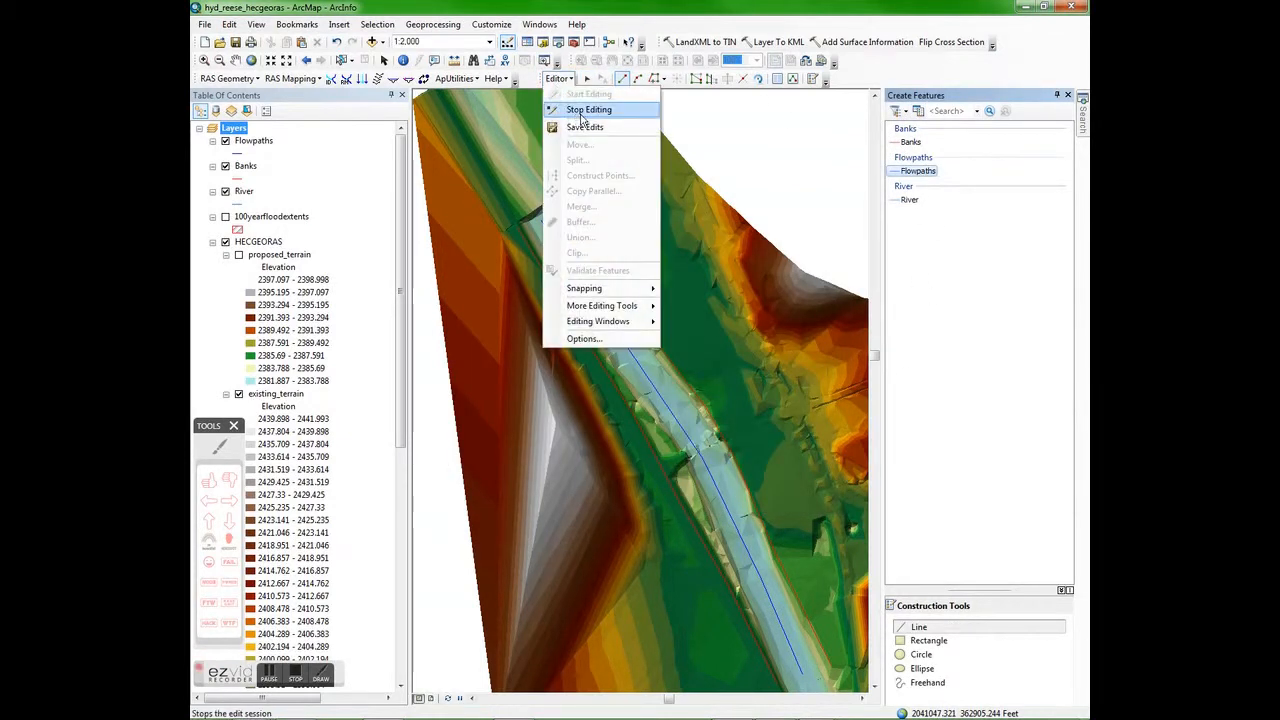
pyautogui.click(903, 172)
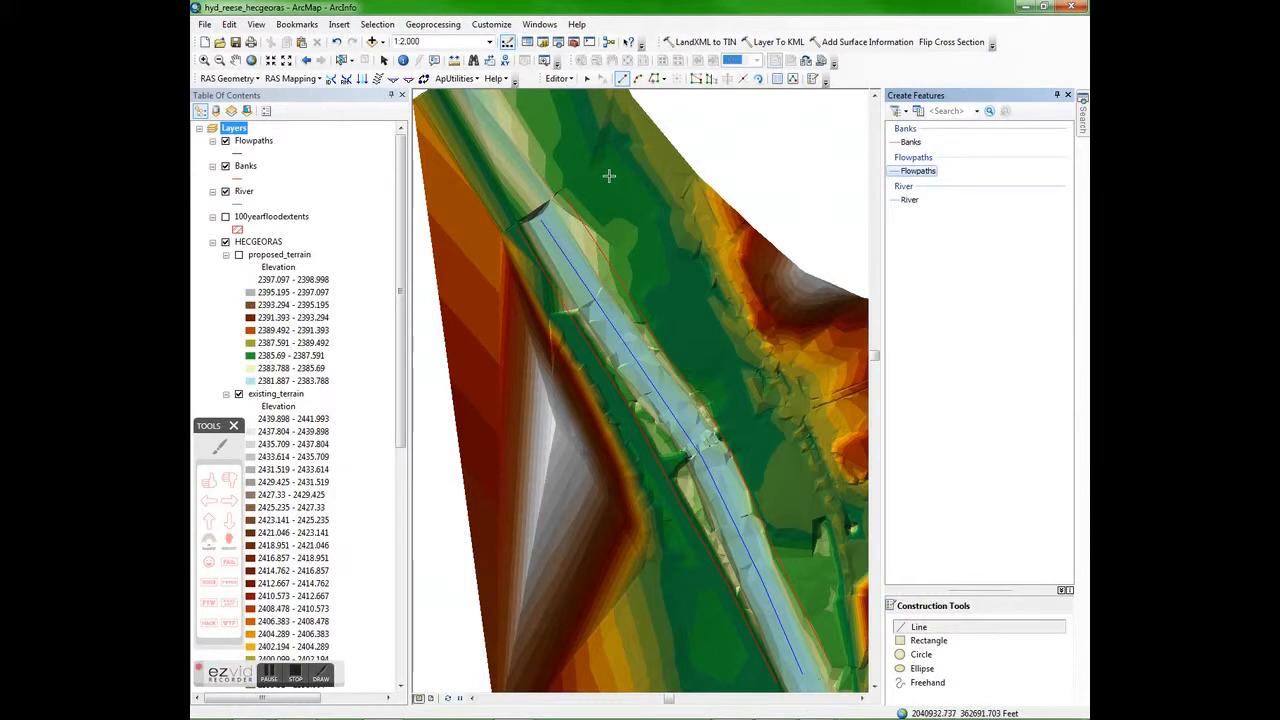
pyautogui.click(681, 292)
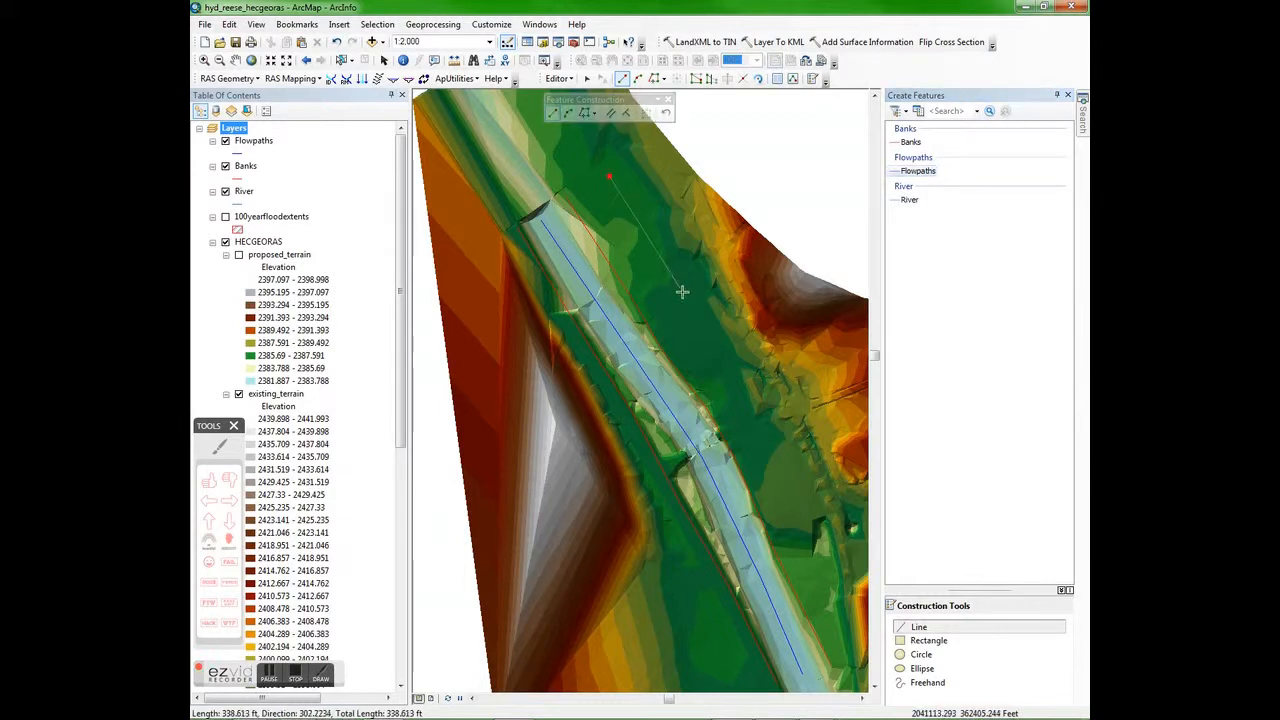
pyautogui.click(751, 404)
pyautogui.click(787, 481)
pyautogui.moveTo(799, 520); pyautogui.dragTo(657, 304)
pyautogui.click(681, 346)
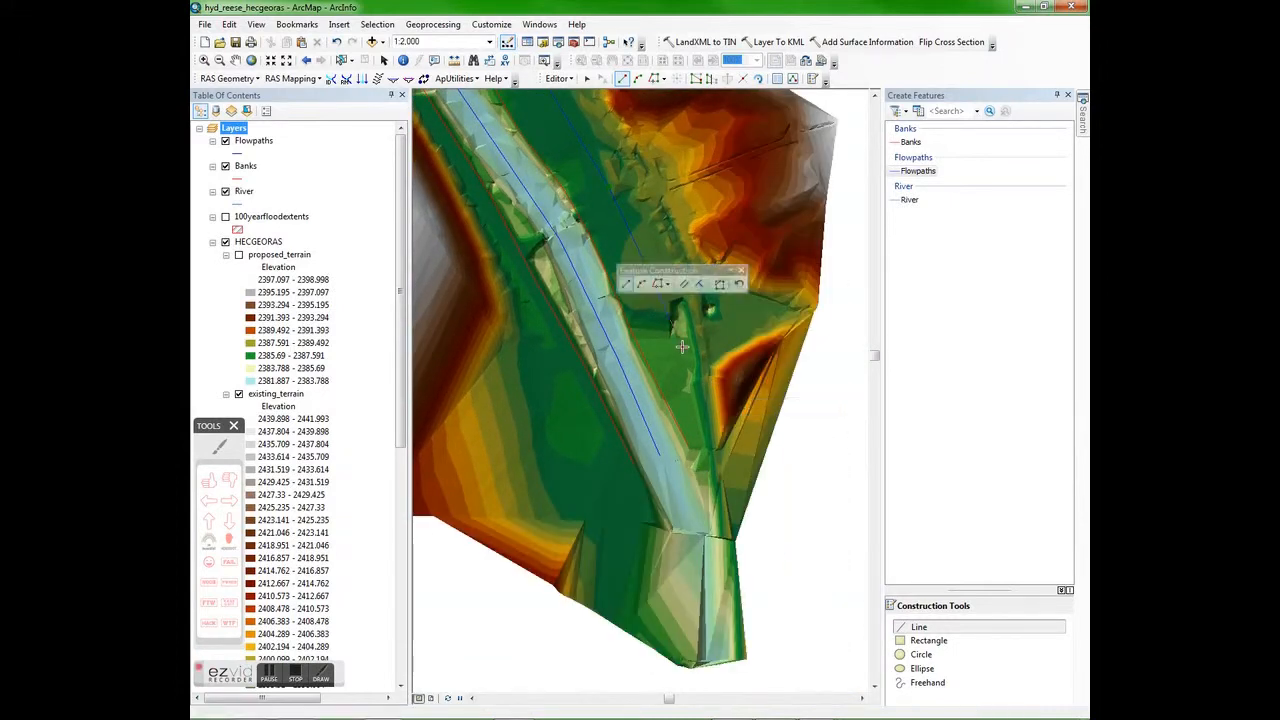
pyautogui.click(703, 405)
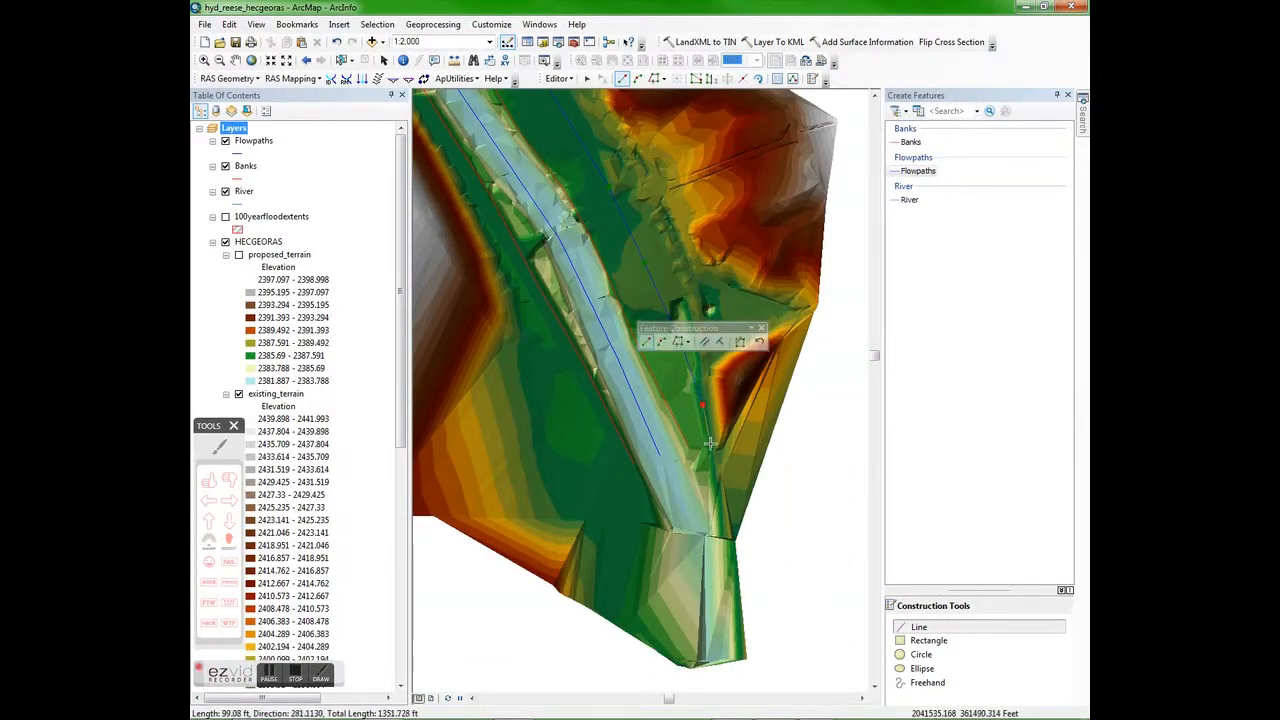
pyautogui.doubleClick(709, 436)
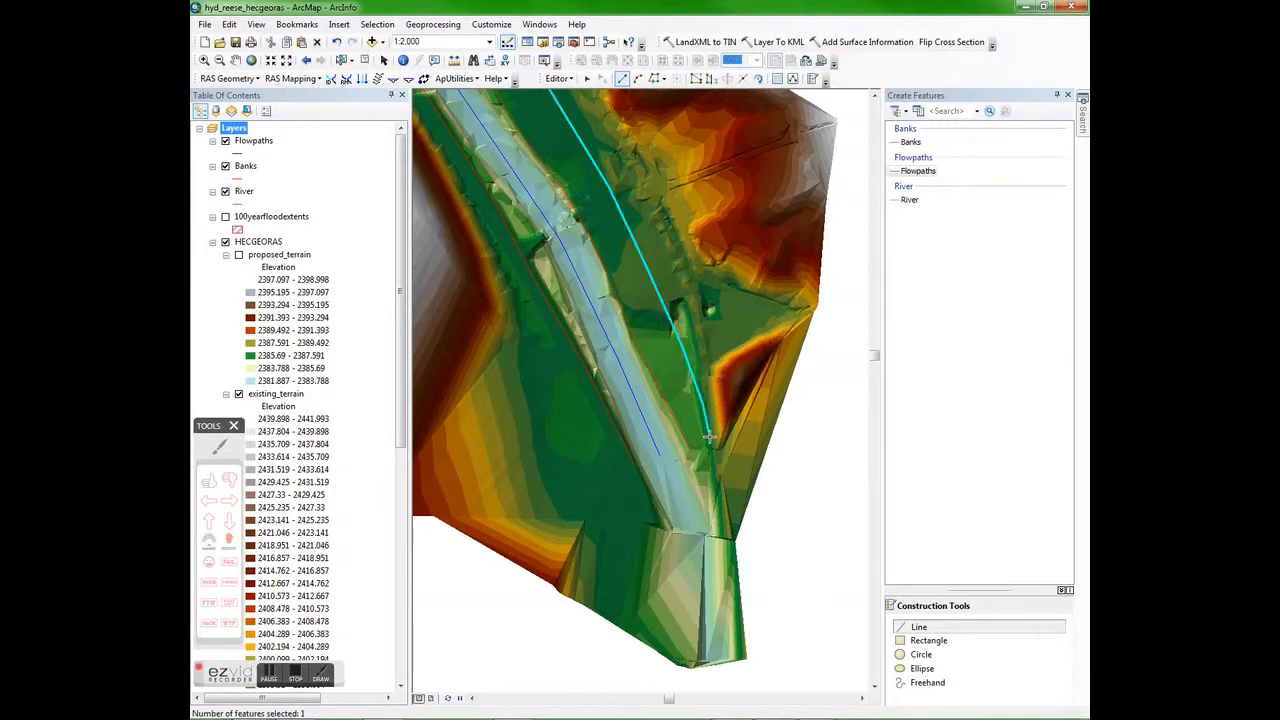
# Digitize the west overbank flow path in the Flowpaths layer from upstream to downstream, just outside the west bank line.
pyautogui.moveTo(452, 256); pyautogui.dragTo(643, 370)
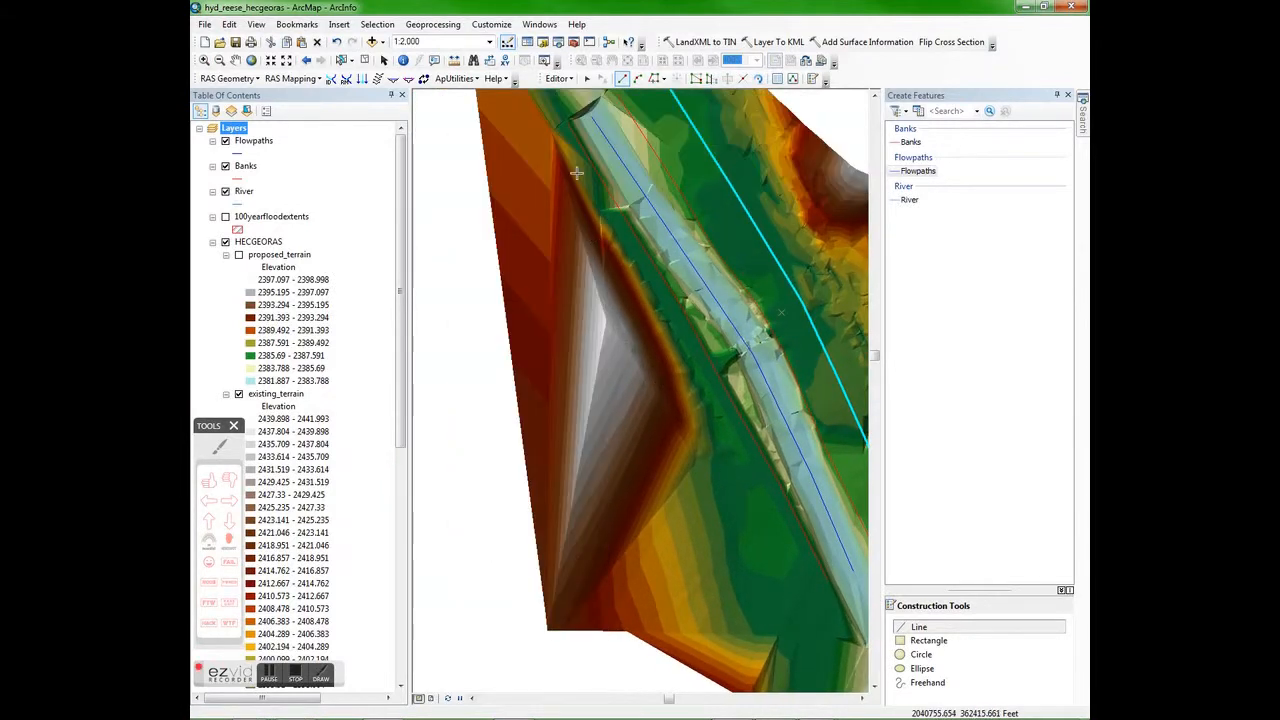
pyautogui.click(556, 131)
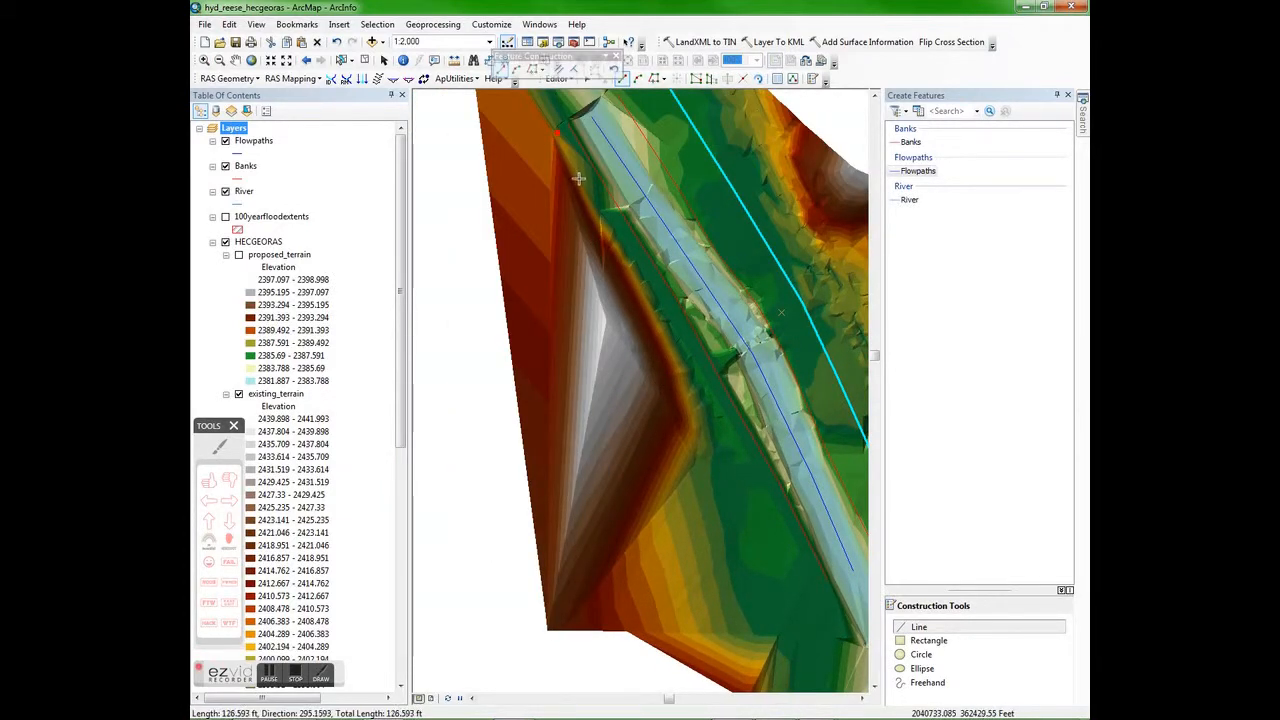
pyautogui.click(608, 220)
pyautogui.click(641, 271)
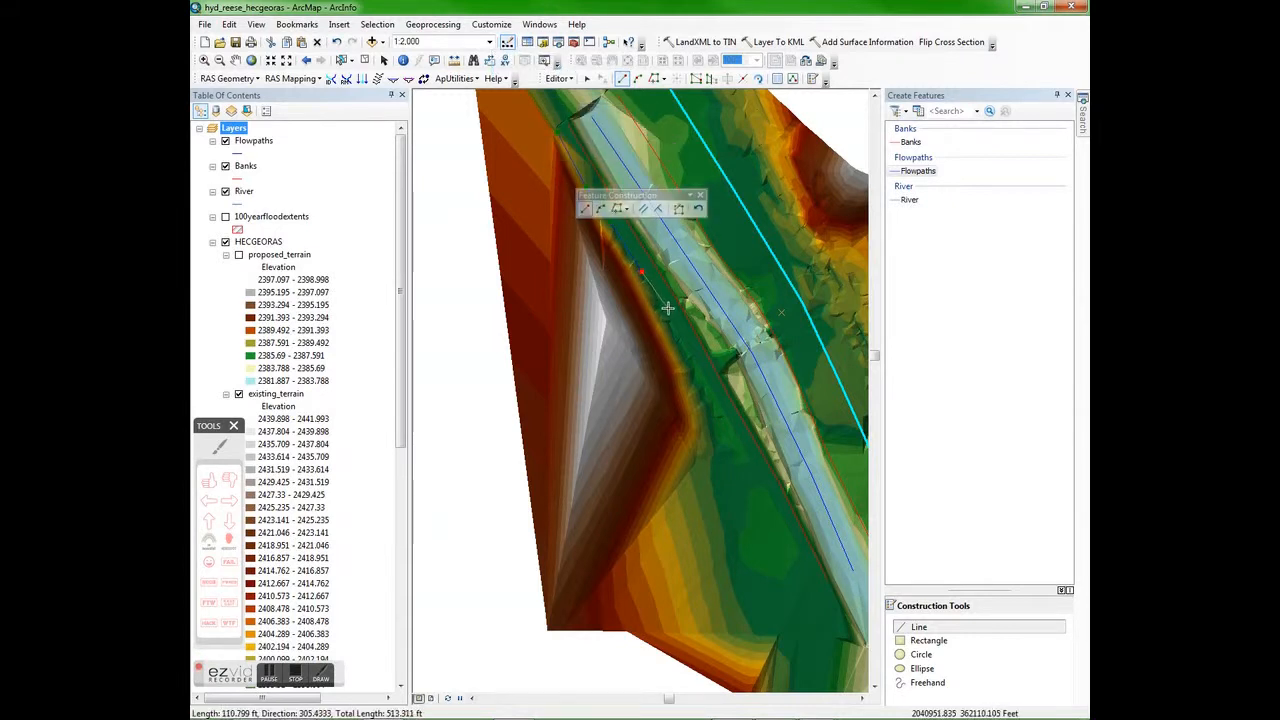
pyautogui.click(692, 352)
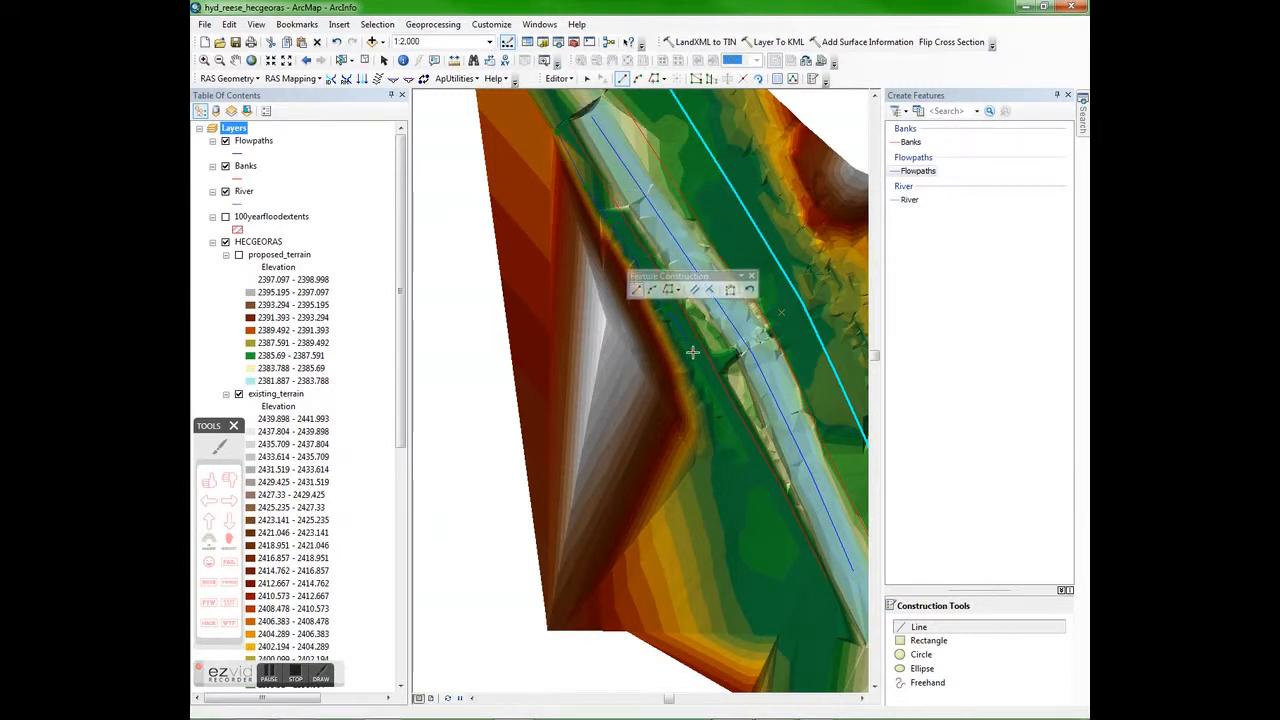
pyautogui.click(729, 412)
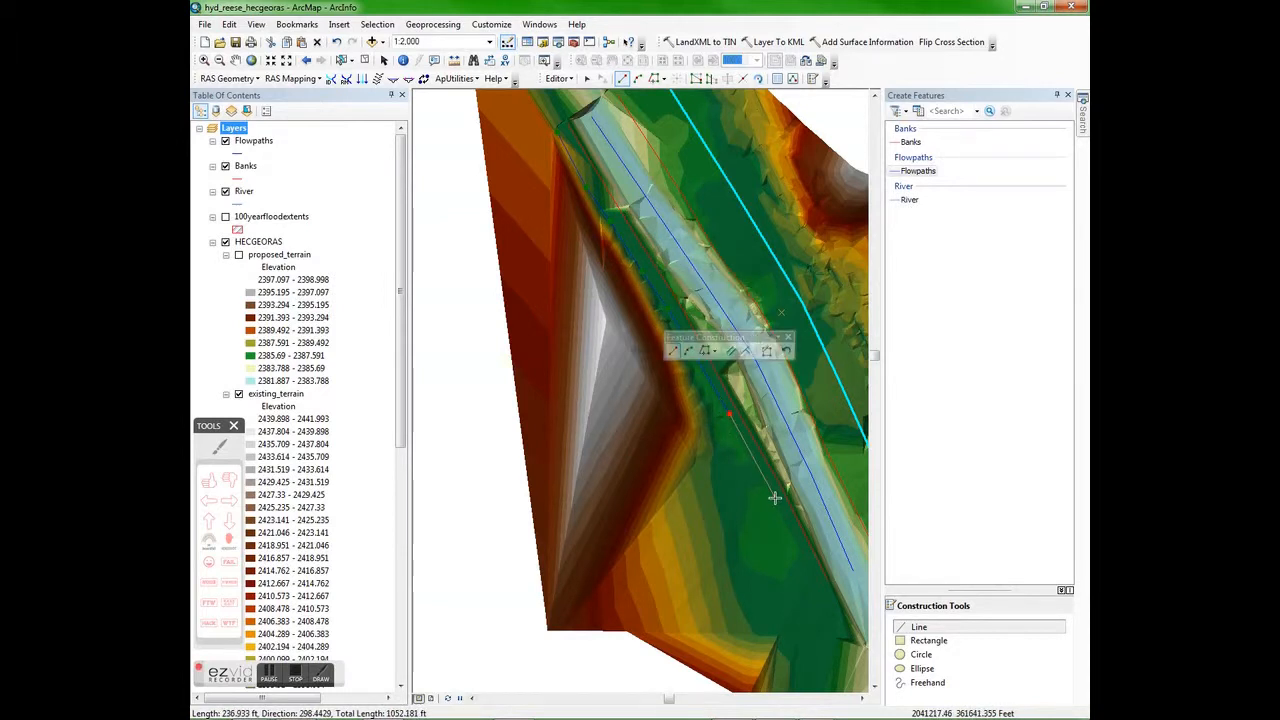
pyautogui.click(812, 588)
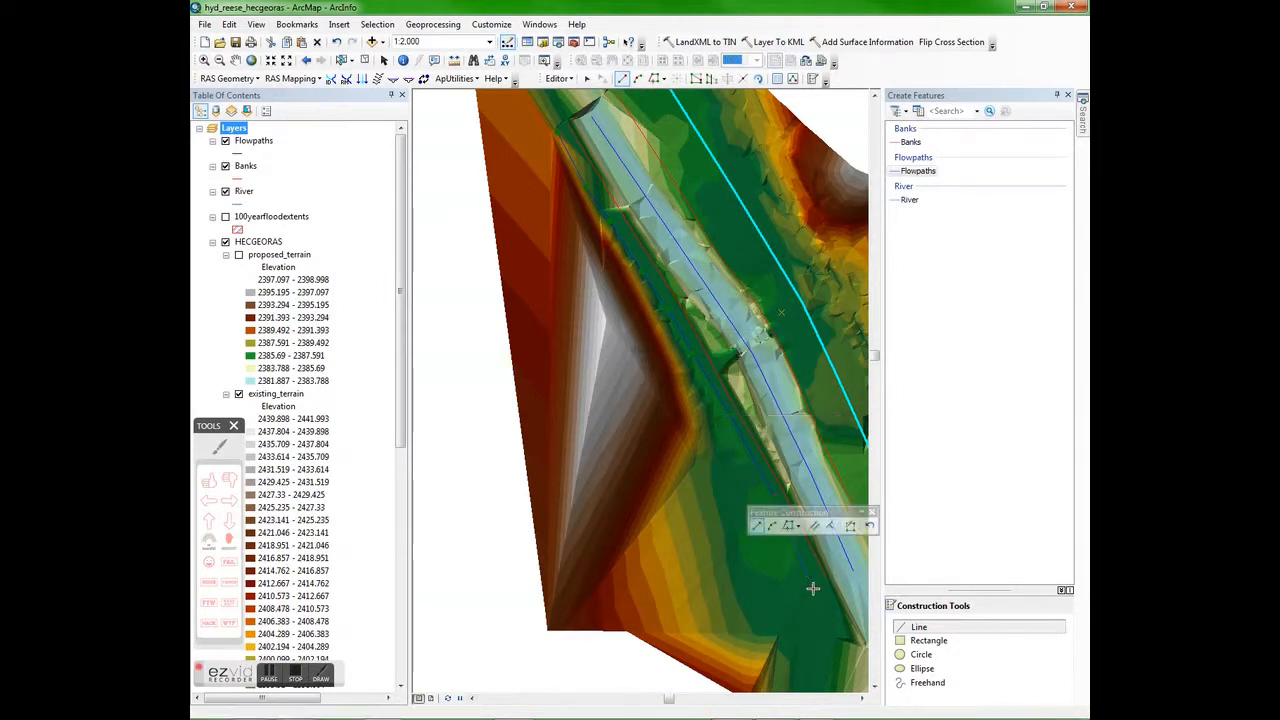
pyautogui.doubleClick(812, 588)
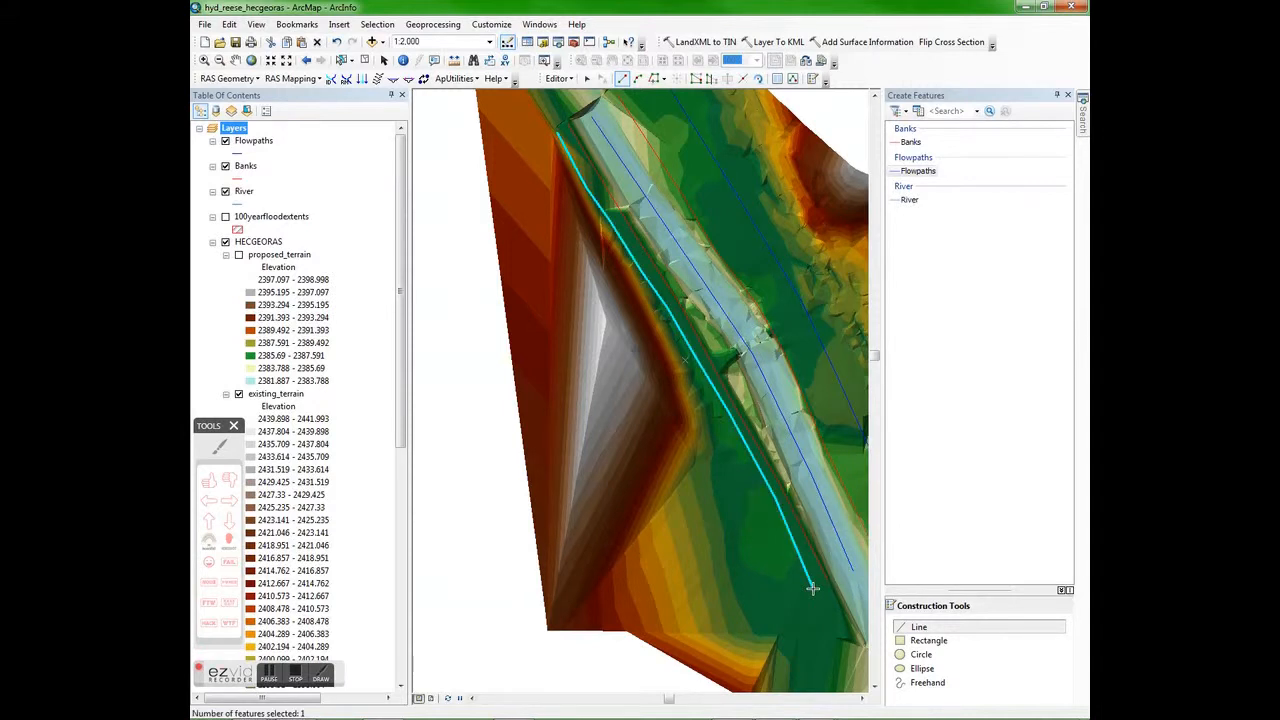
# Save the Flowpaths edits and stop the edit session.
pyautogui.click(558, 78)
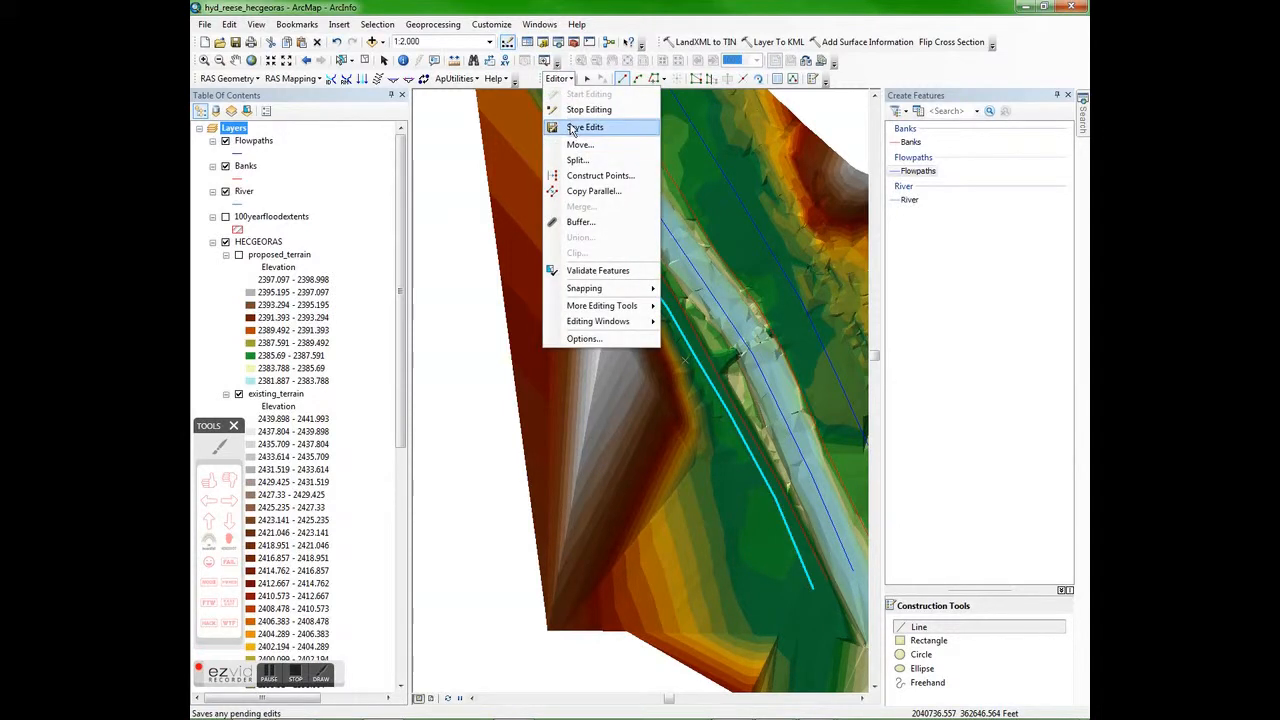
pyautogui.click(574, 128)
pyautogui.click(558, 78)
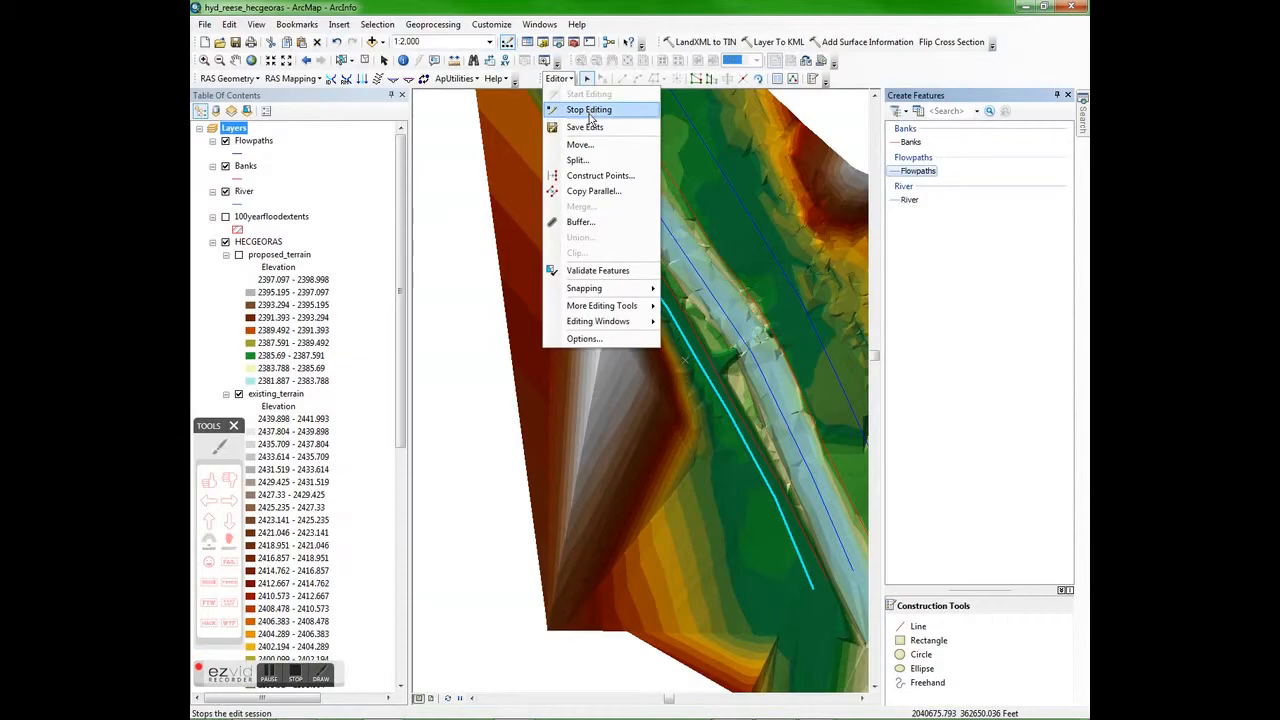
pyautogui.click(589, 113)
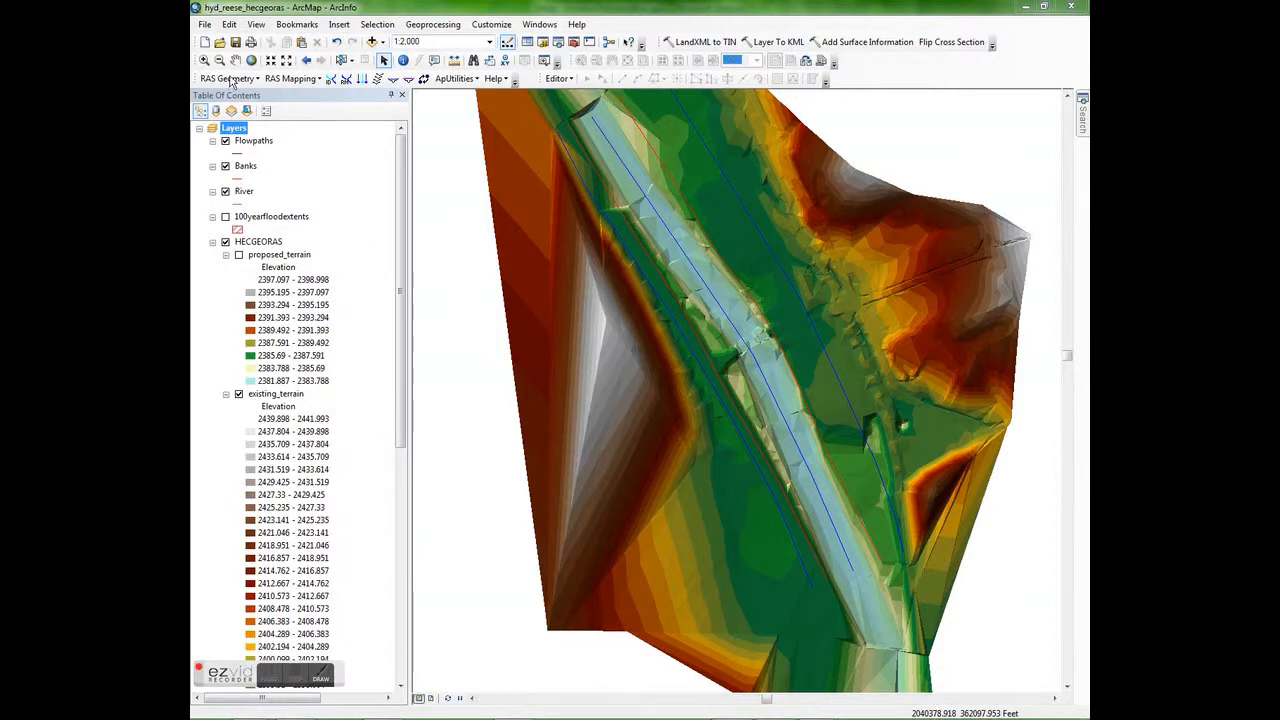
# Create a RAS cross-sectional cut lines layer named XSCutLines.
pyautogui.click(231, 79)
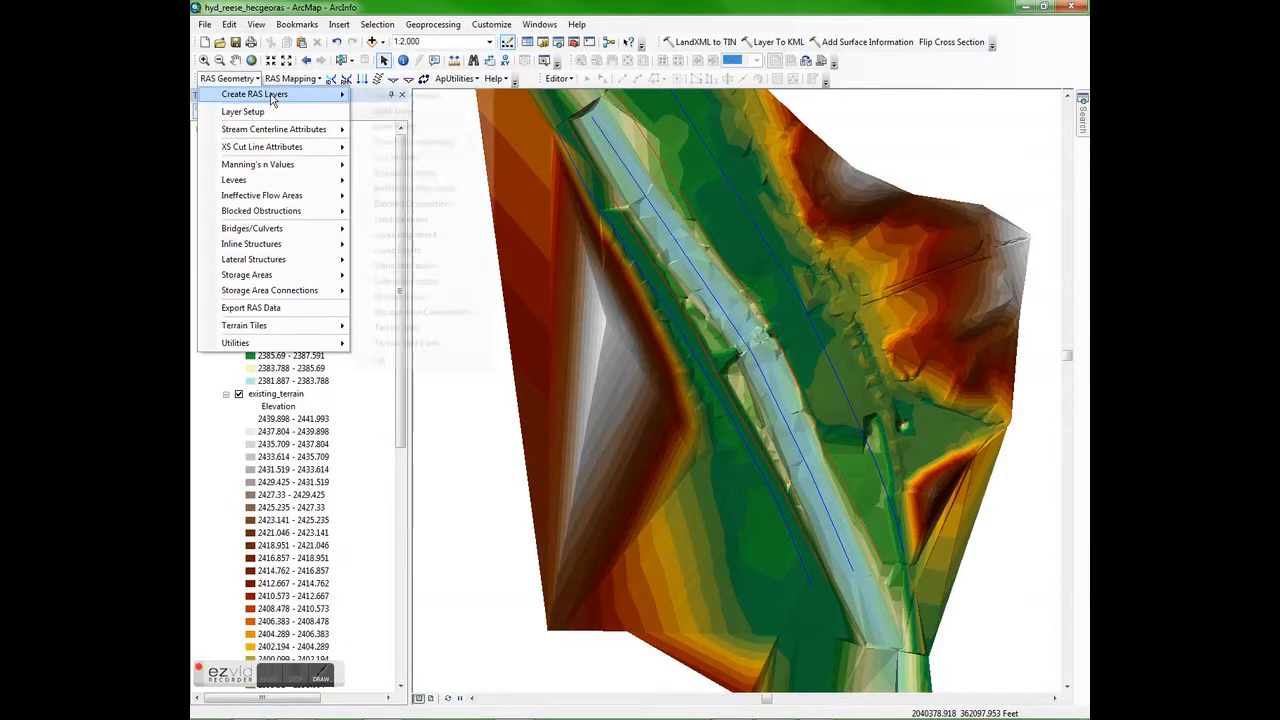
pyautogui.moveTo(250, 94)
pyautogui.click(400, 158)
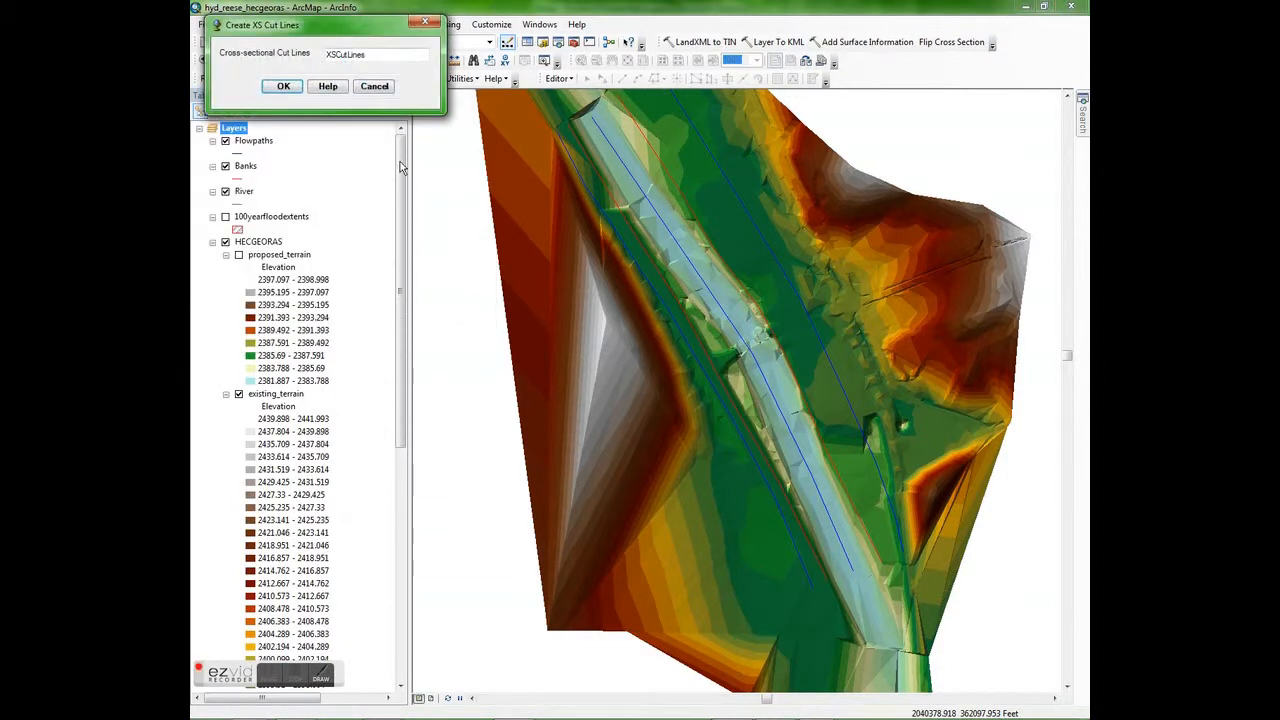
pyautogui.click(286, 86)
pyautogui.click(301, 97)
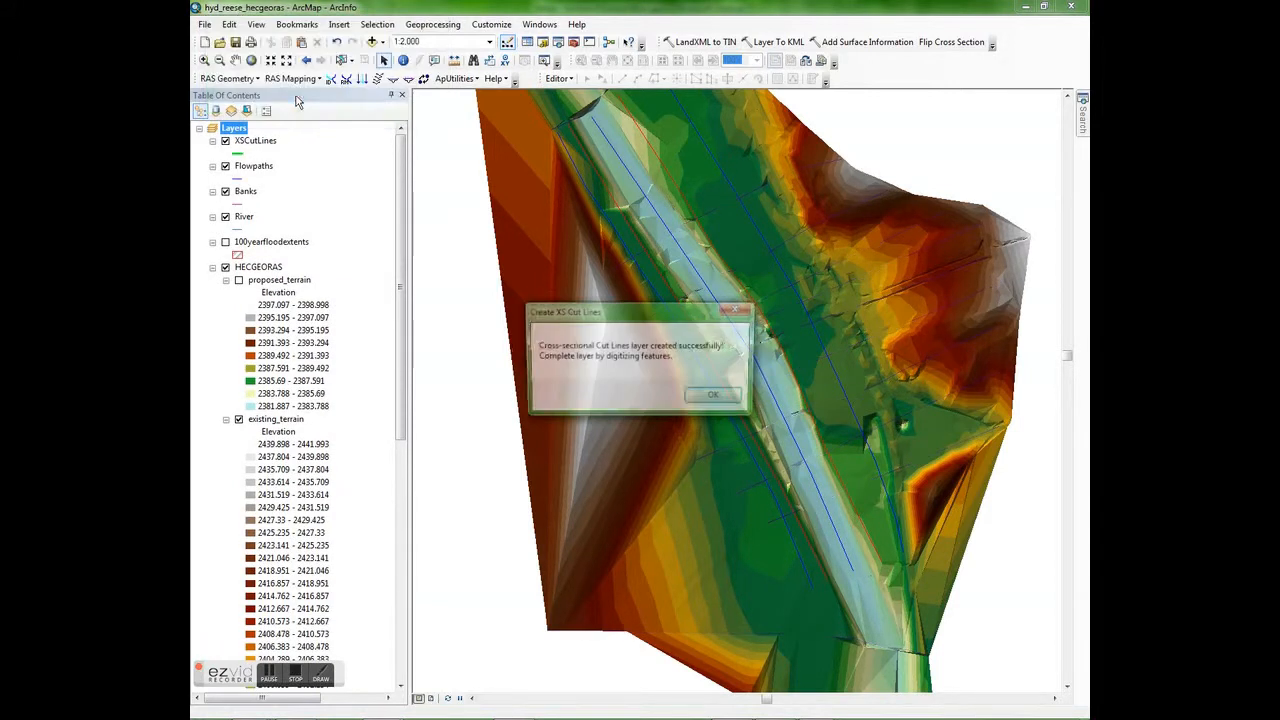
pyautogui.click(716, 398)
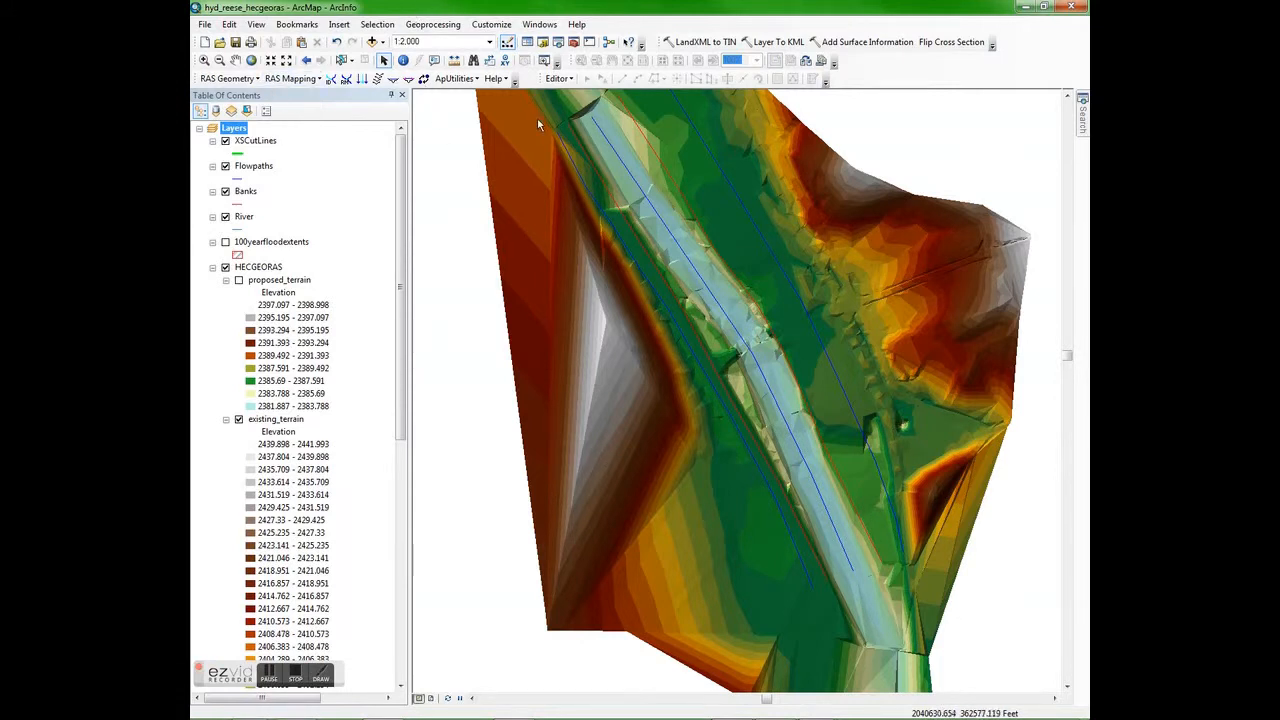
# Start an edit session on the XSCutLines layer.
pyautogui.click(558, 78)
pyautogui.click(577, 95)
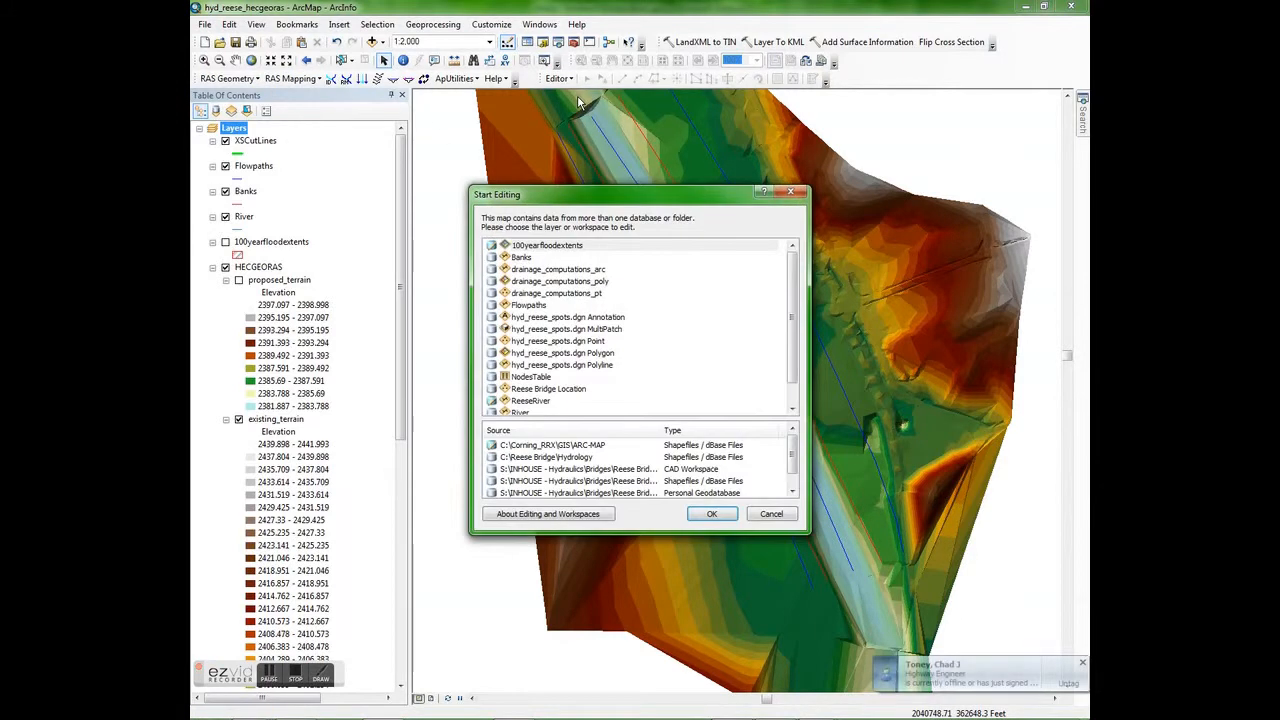
pyautogui.scroll(-1, 793, 296)
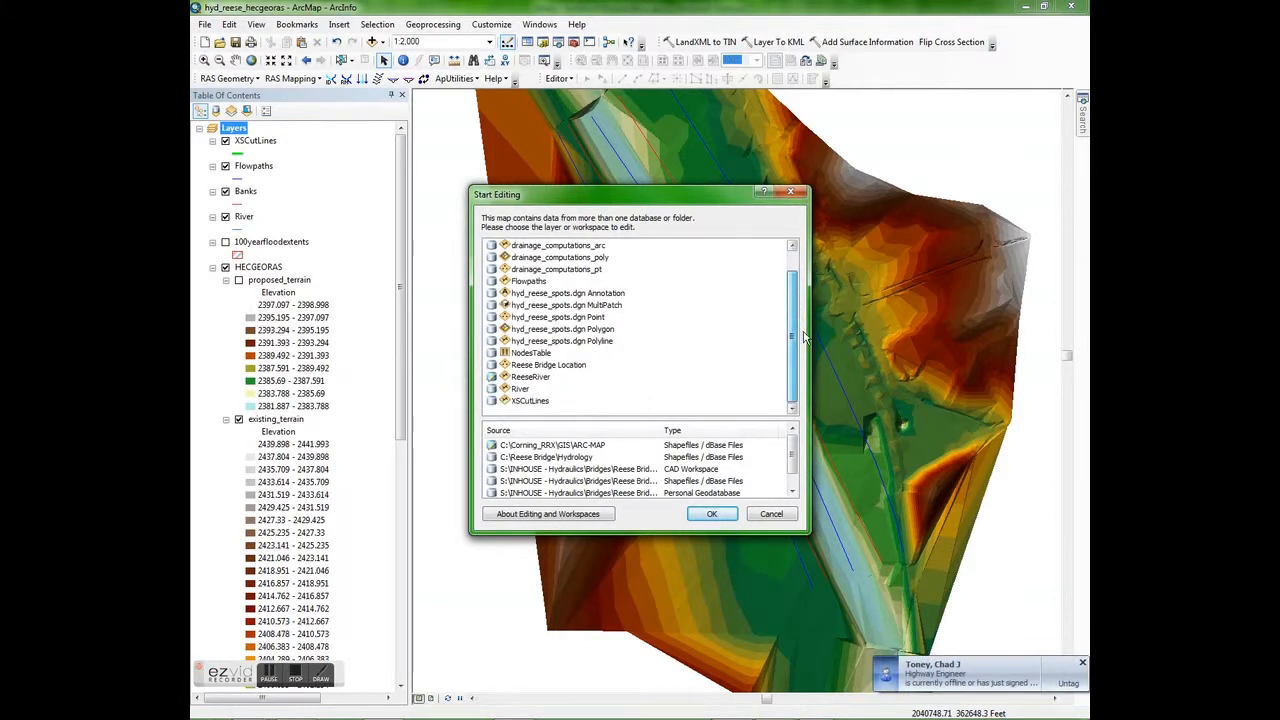
pyautogui.click(532, 401)
pyautogui.click(718, 515)
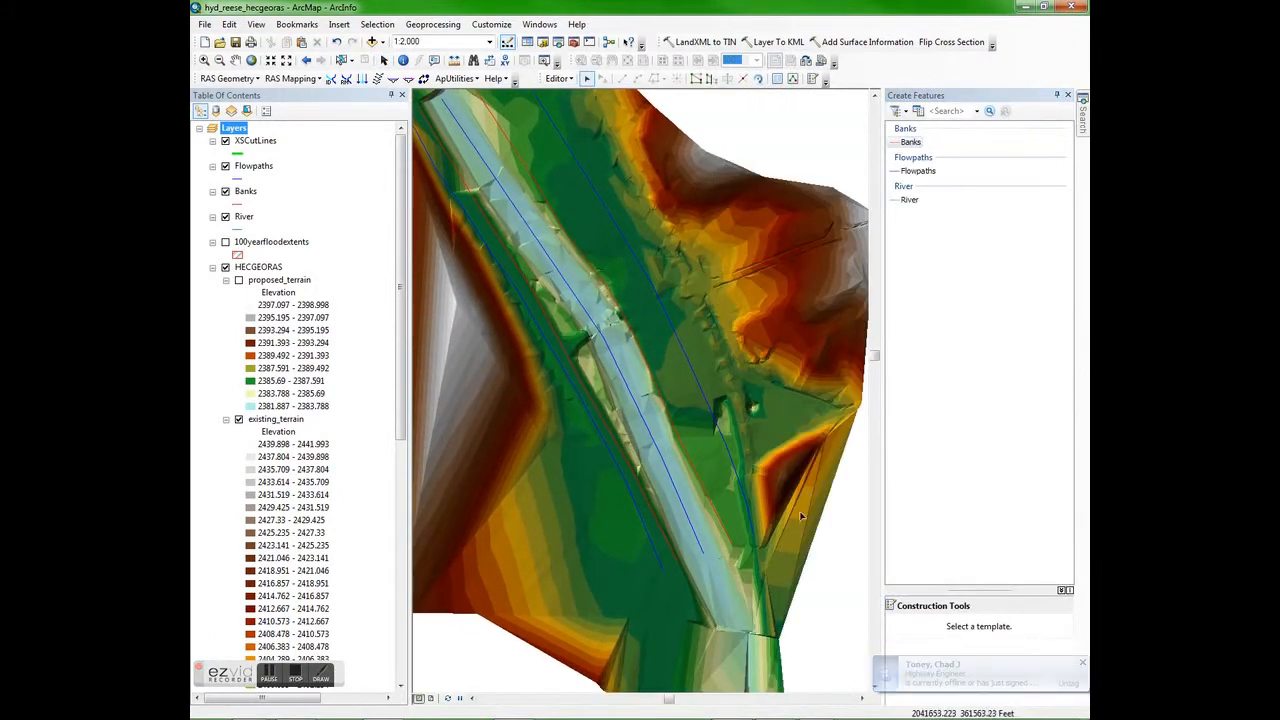
# Create a feature template for the XSCutLines layer.
pyautogui.click(918, 110)
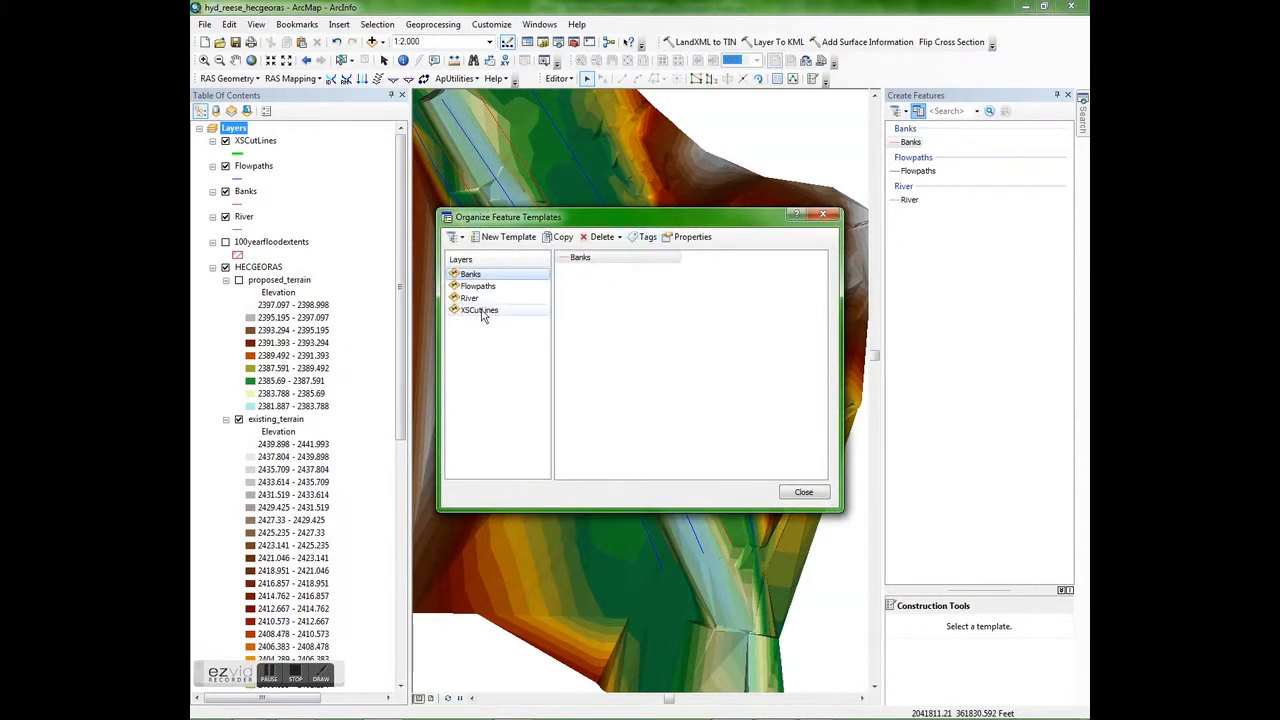
pyautogui.click(480, 310)
pyautogui.click(503, 237)
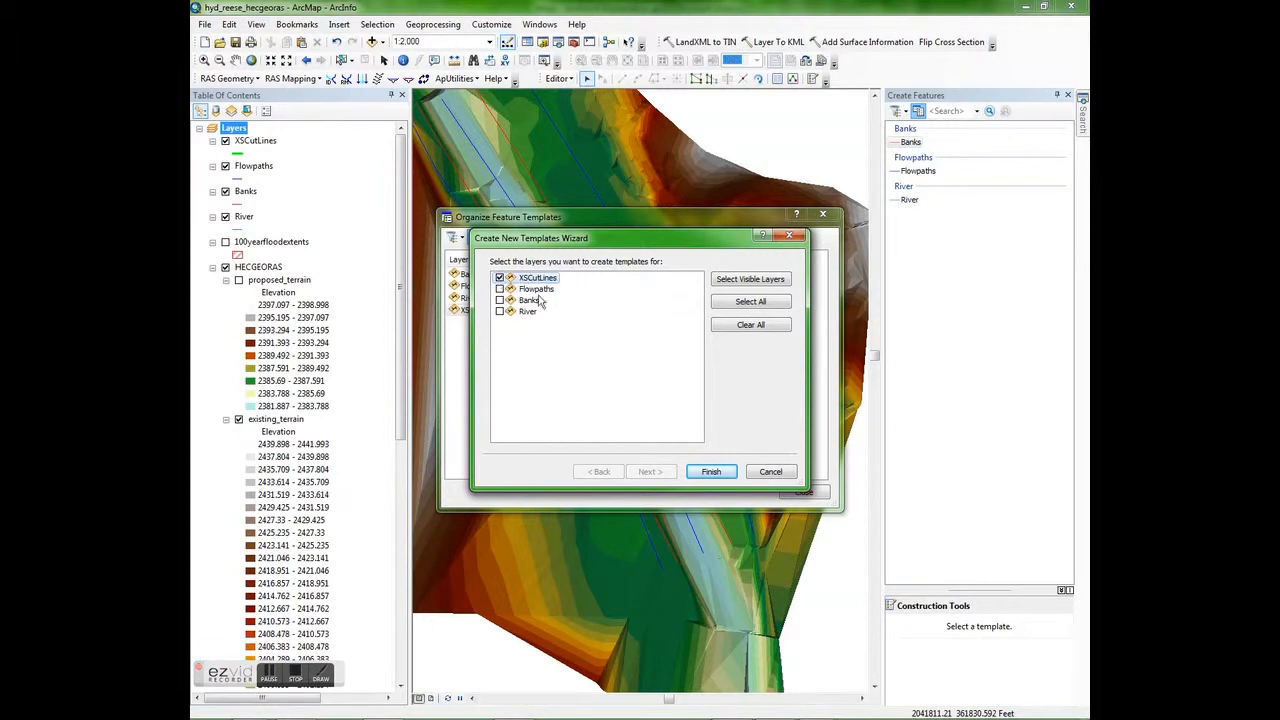
pyautogui.click(712, 472)
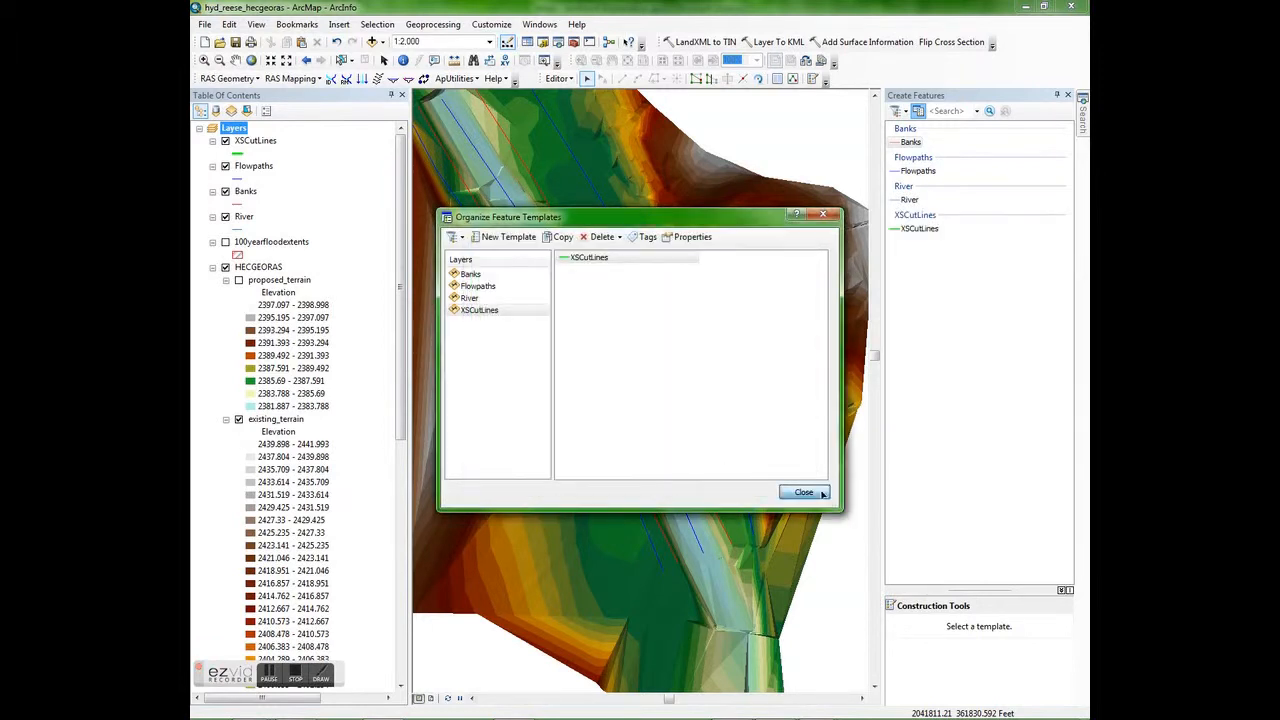
pyautogui.click(806, 492)
# Digitize a cross-section cut line from east to west across the river centerline's downstream end, extending over both banks and flow paths.
pyautogui.click(919, 229)
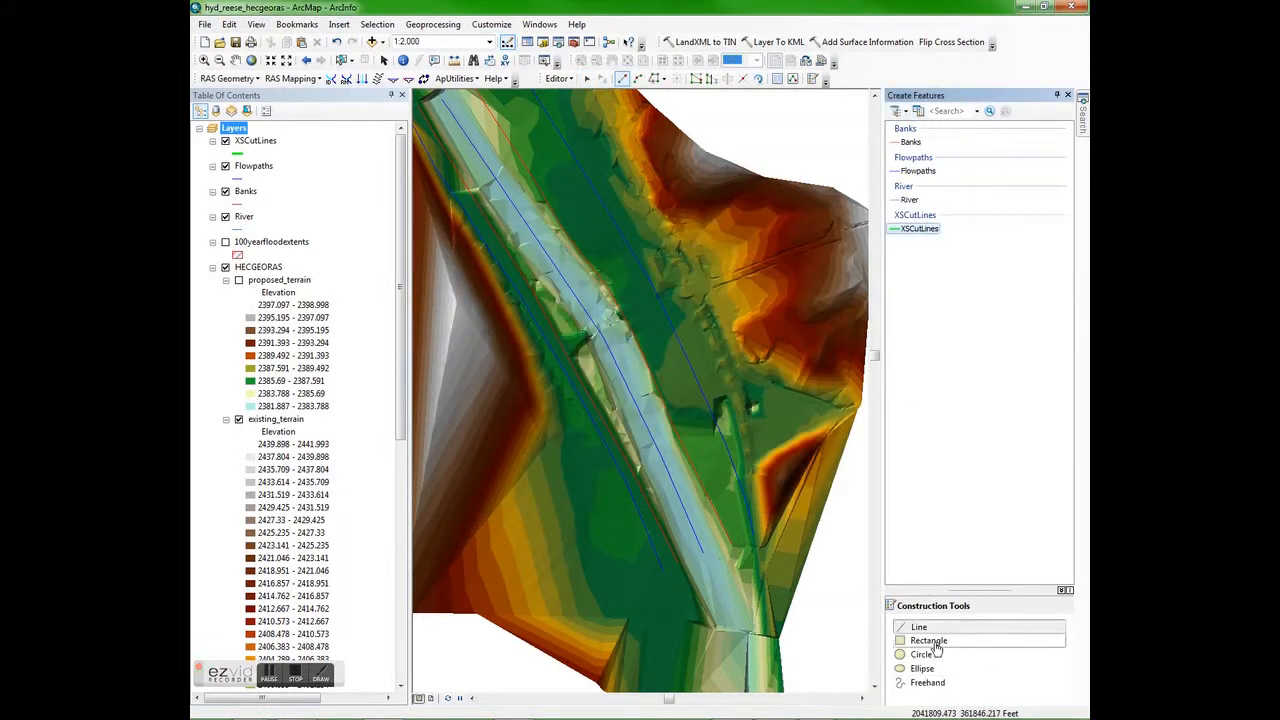
pyautogui.click(811, 508)
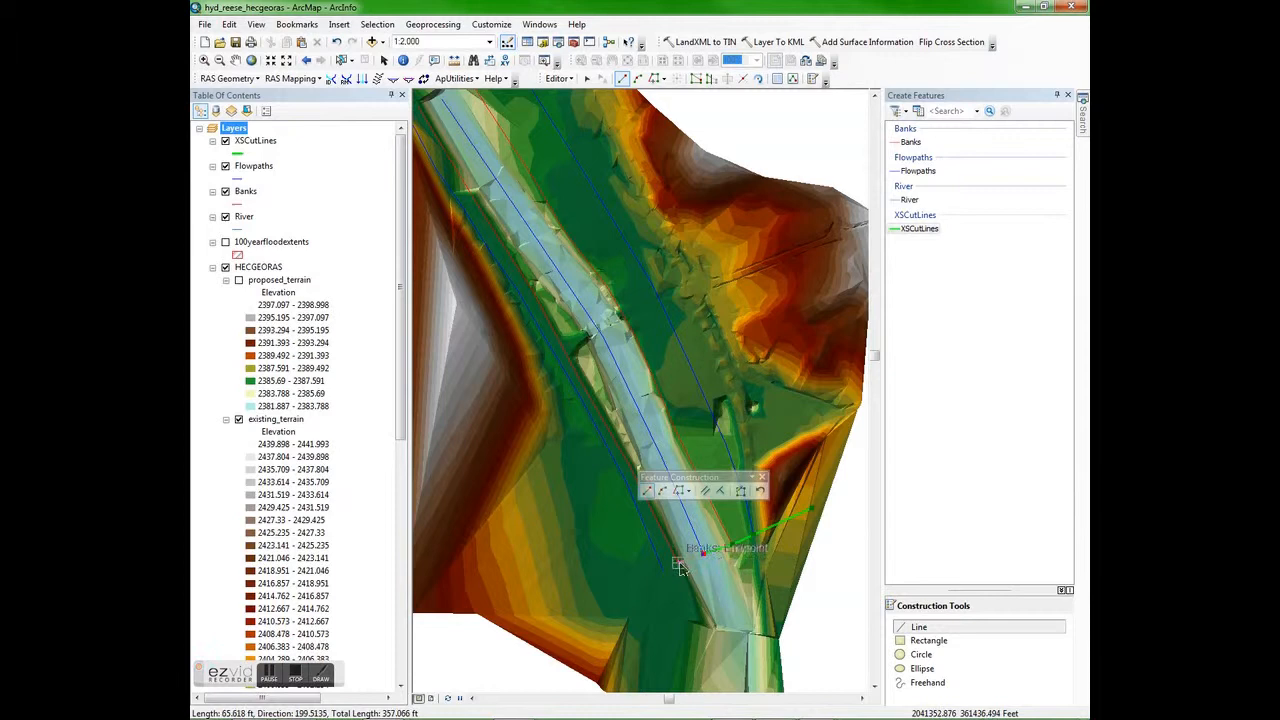
pyautogui.click(679, 566)
pyautogui.click(664, 570)
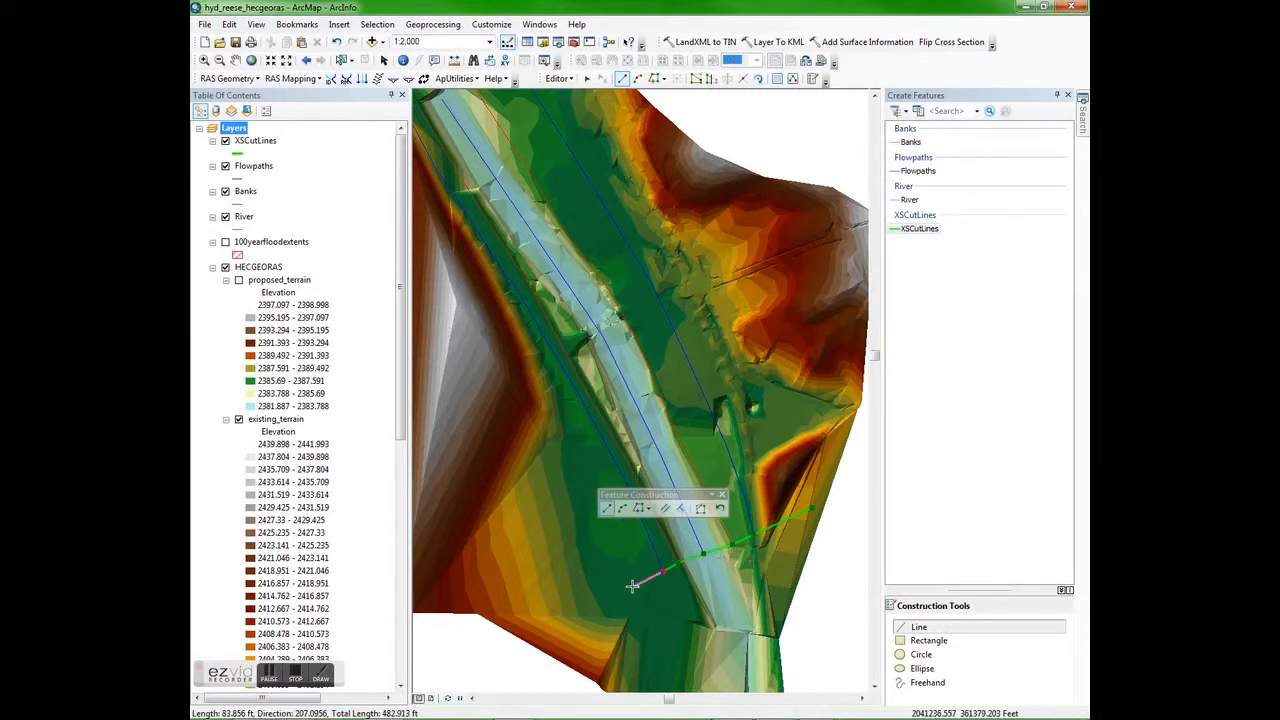
pyautogui.doubleClick(560, 609)
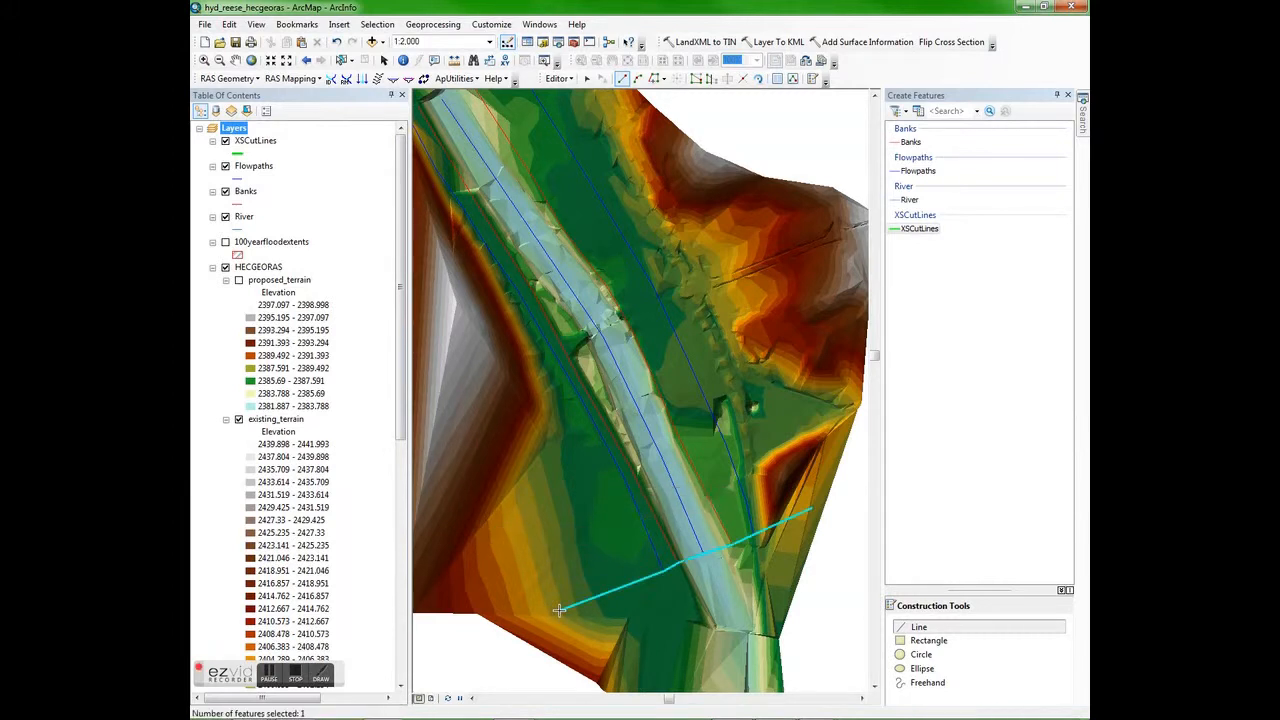
# Digitize two straight cross-section cut lines from east to west, spaced upstream of the downstream-end line, crossing the river, banks and flow paths.
pyautogui.click(808, 449)
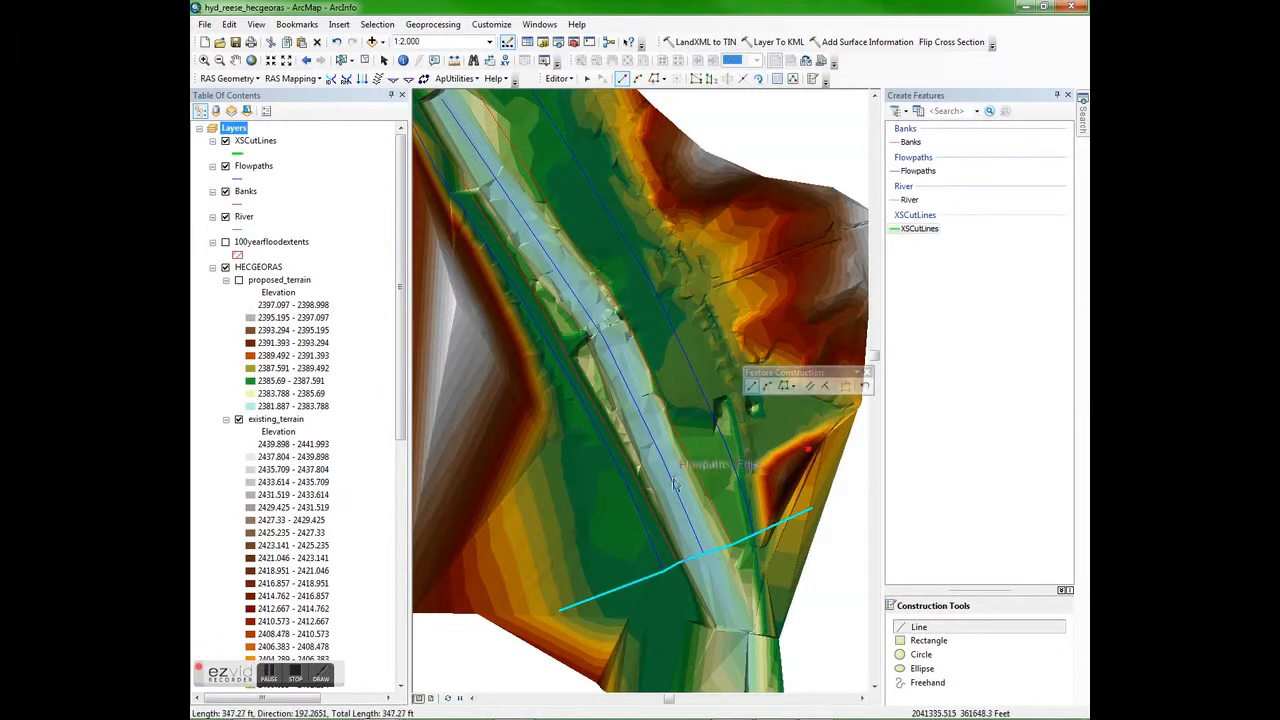
pyautogui.doubleClick(539, 540)
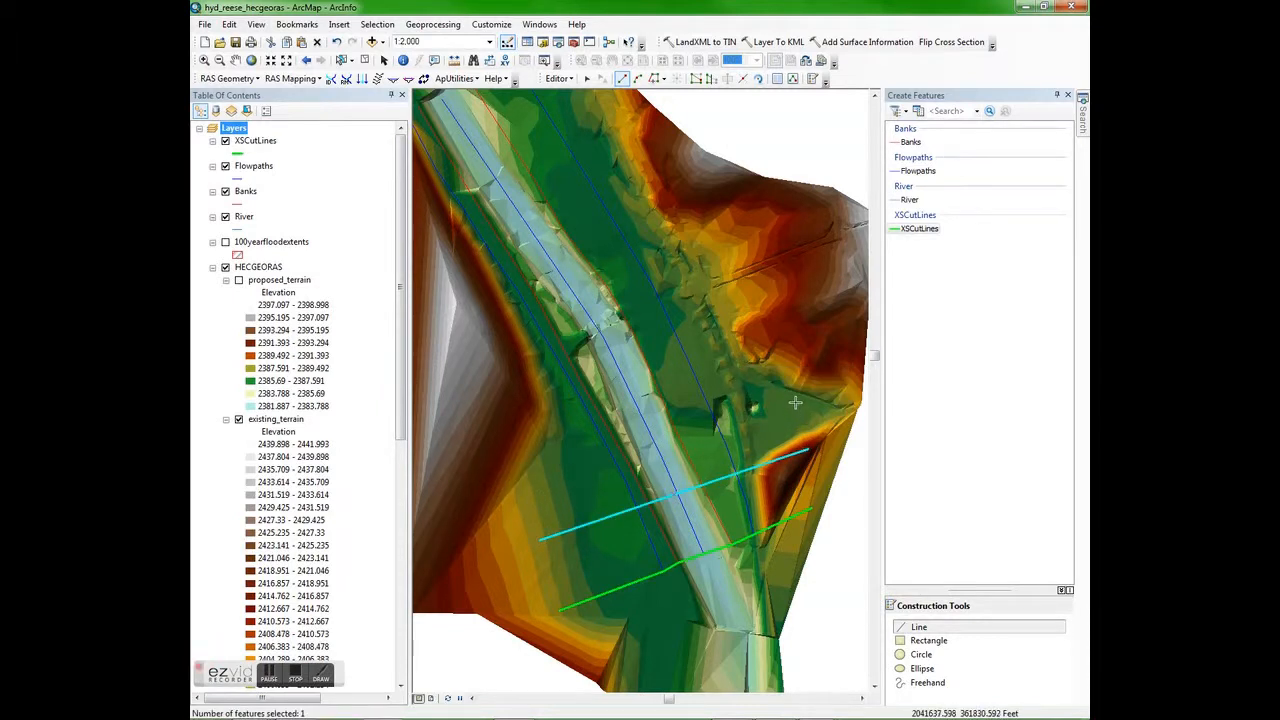
pyautogui.click(795, 402)
pyautogui.doubleClick(540, 488)
# Digitize the next cut line upstream, about 661 ft long from east to west, re-placing its west endpoint before finishing it.
pyautogui.click(773, 339)
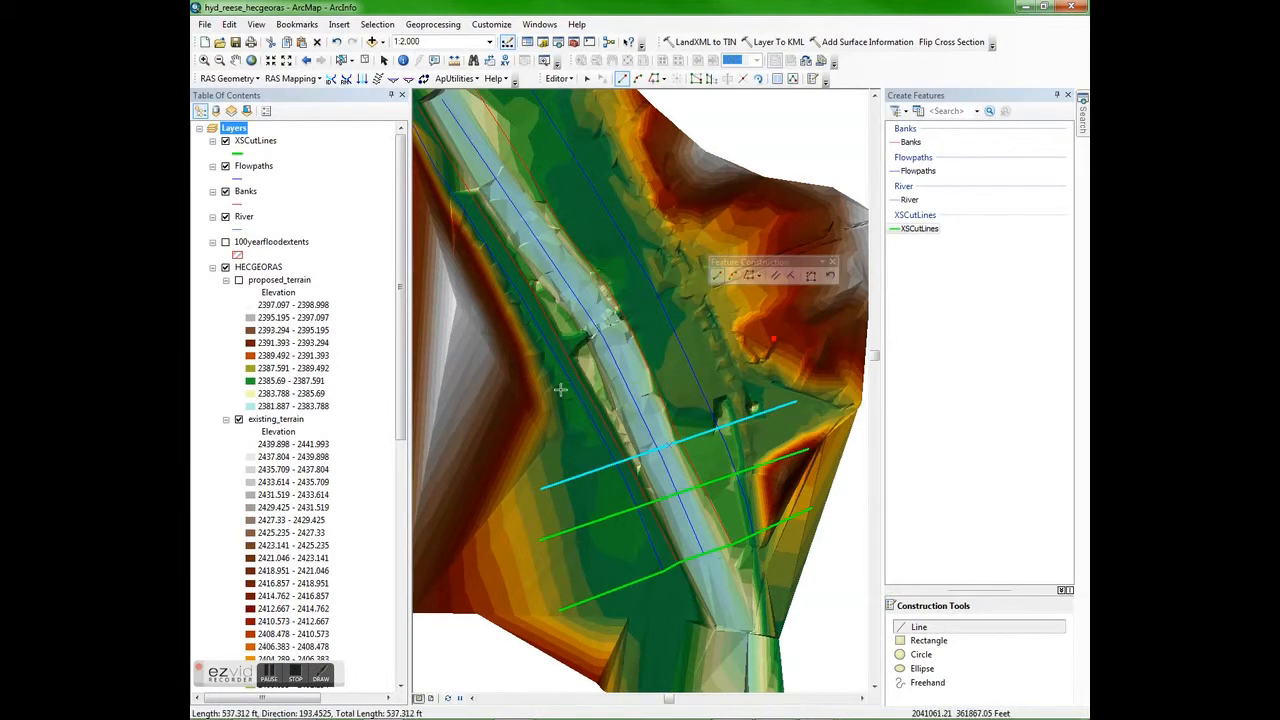
pyautogui.click(524, 426)
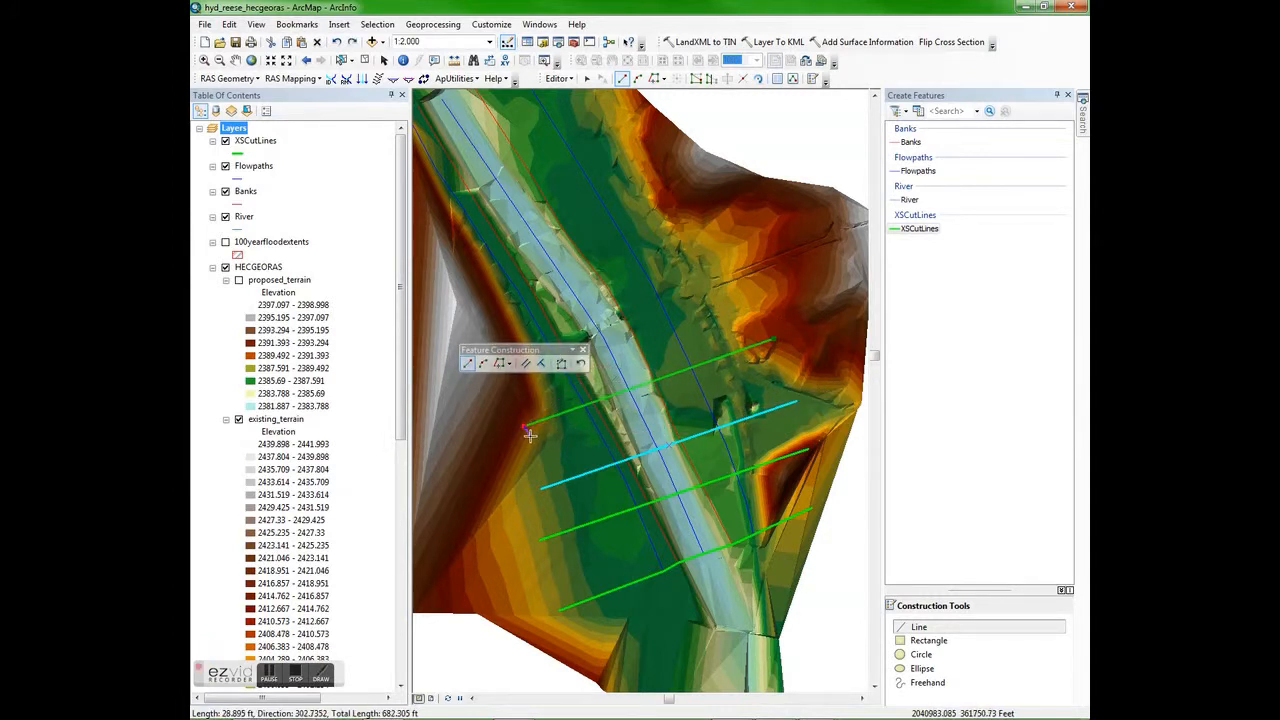
pyautogui.click(581, 363)
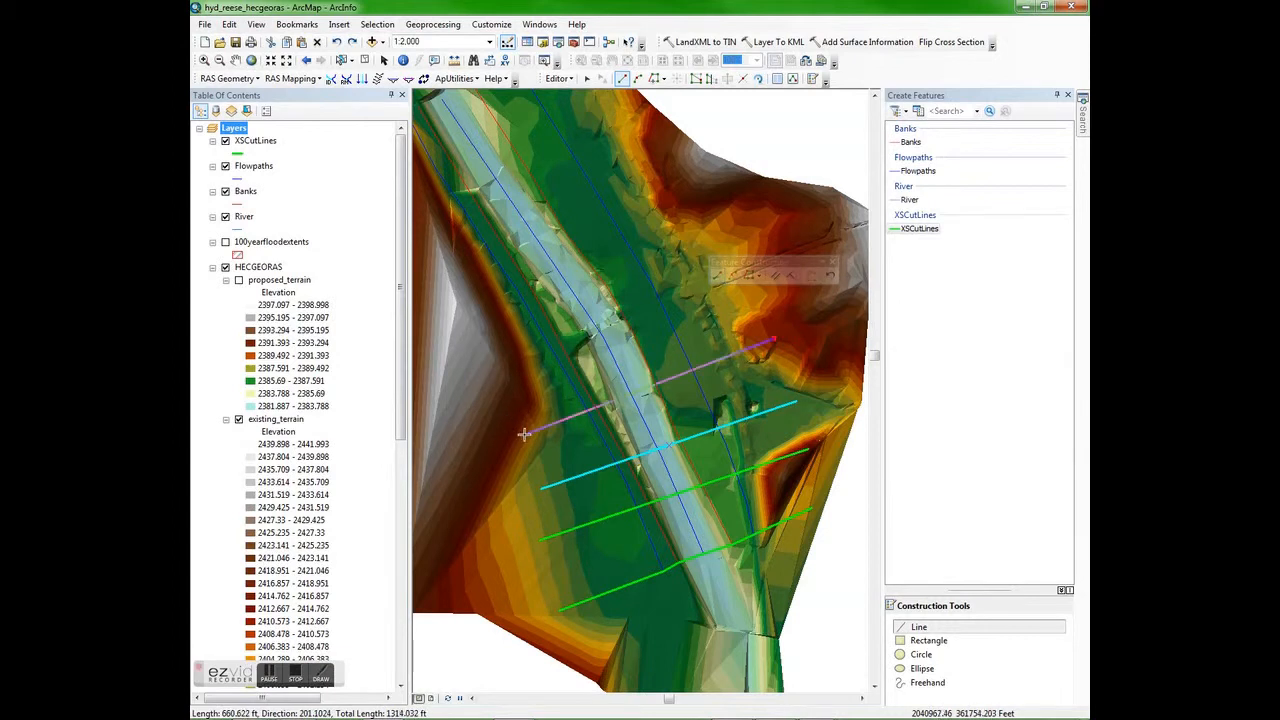
pyautogui.click(526, 433)
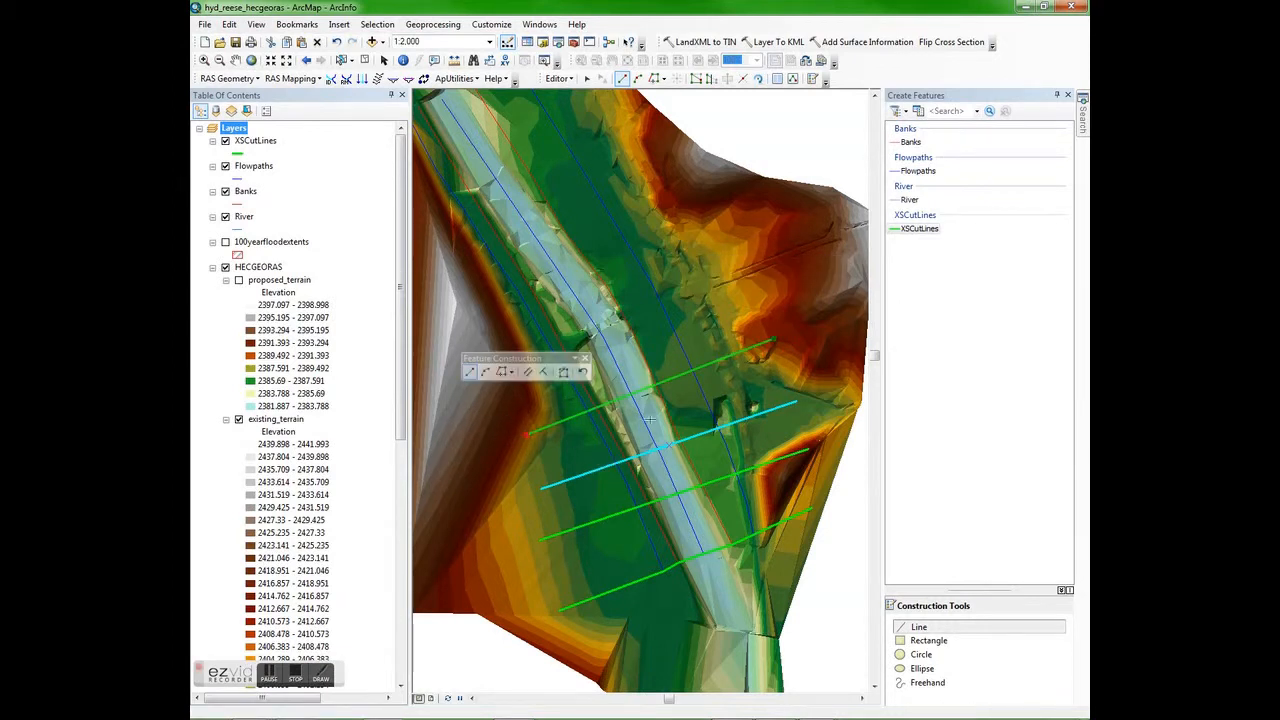
pyautogui.press('F2')
# Digitize two closely spaced cut lines just downstream of the river bend, re-placing the upper line's west endpoint to make it about 669 ft long.
pyautogui.click(779, 293)
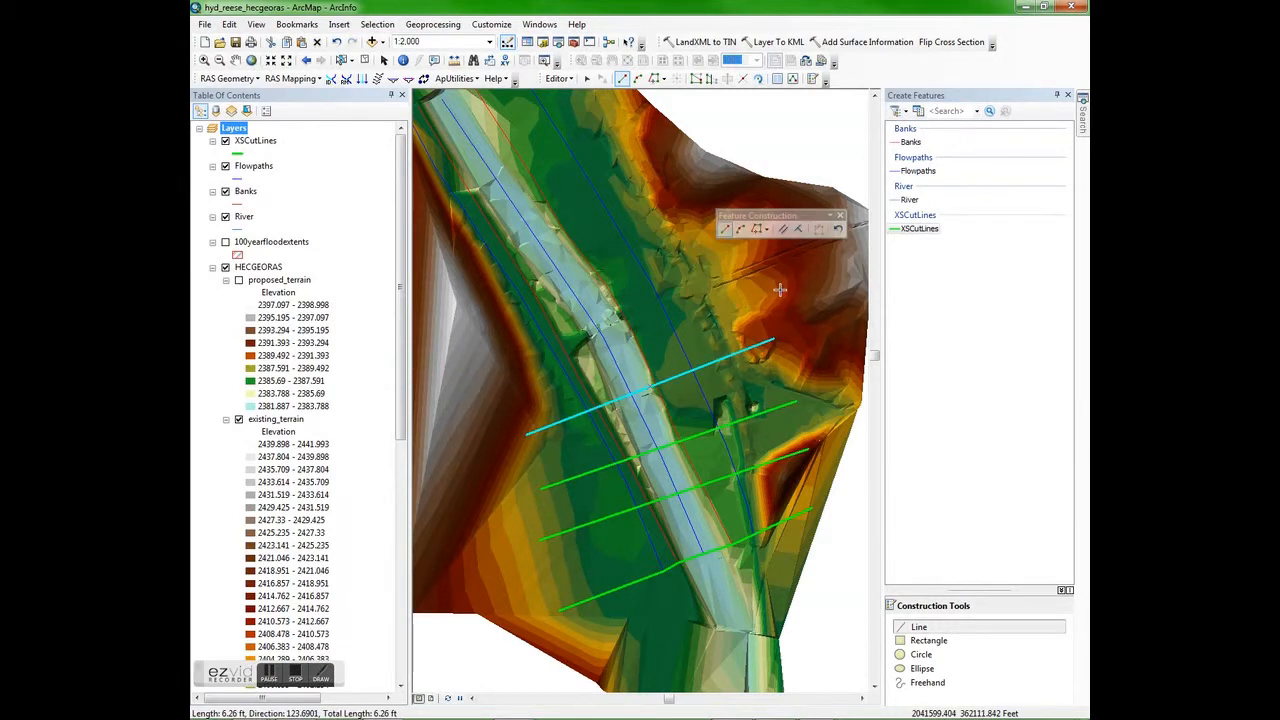
pyautogui.doubleClick(523, 399)
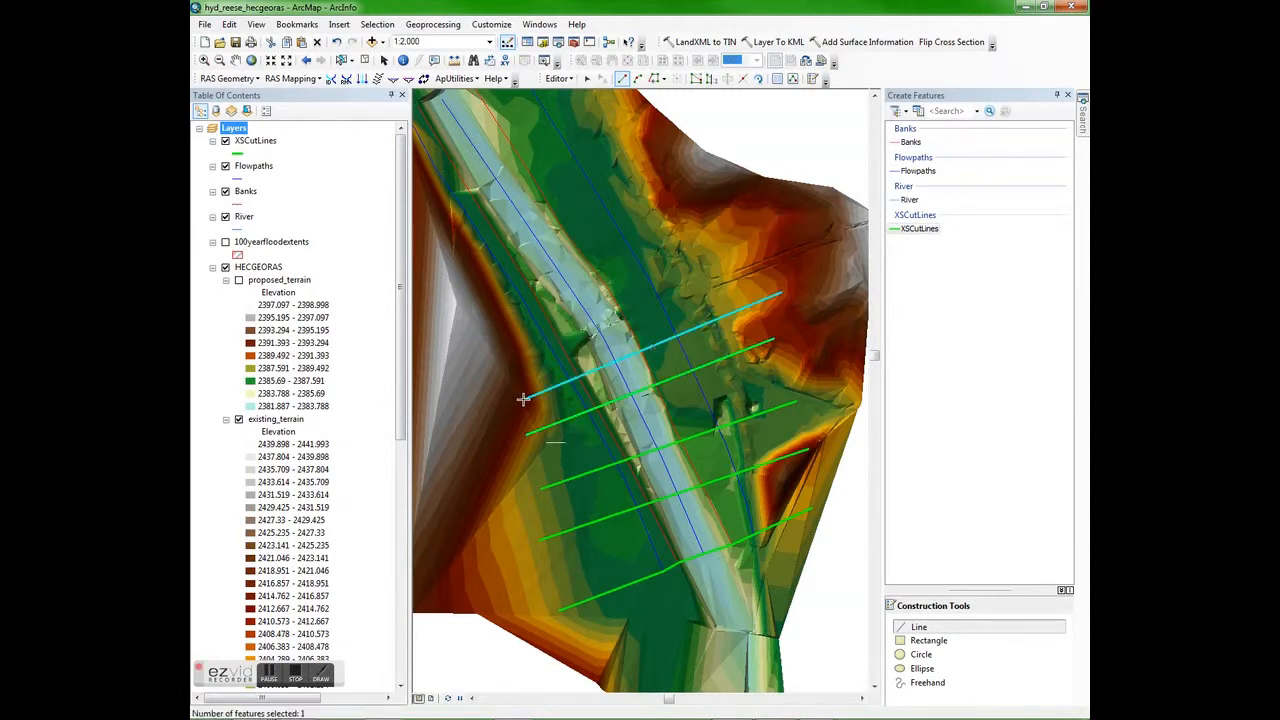
pyautogui.click(771, 273)
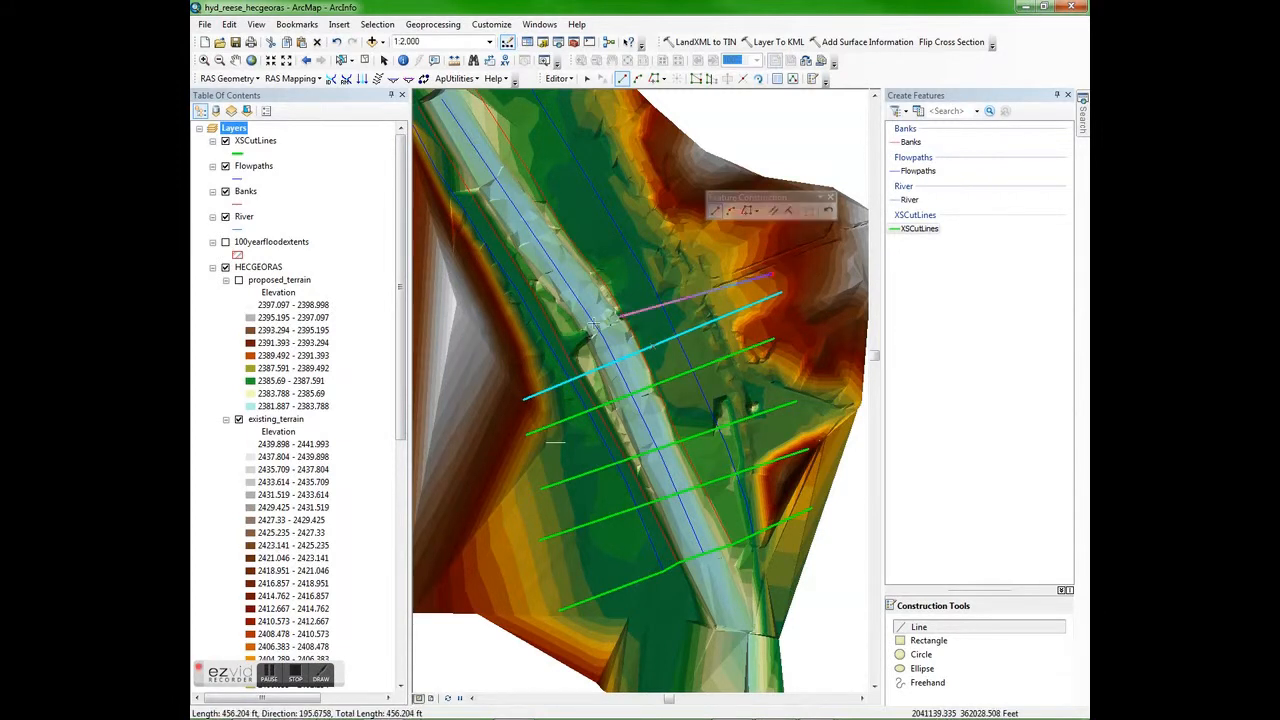
pyautogui.click(525, 378)
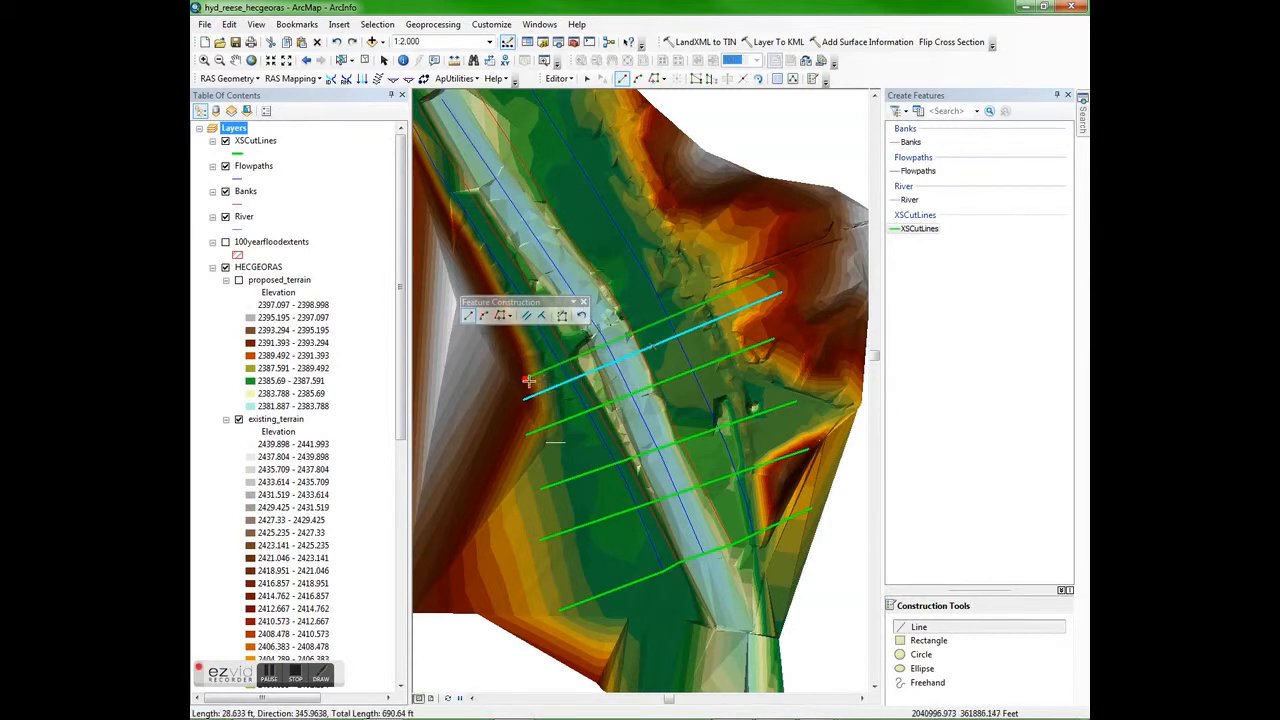
pyautogui.click(581, 316)
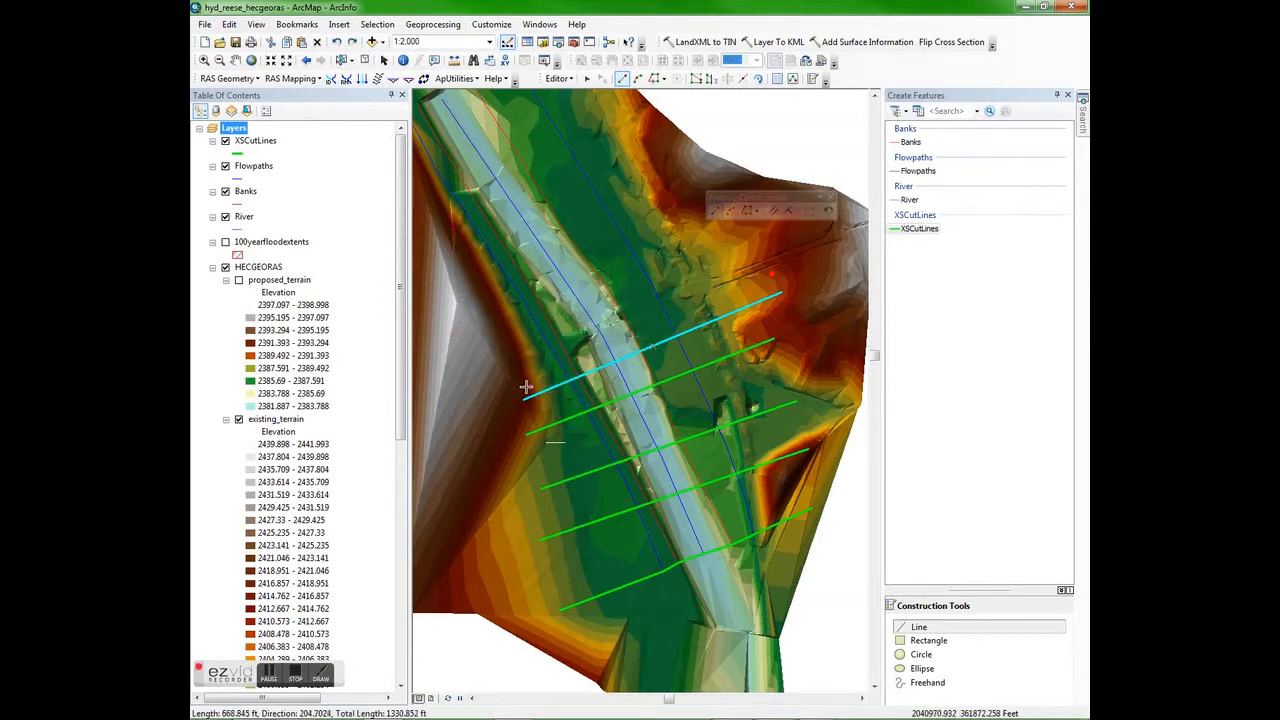
pyautogui.doubleClick(525, 386)
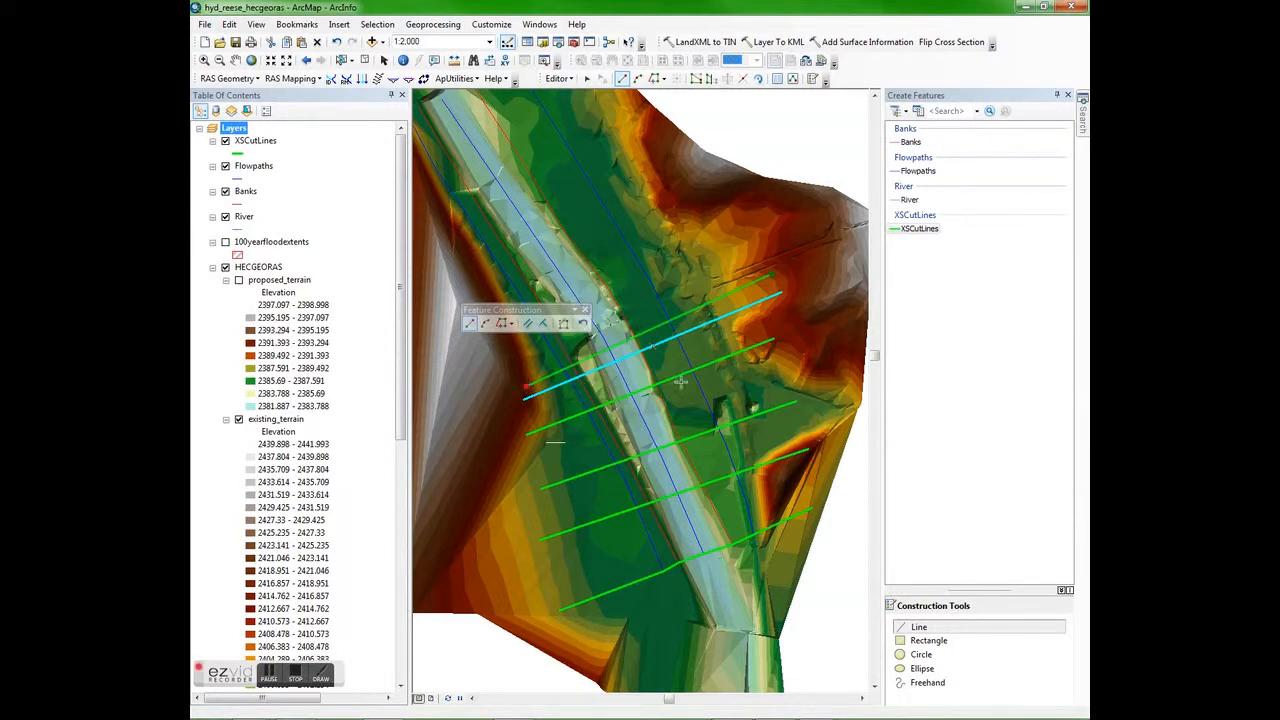
# Digitize four more cut lines from east to west upstream of the river bend, keeping each roughly perpendicular to the river centerline.
pyautogui.click(744, 220)
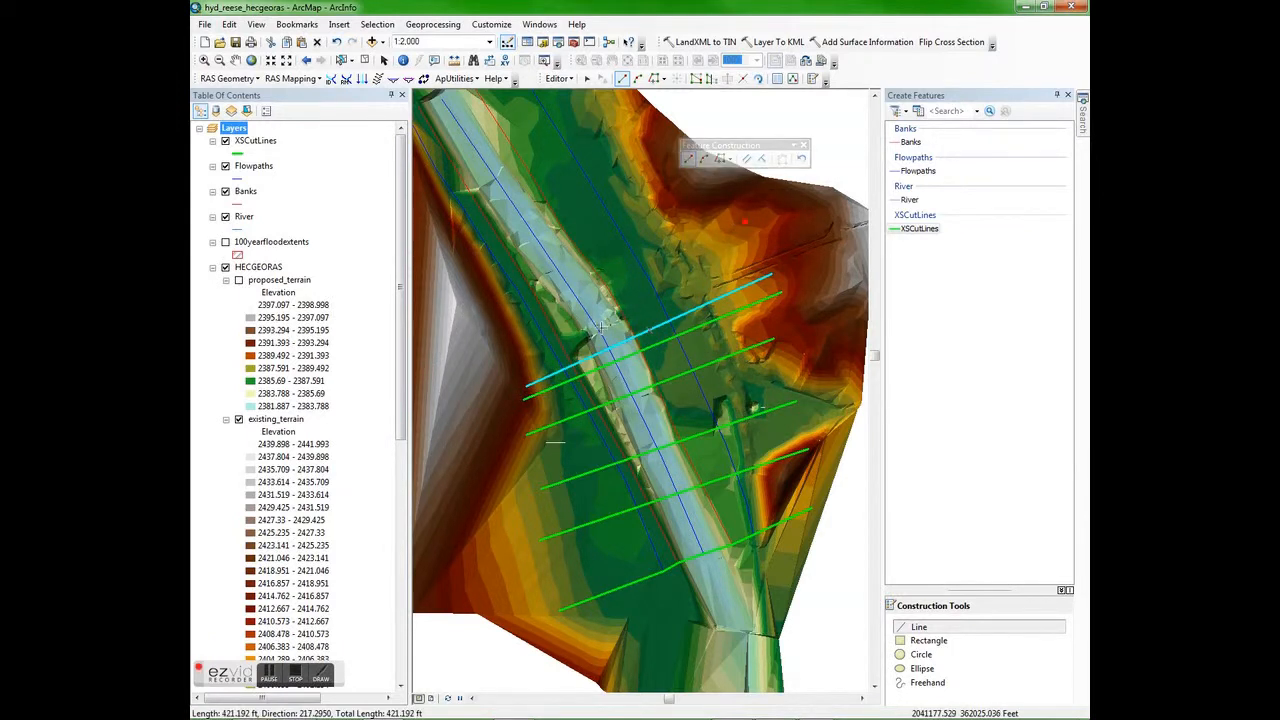
pyautogui.doubleClick(517, 342)
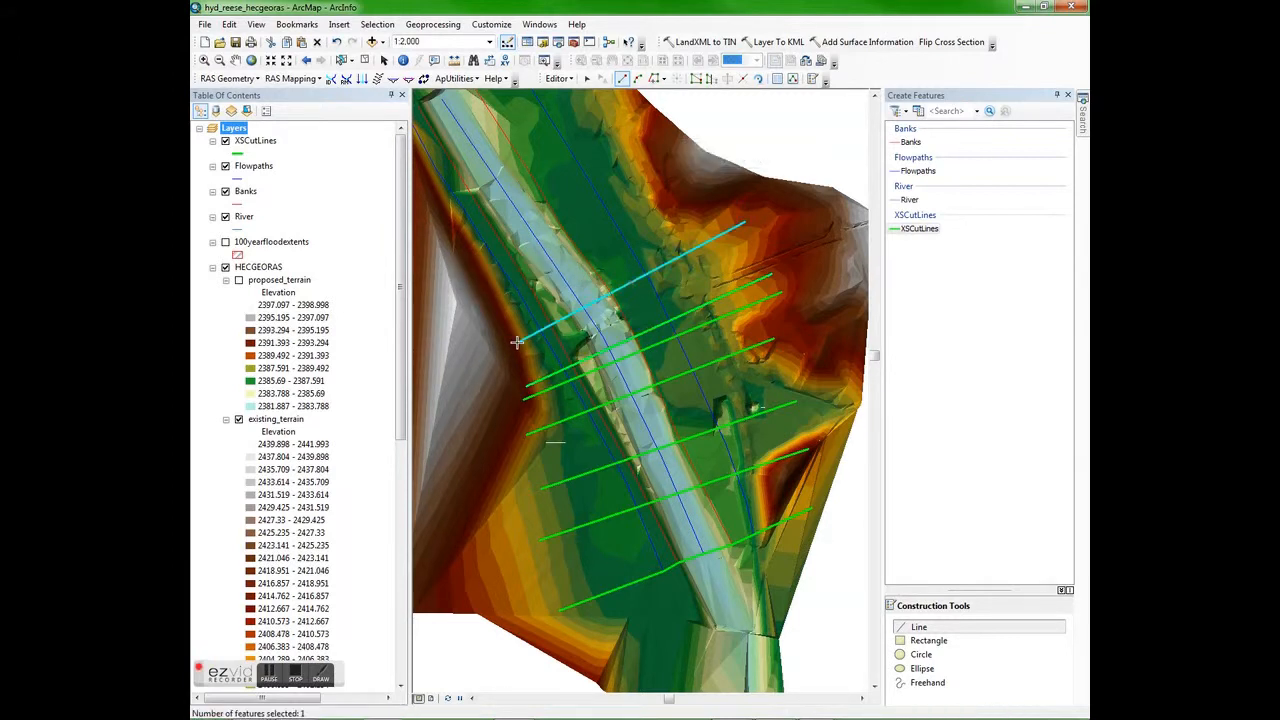
pyautogui.click(699, 187)
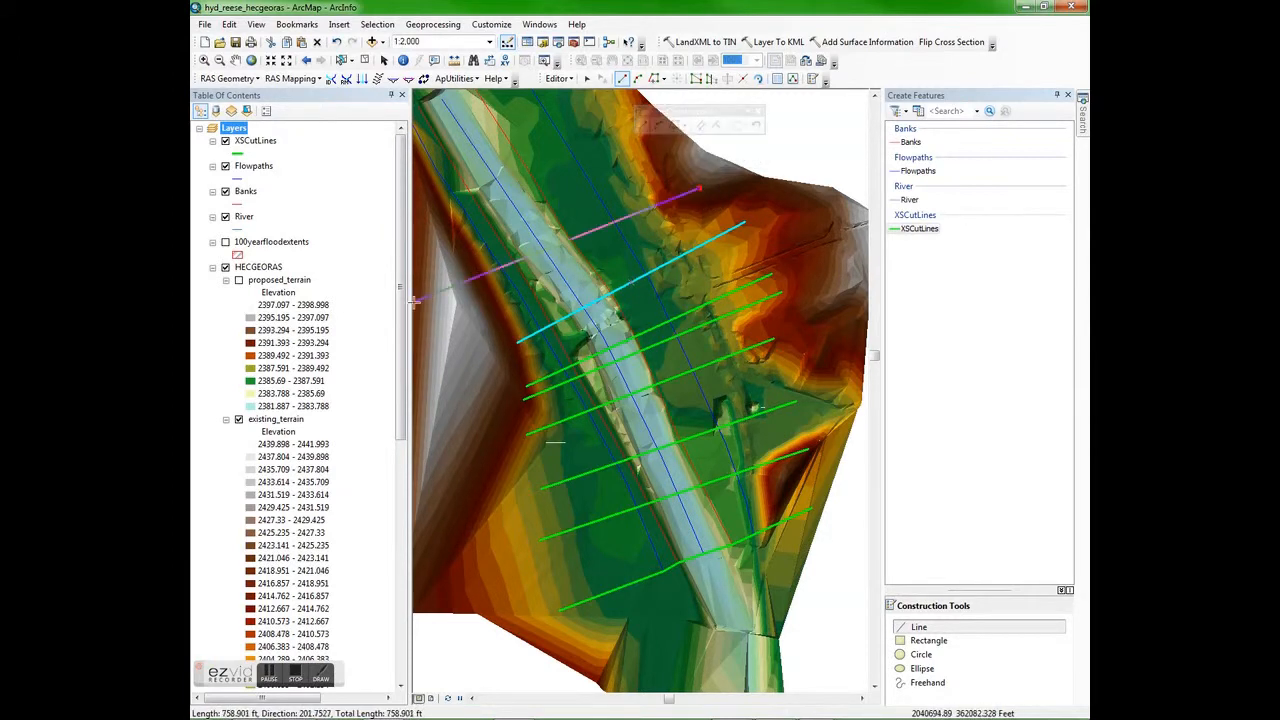
pyautogui.doubleClick(498, 303)
pyautogui.click(664, 173)
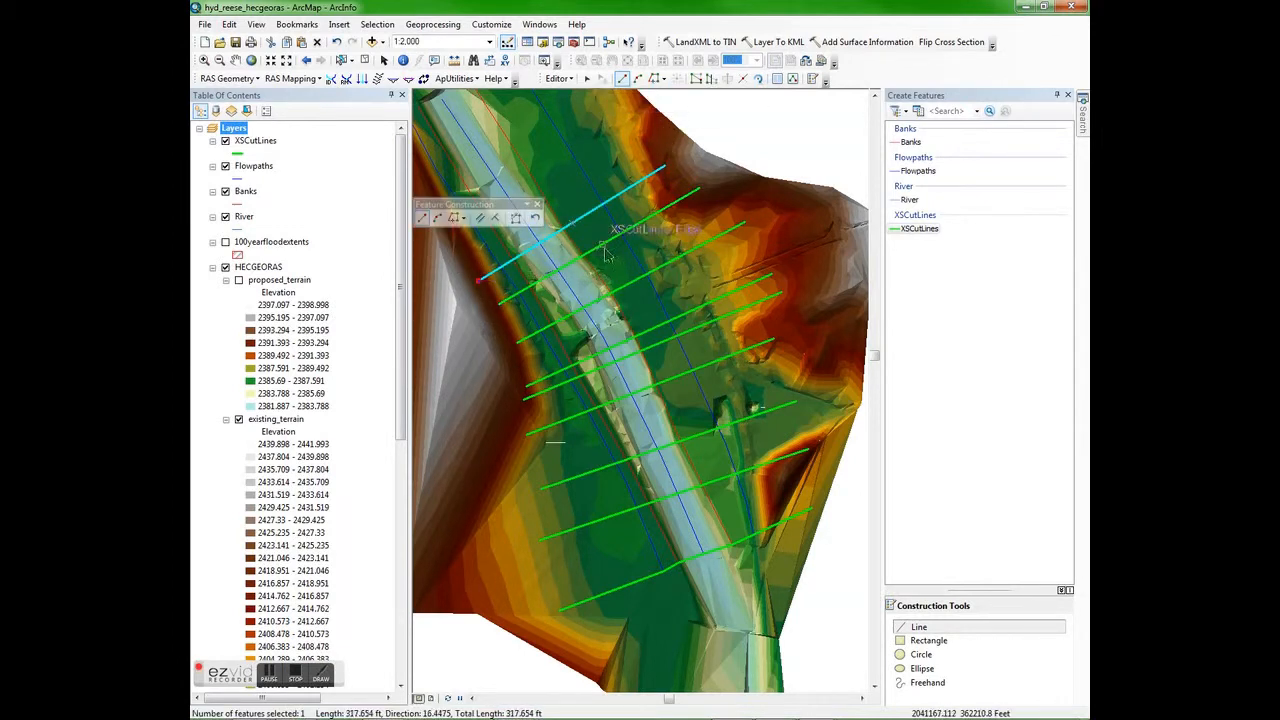
pyautogui.doubleClick(481, 283)
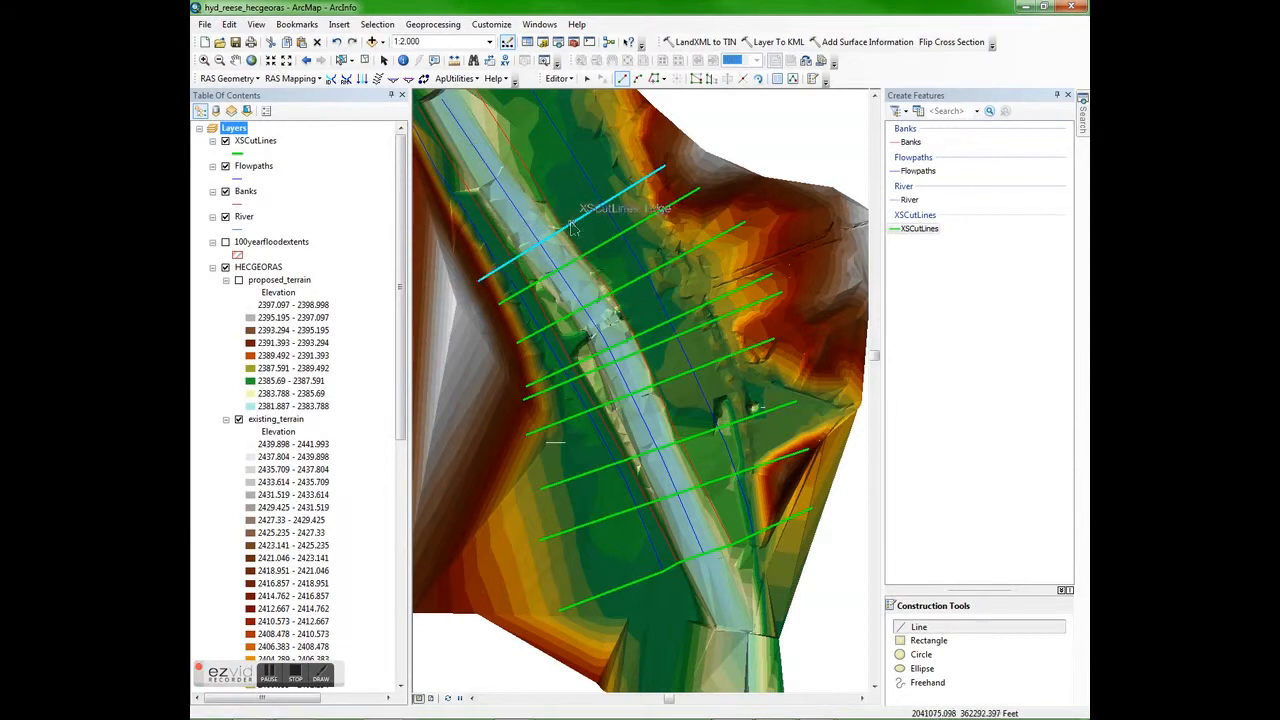
pyautogui.click(642, 143)
pyautogui.doubleClick(465, 255)
# Digitize three more evenly spaced cut lines from east to west along the upper reach, stopping just below the centerline's upstream end.
pyautogui.moveTo(548, 163); pyautogui.dragTo(644, 317)
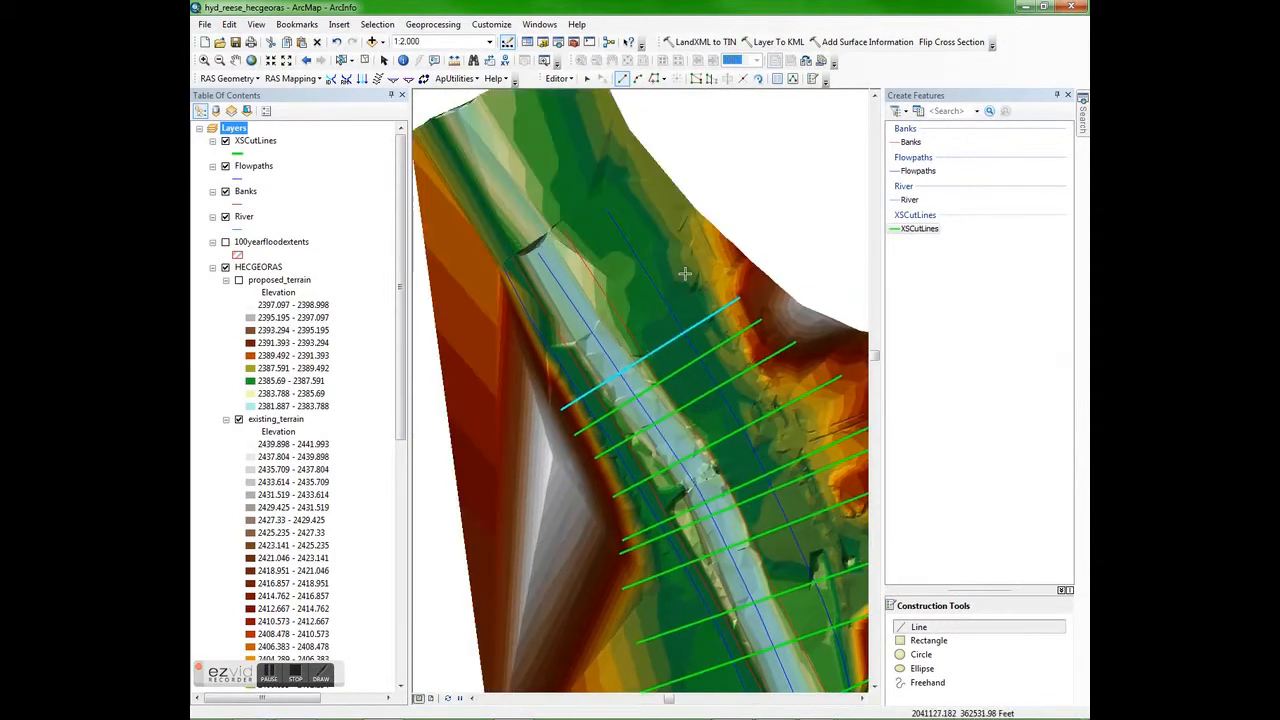
pyautogui.click(718, 268)
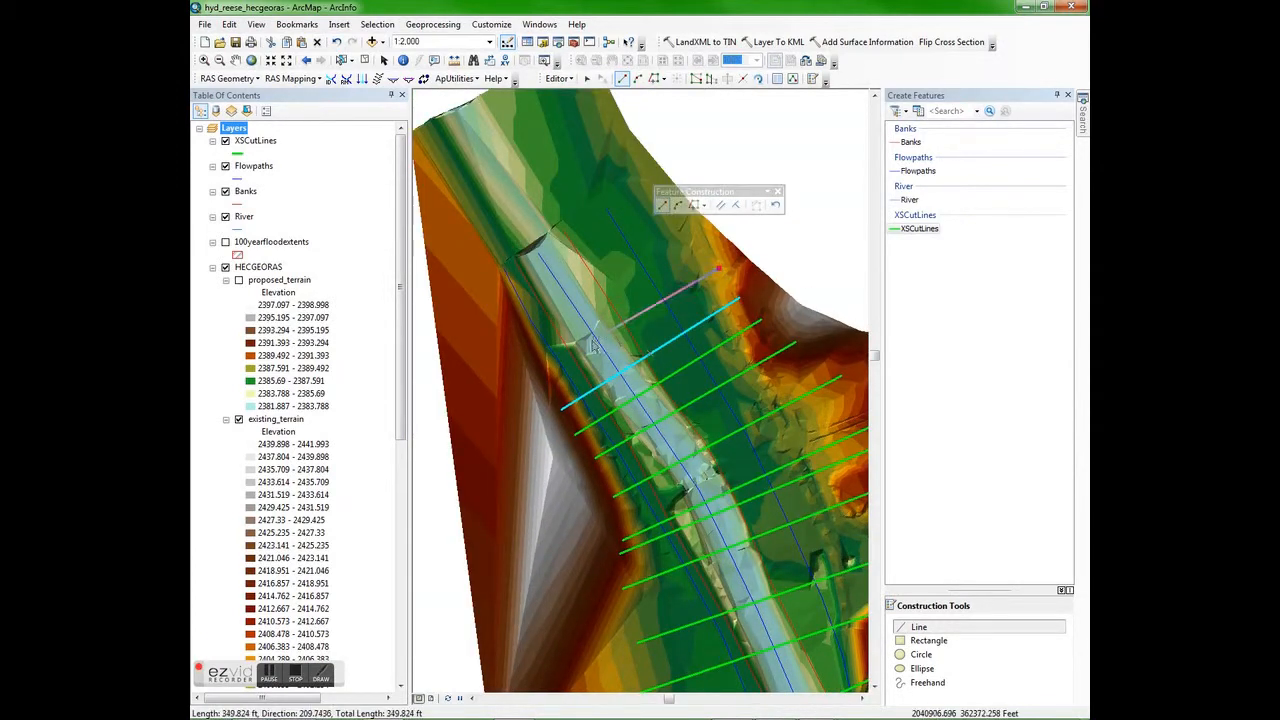
pyautogui.doubleClick(546, 374)
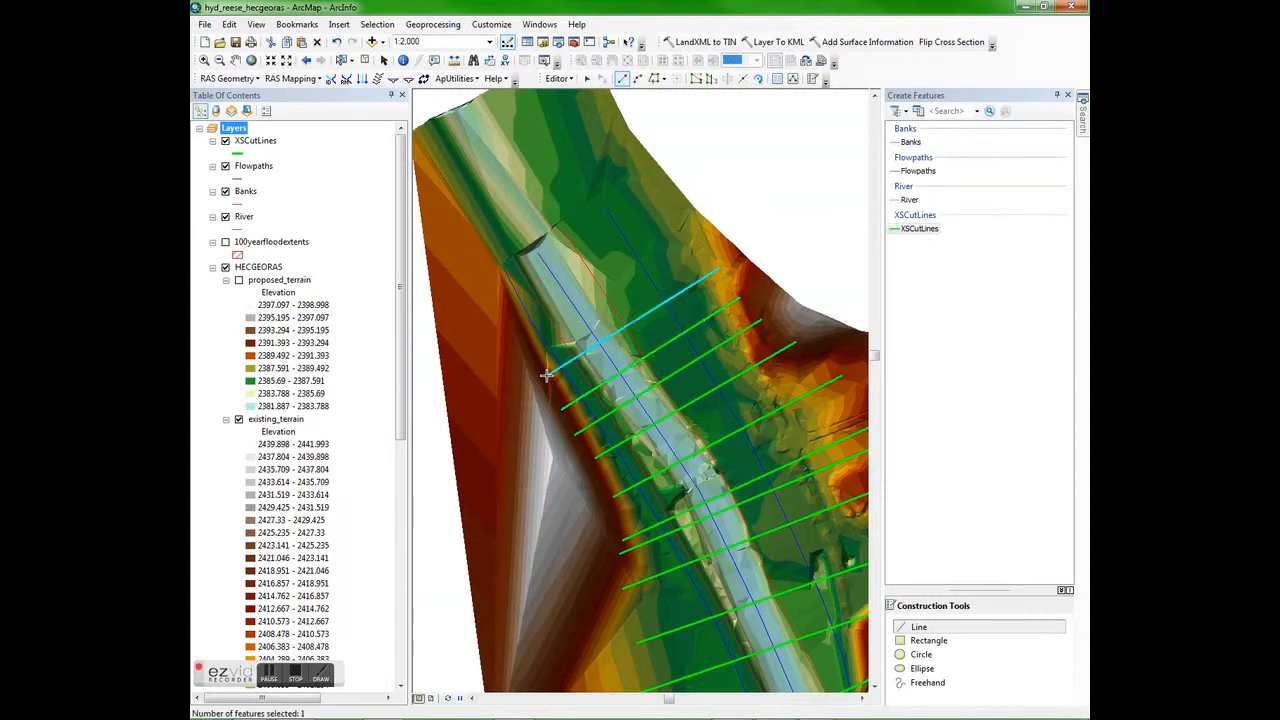
pyautogui.click(694, 236)
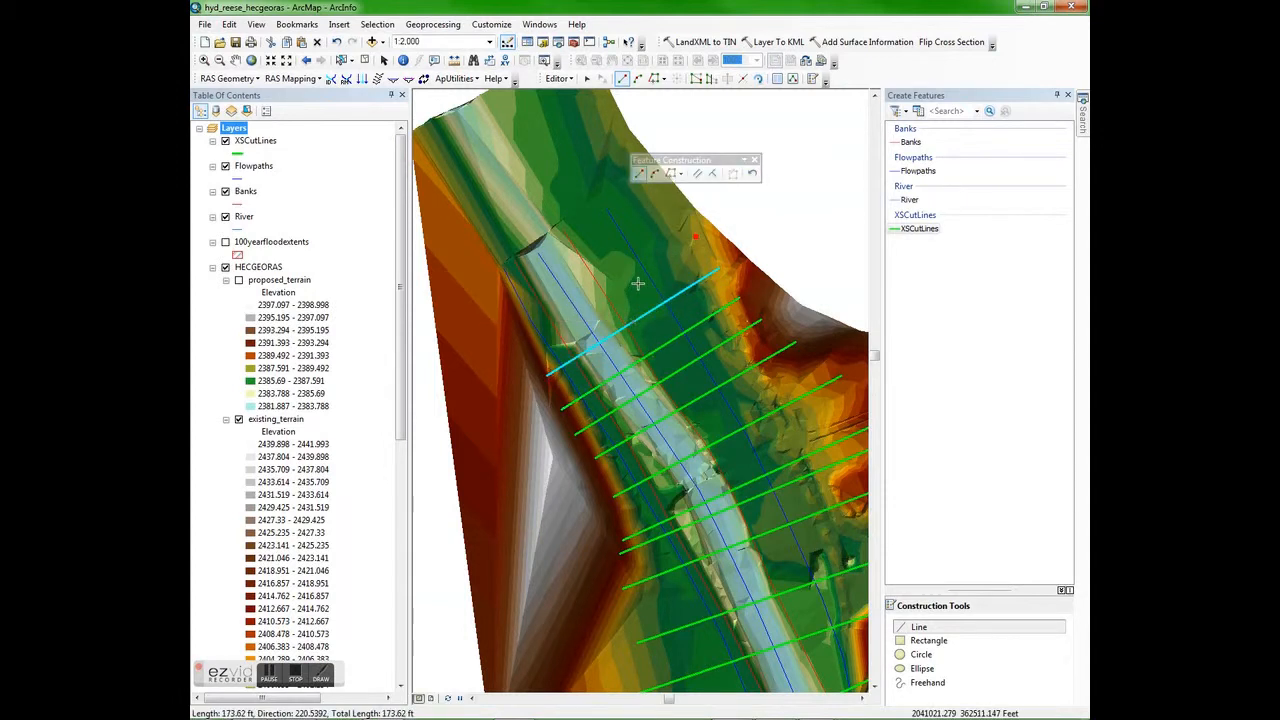
pyautogui.doubleClick(530, 336)
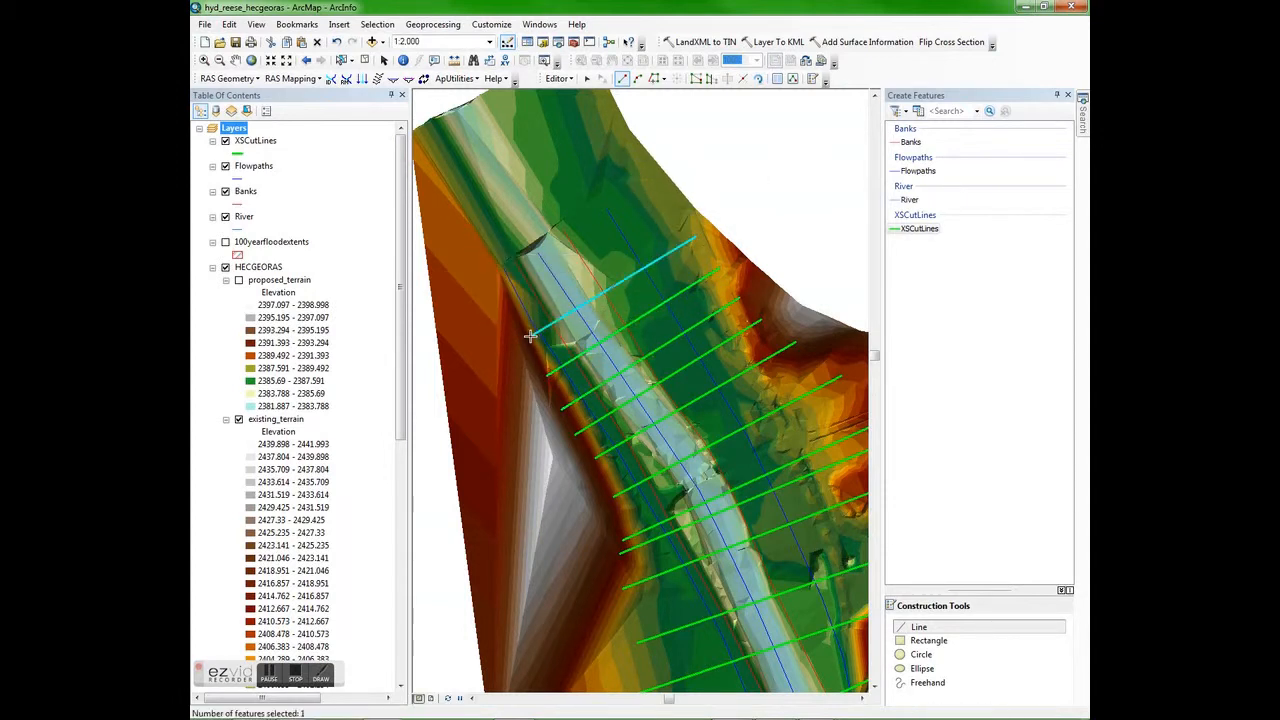
pyautogui.click(668, 208)
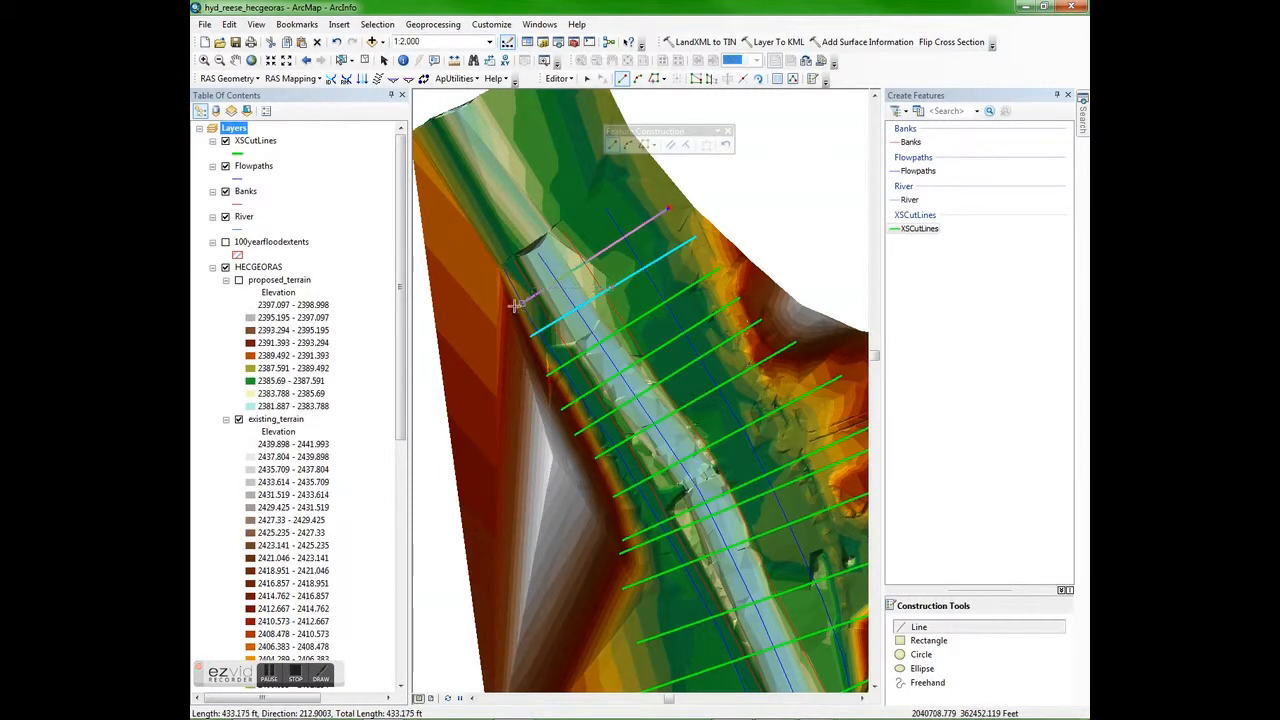
pyautogui.doubleClick(509, 307)
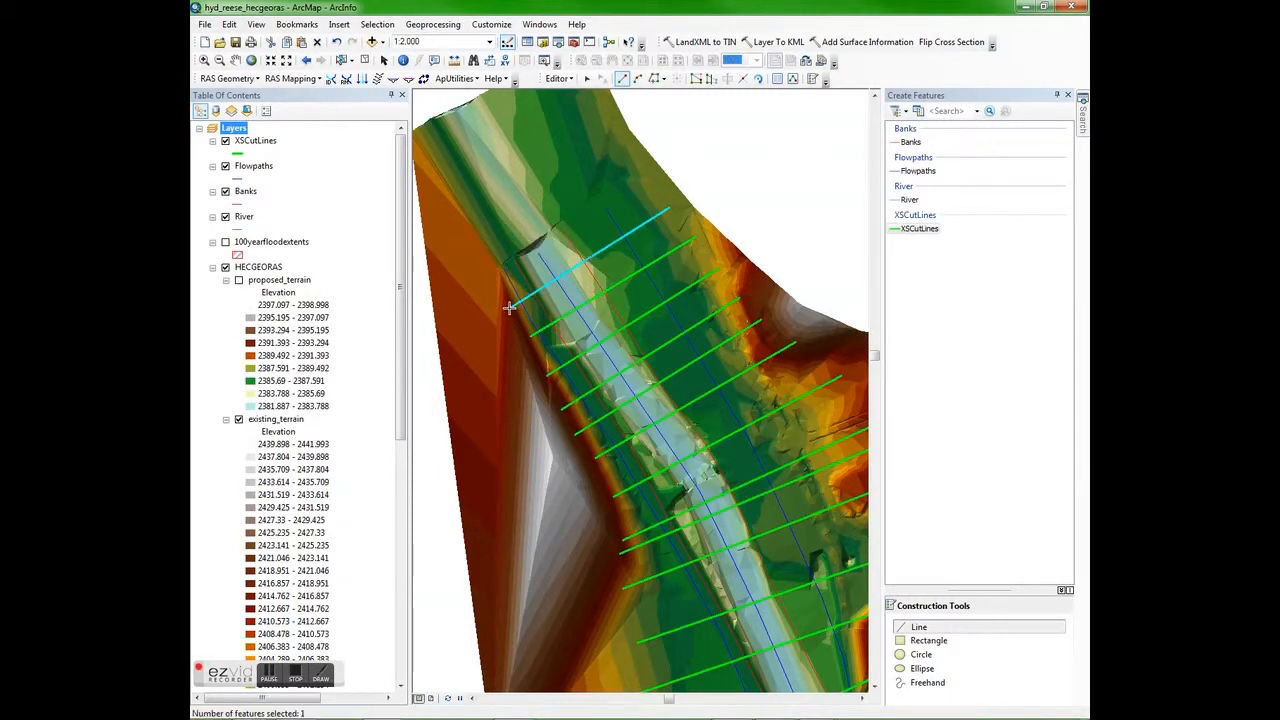
# Digitize a bent cut line from east to west through the river centerline's upstream end, extending across both banks and flow paths.
pyautogui.click(649, 181)
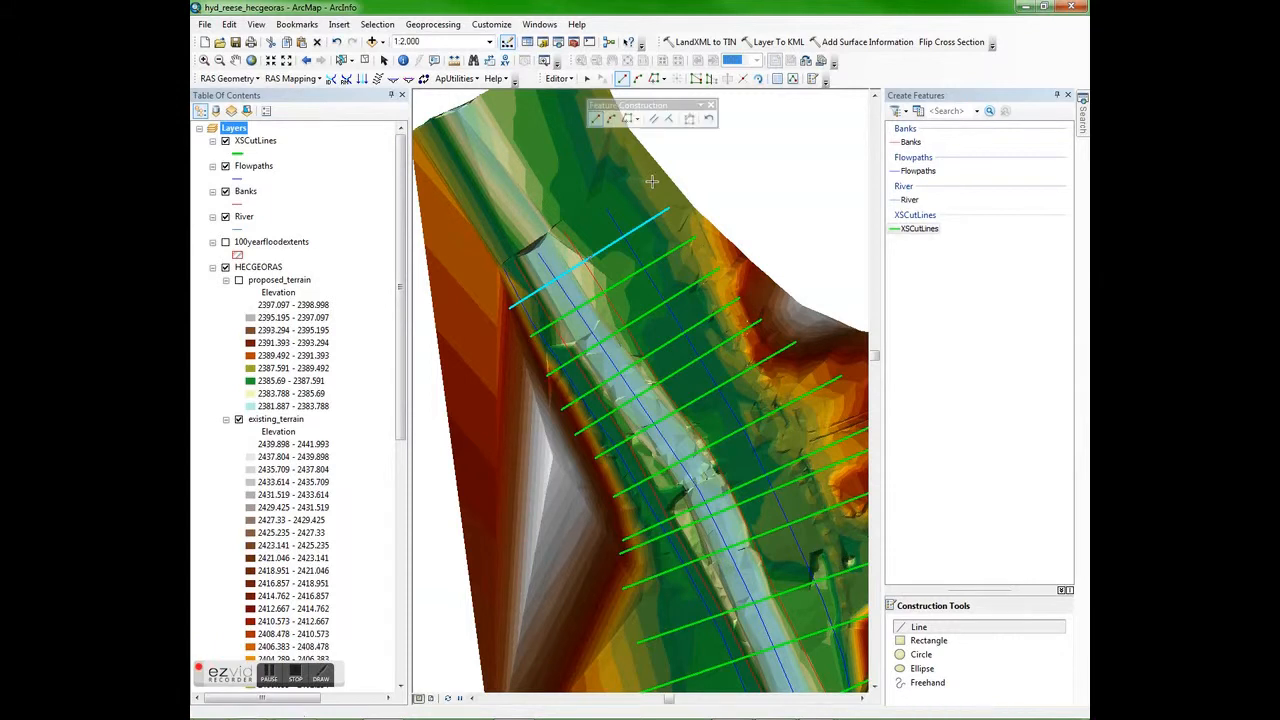
pyautogui.click(565, 231)
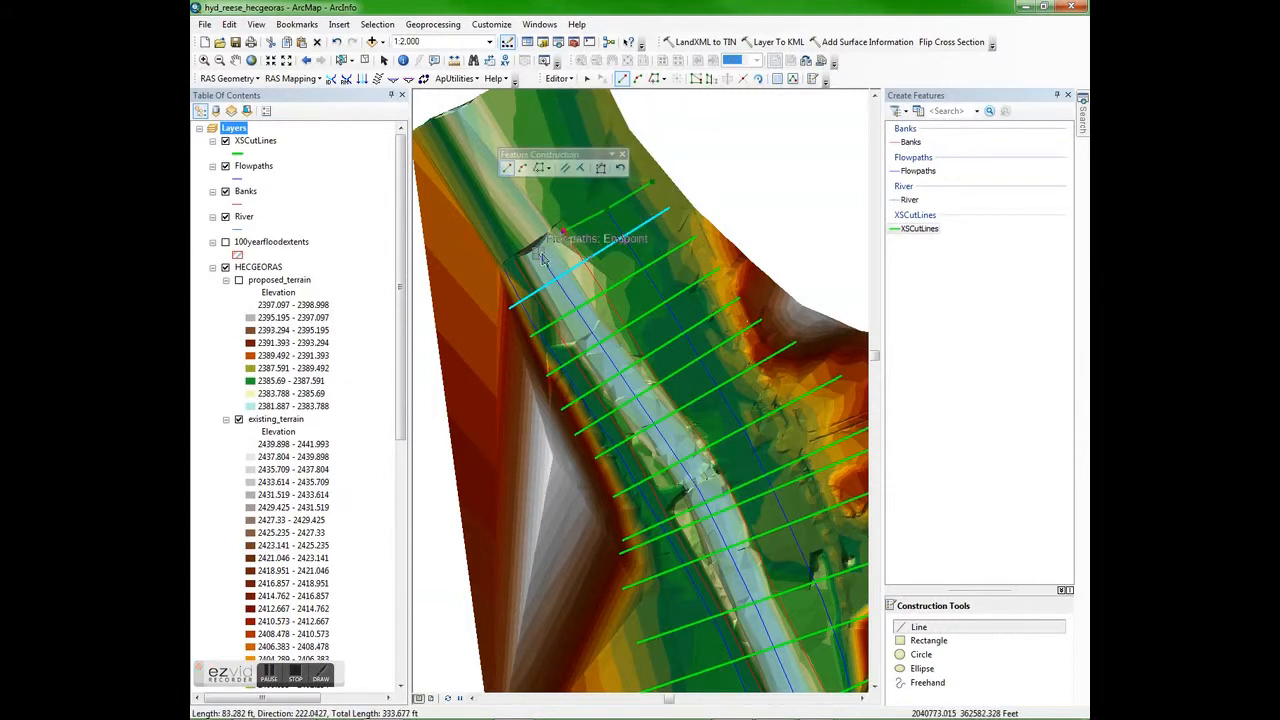
pyautogui.click(538, 253)
pyautogui.click(516, 264)
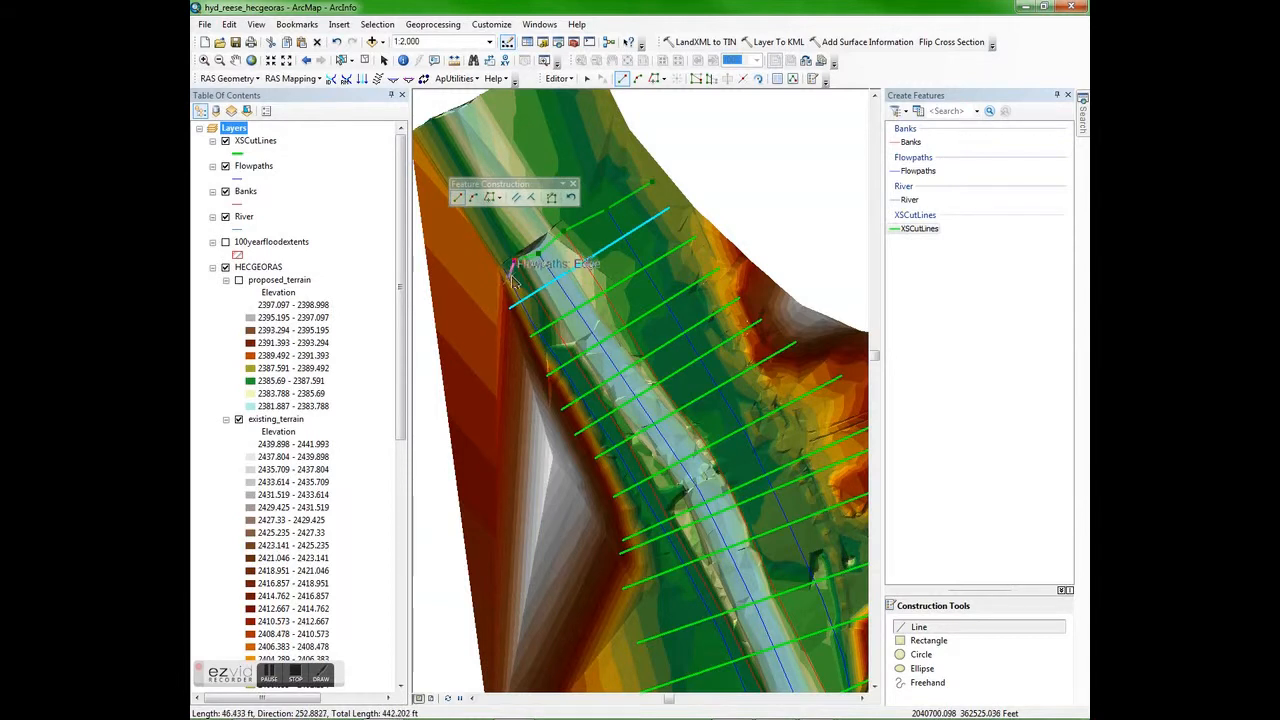
pyautogui.click(505, 270)
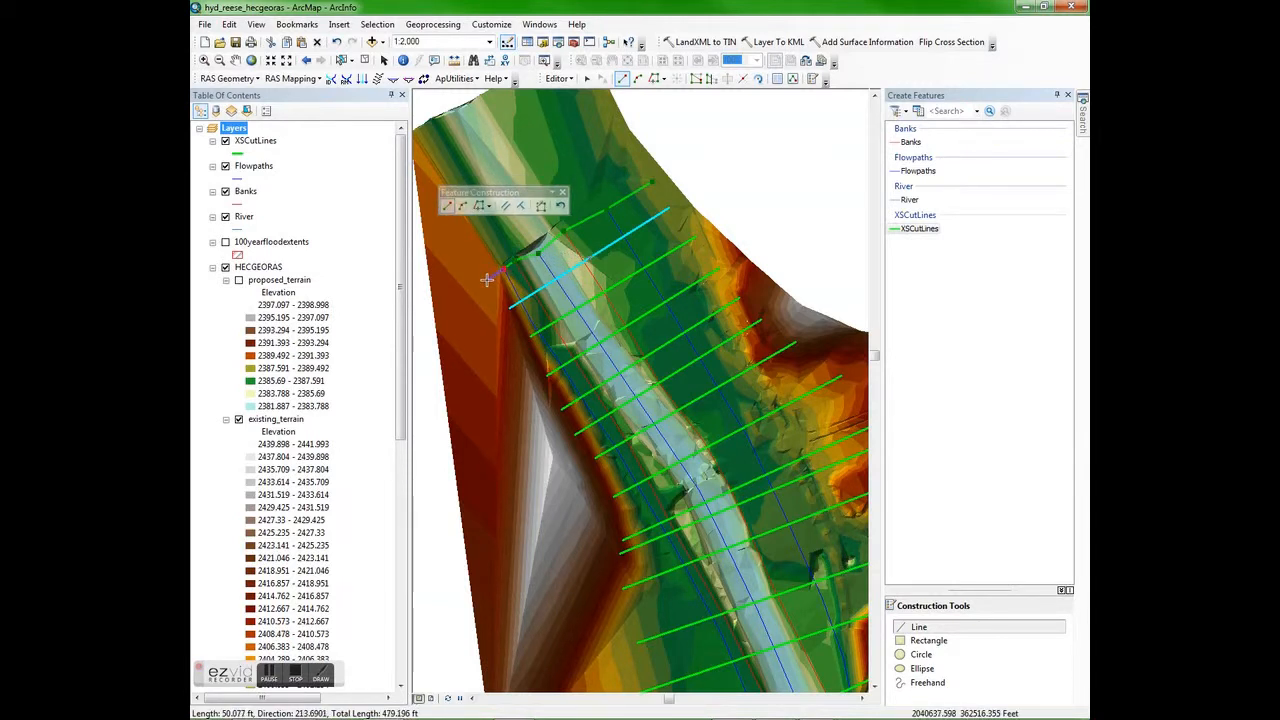
pyautogui.doubleClick(487, 280)
# Save the edits made to the XSCutLines layer.
pyautogui.moveTo(699, 424); pyautogui.dragTo(697, 380)
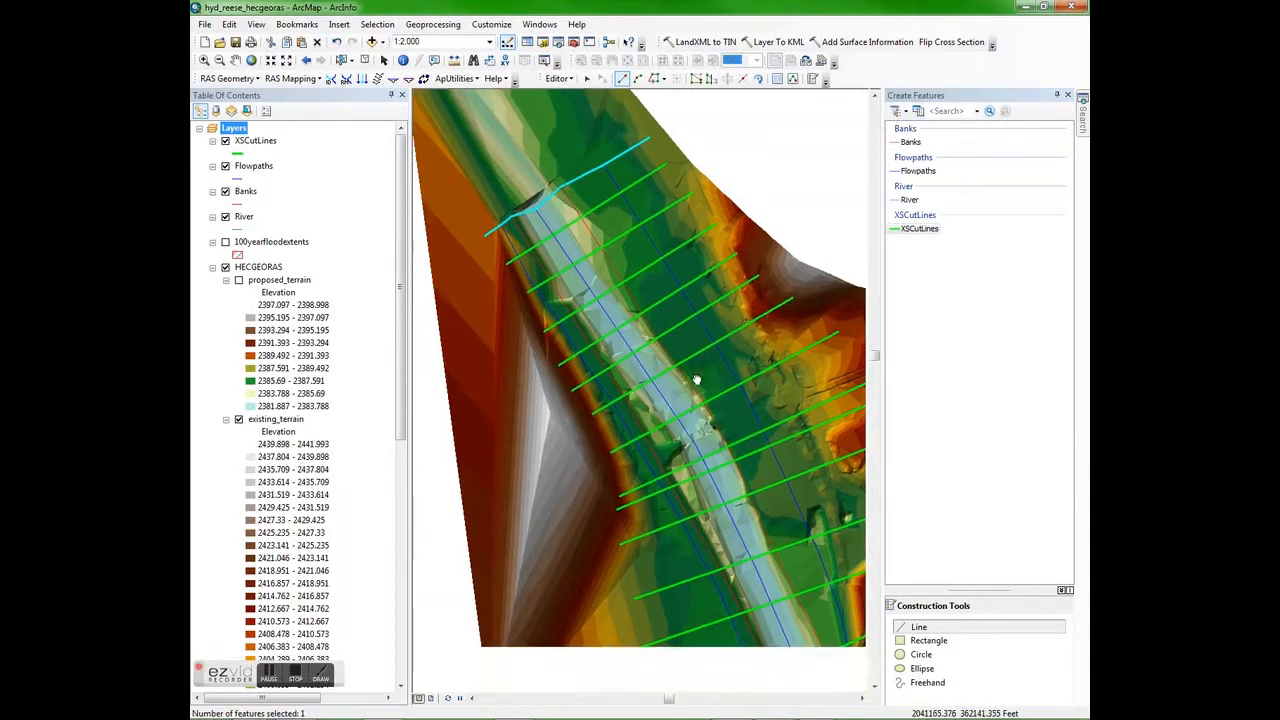
pyautogui.click(558, 78)
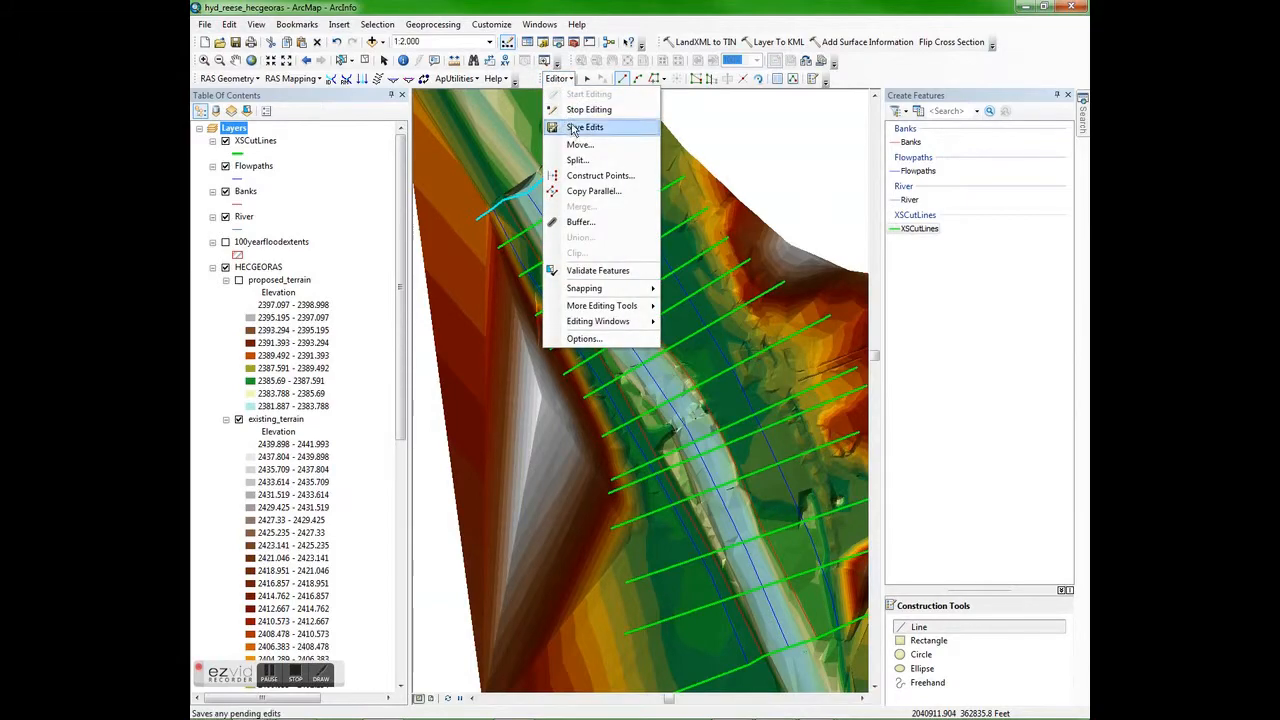
pyautogui.click(572, 128)
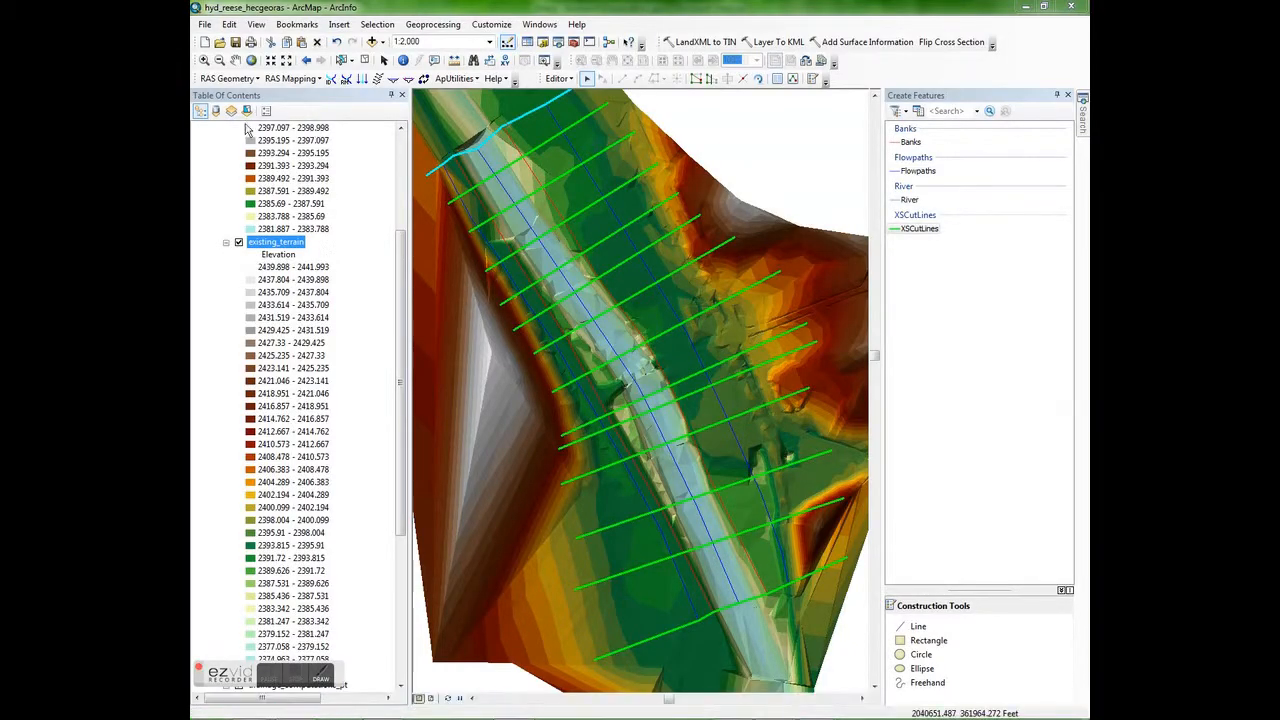
# Set the existing_terrain layer's display transparency to 50%.
pyautogui.rightClick(285, 245)
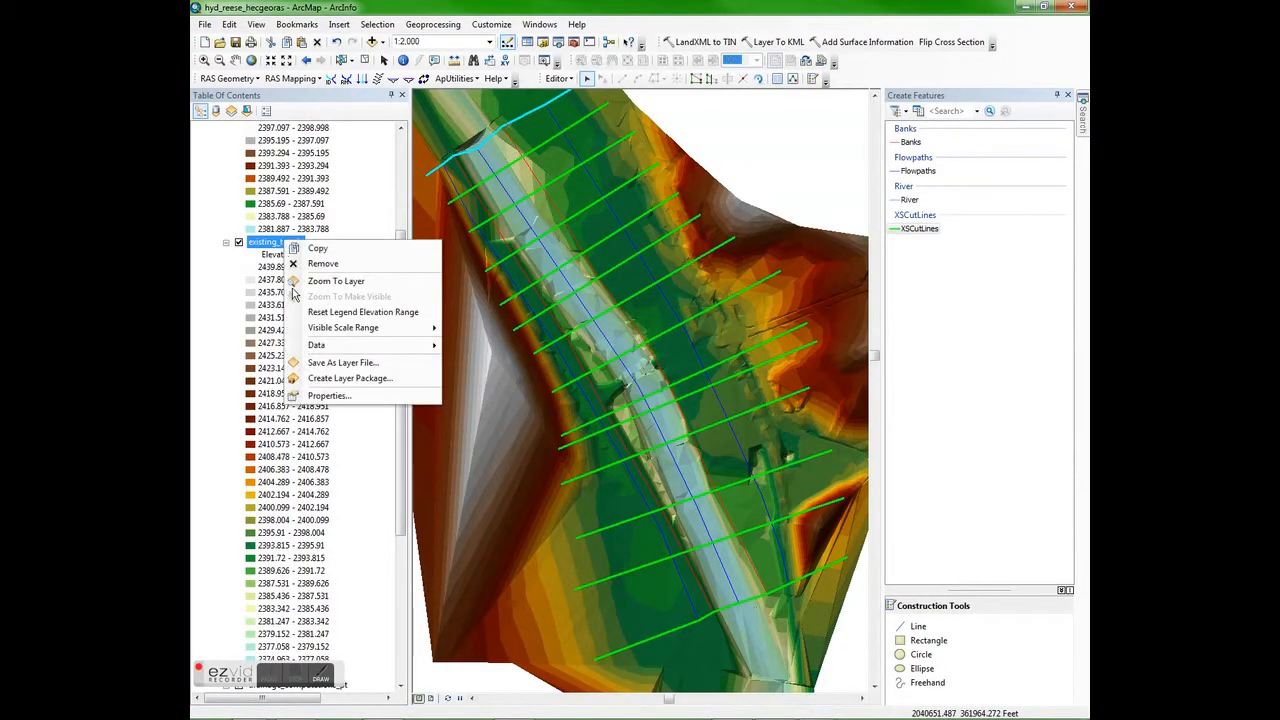
pyautogui.click(356, 399)
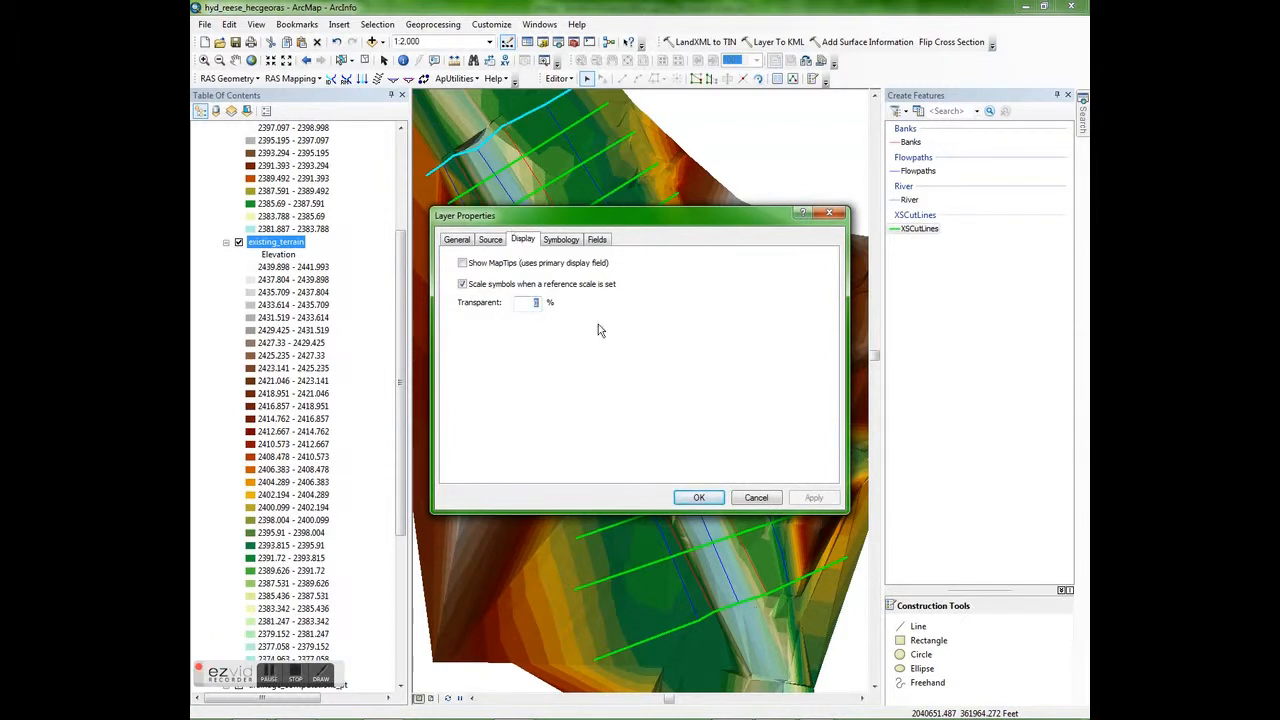
pyautogui.write('50')
pyautogui.click(810, 497)
pyautogui.click(703, 499)
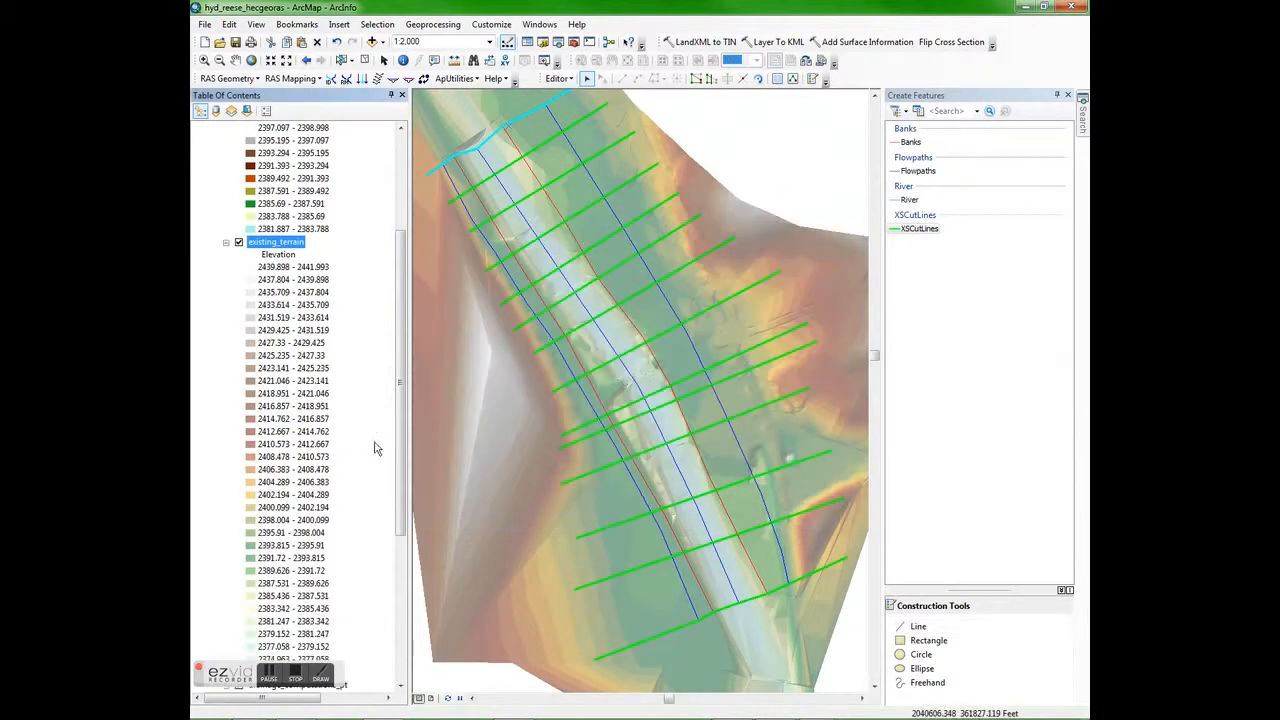
# Turn on the BASE MAPS group to show the aerial photos beneath the semi-transparent terrain.
pyautogui.scroll(-6, 249, 558)
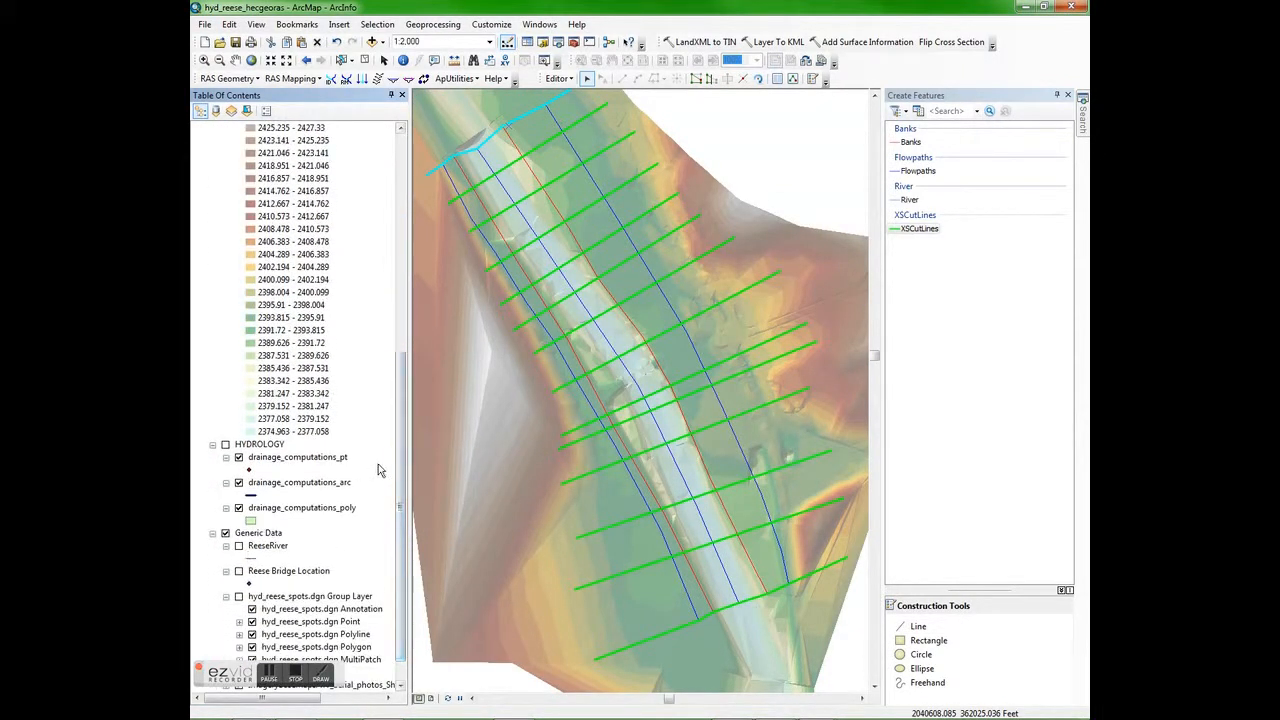
pyautogui.scroll(-2, 247, 558)
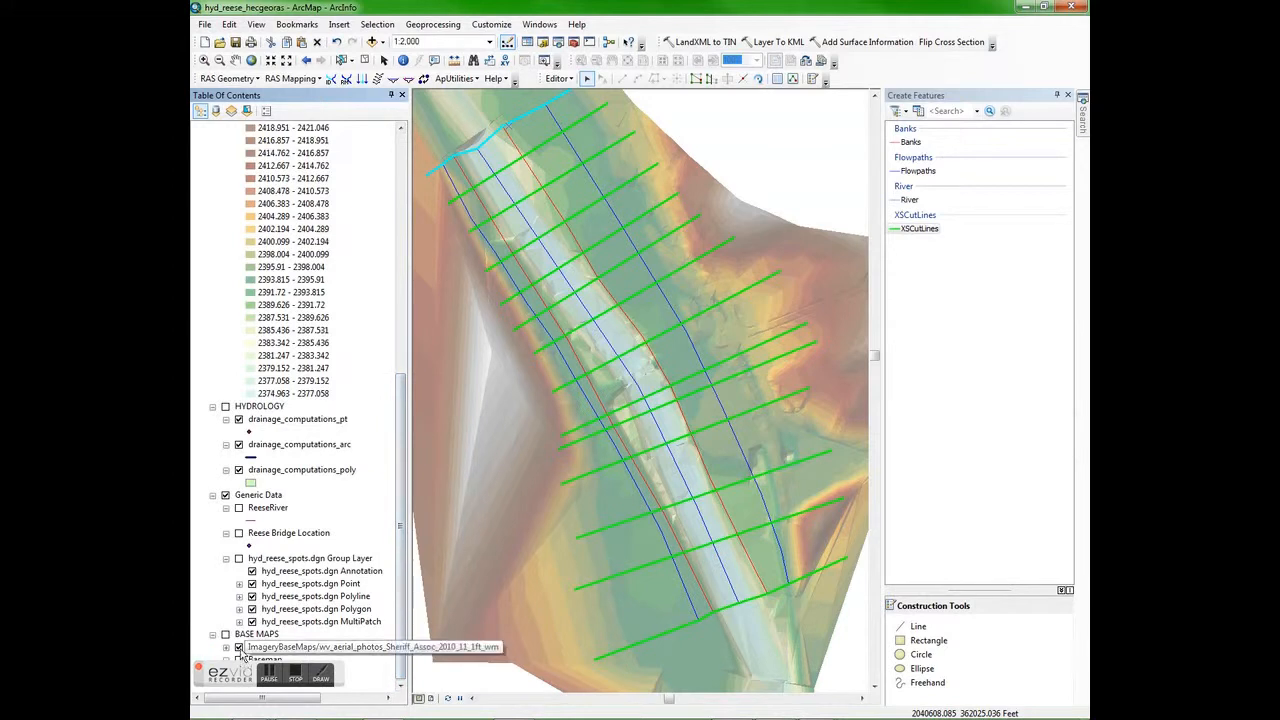
pyautogui.click(225, 634)
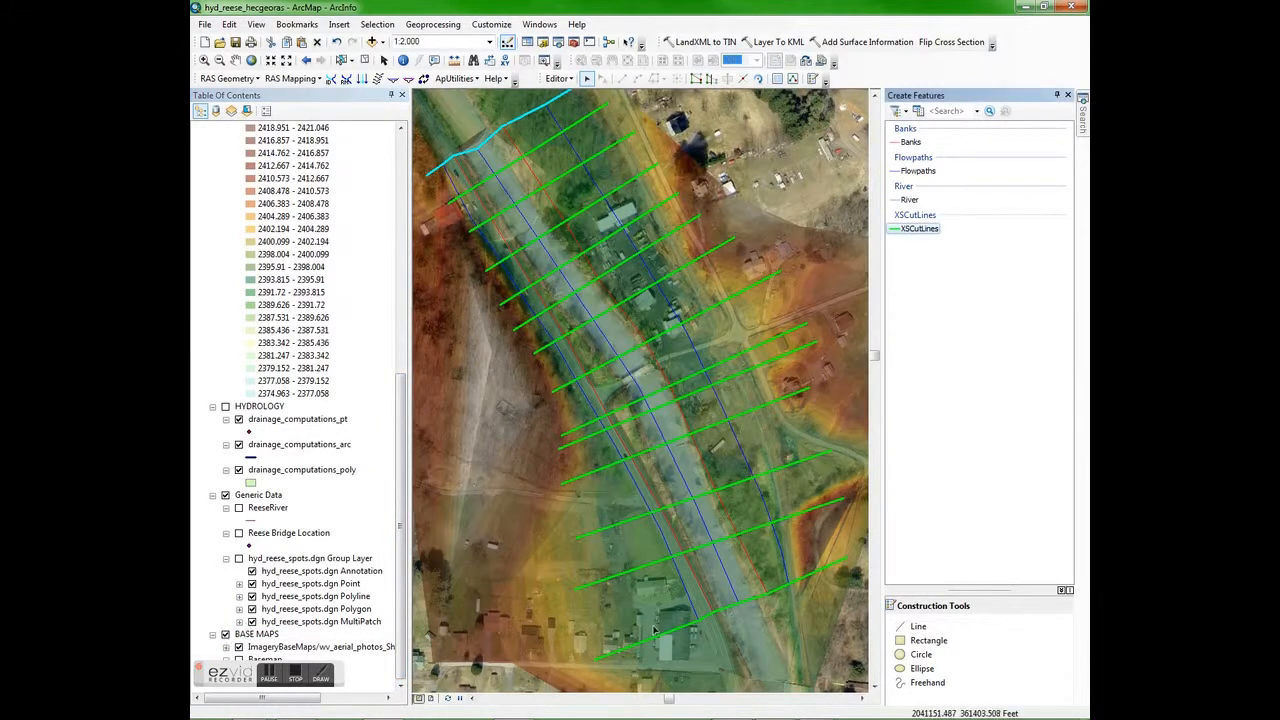
pyautogui.scroll(1, 653, 630)
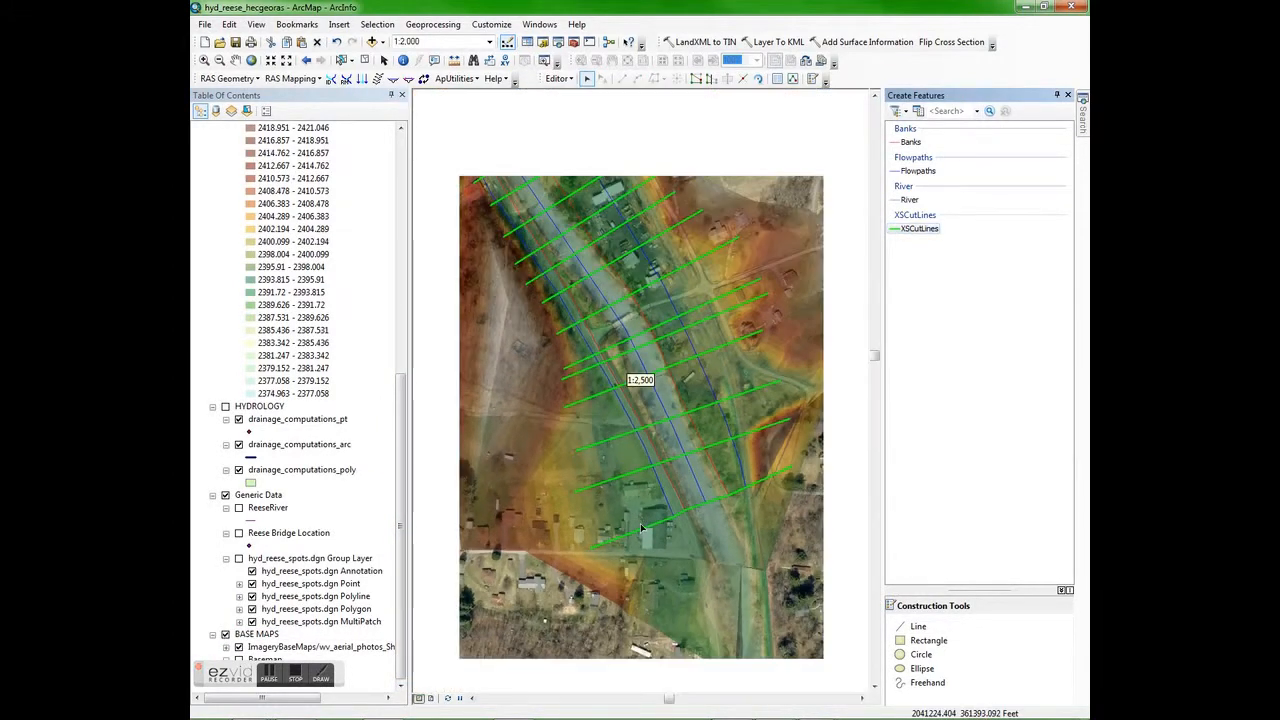
pyautogui.scroll(-5, 642, 527)
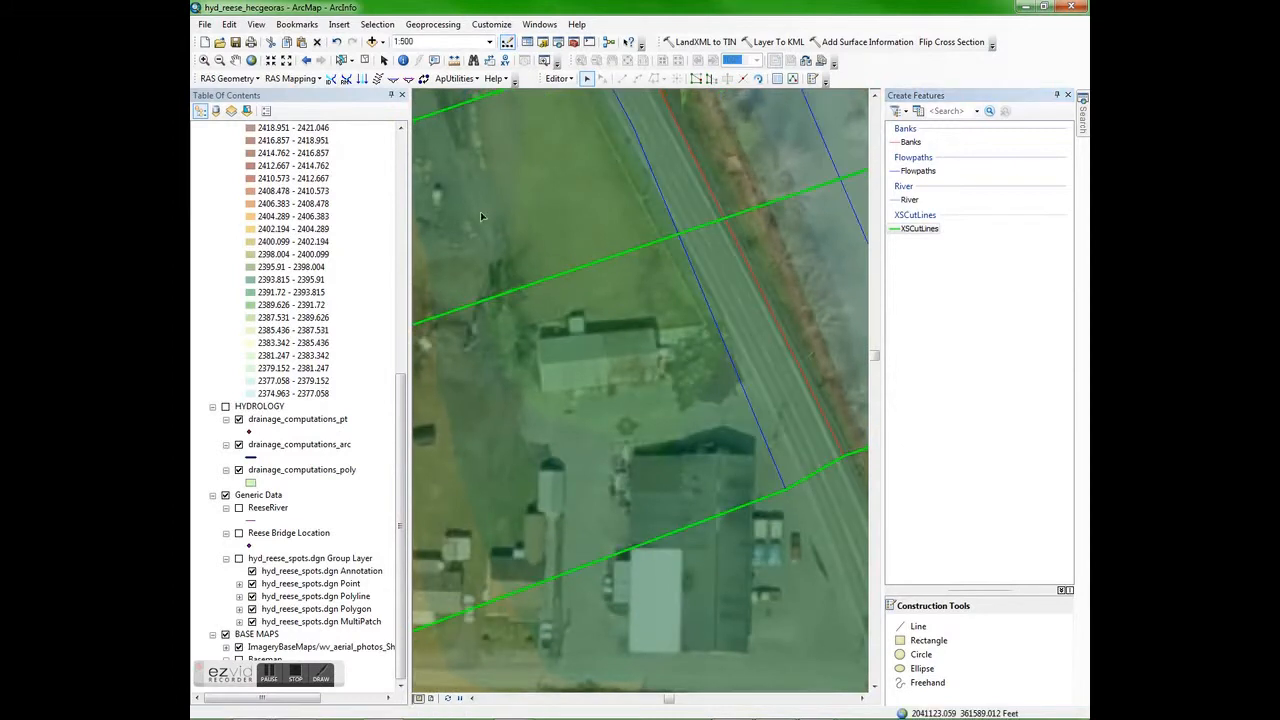
# Create the Blocked Obstructions RAS layer under the name BlockedObs.
pyautogui.click(228, 78)
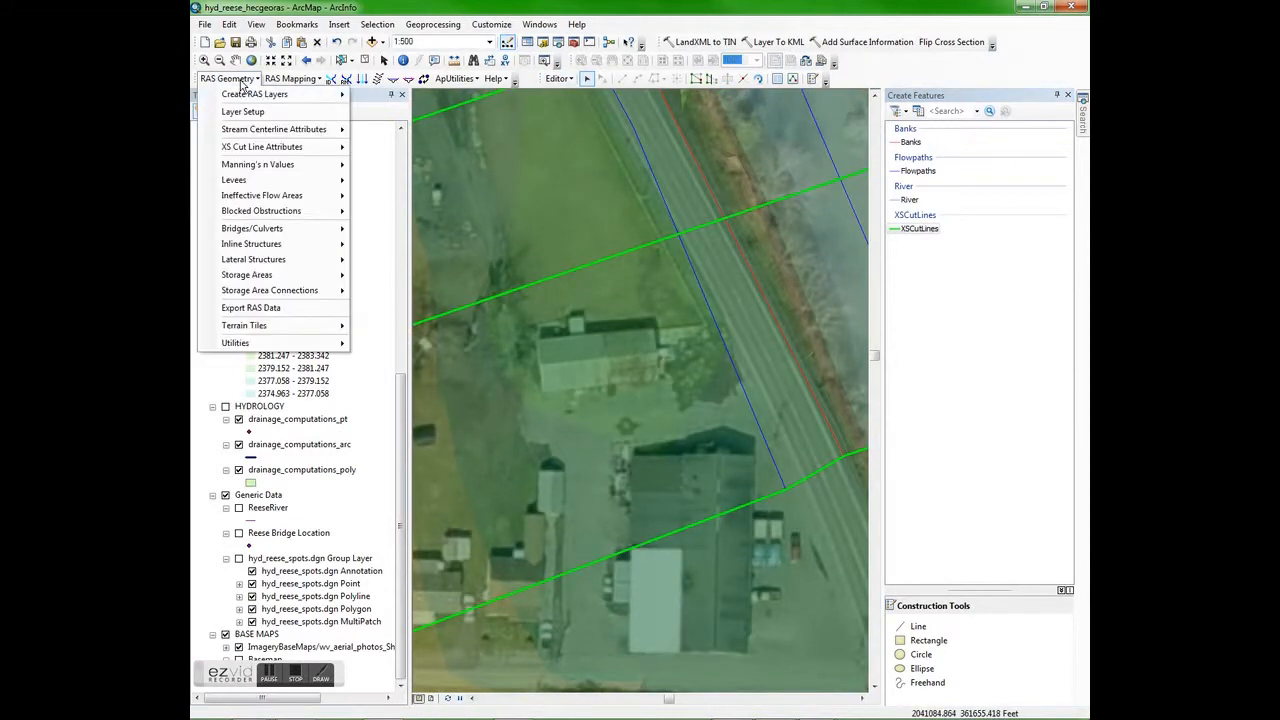
pyautogui.moveTo(246, 100)
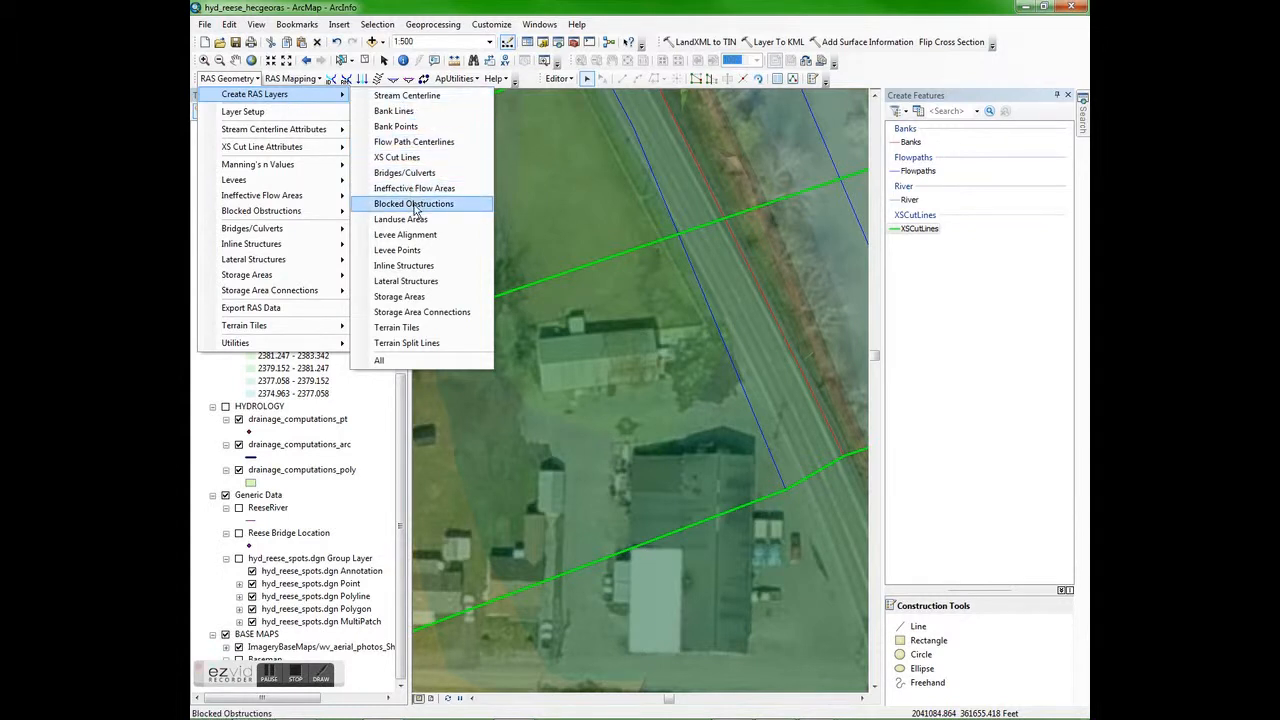
pyautogui.click(415, 204)
pyautogui.click(362, 177)
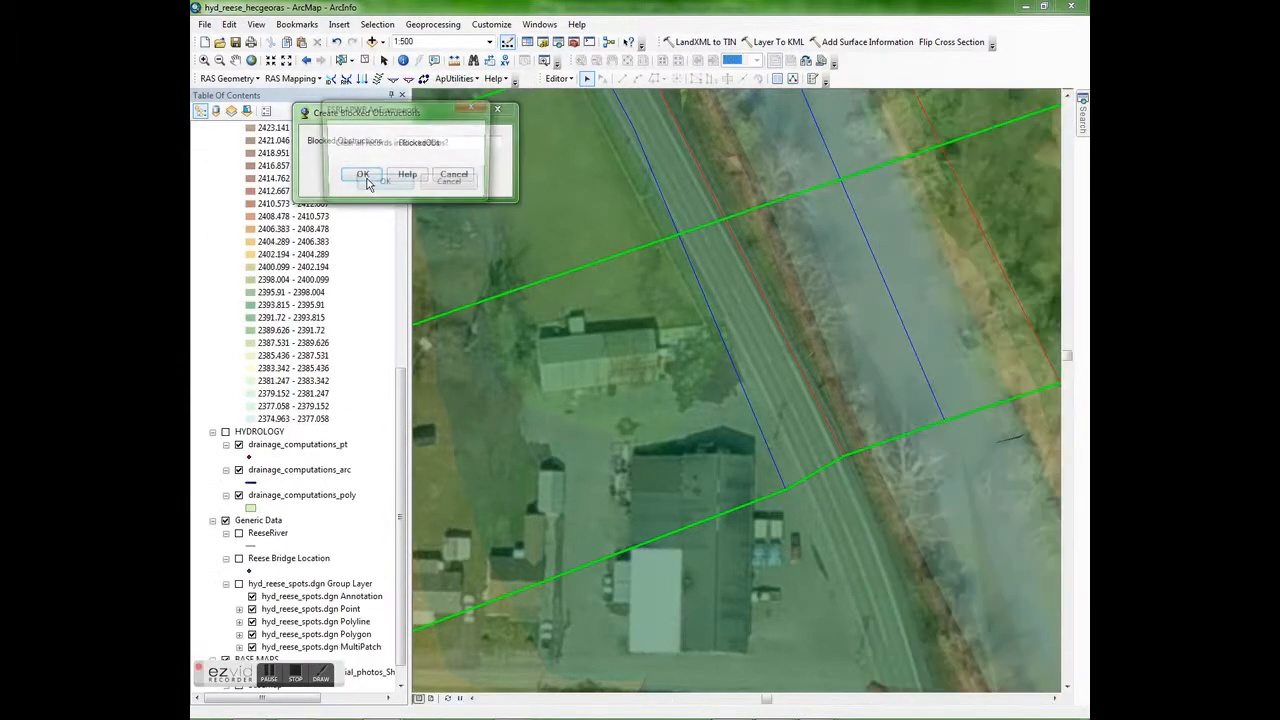
pyautogui.click(390, 188)
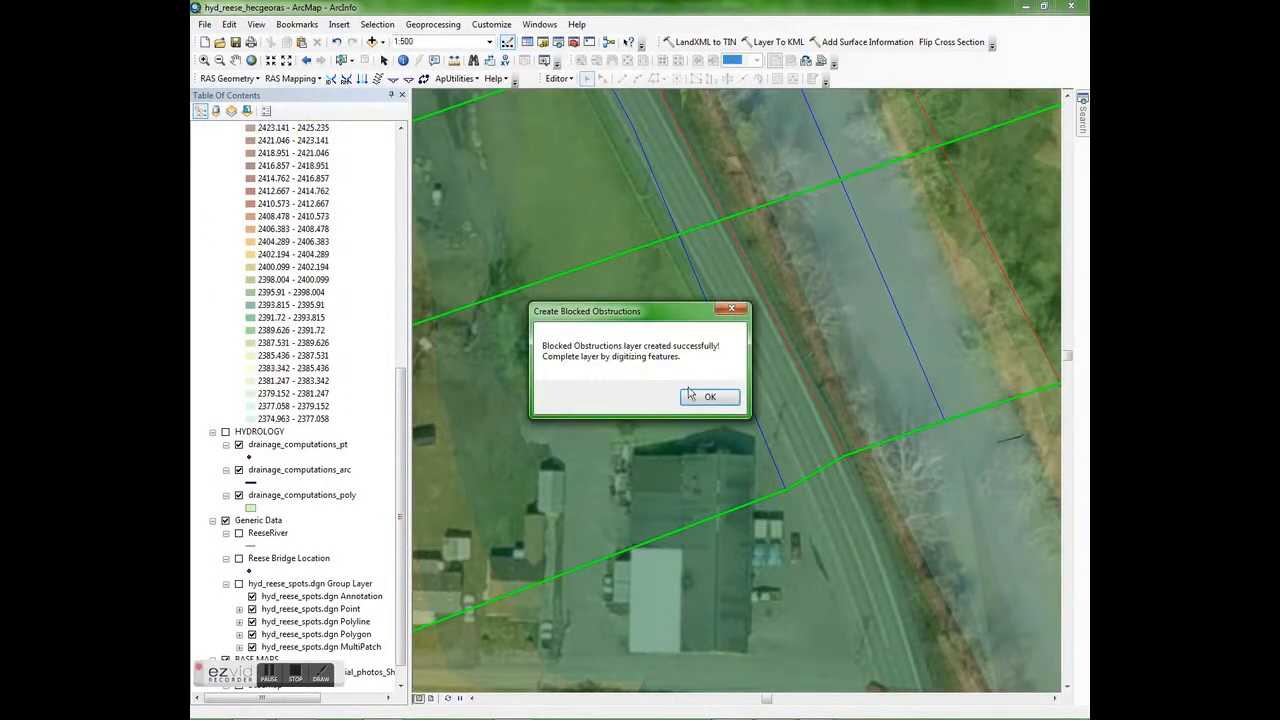
pyautogui.click(689, 394)
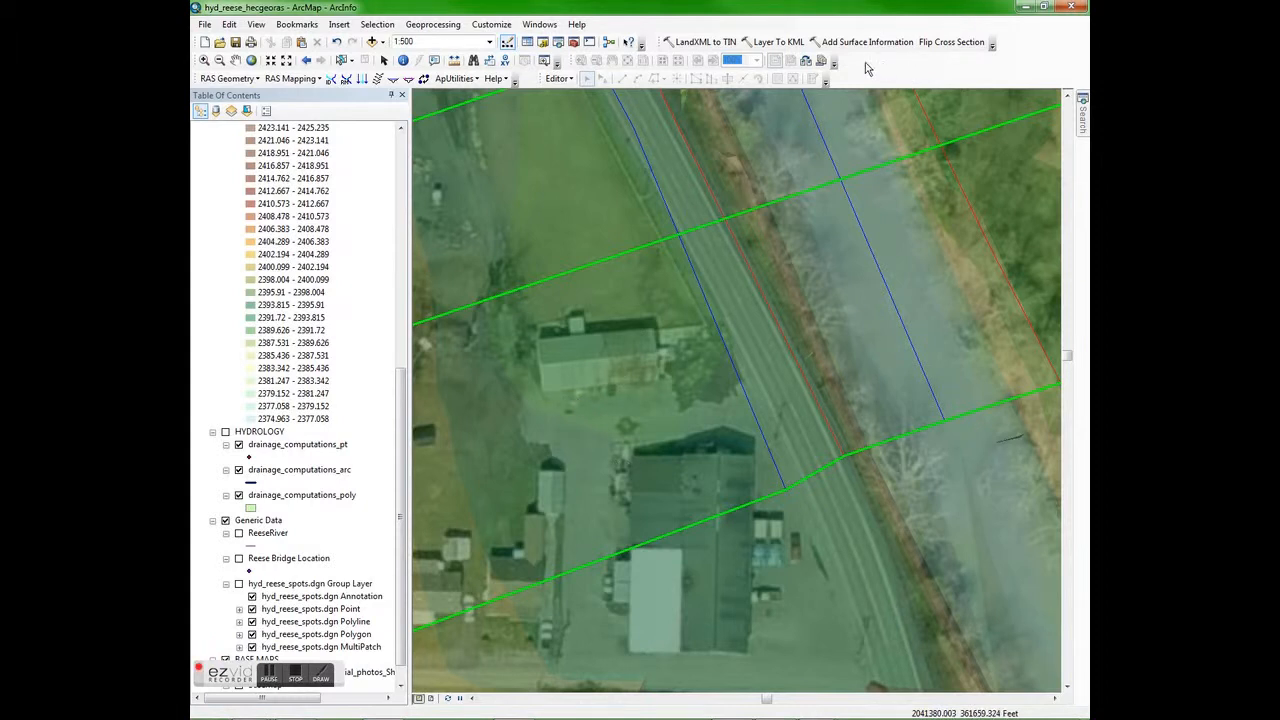
# Start an edit session on the BlockedObs layer.
pyautogui.click(558, 79)
pyautogui.click(575, 94)
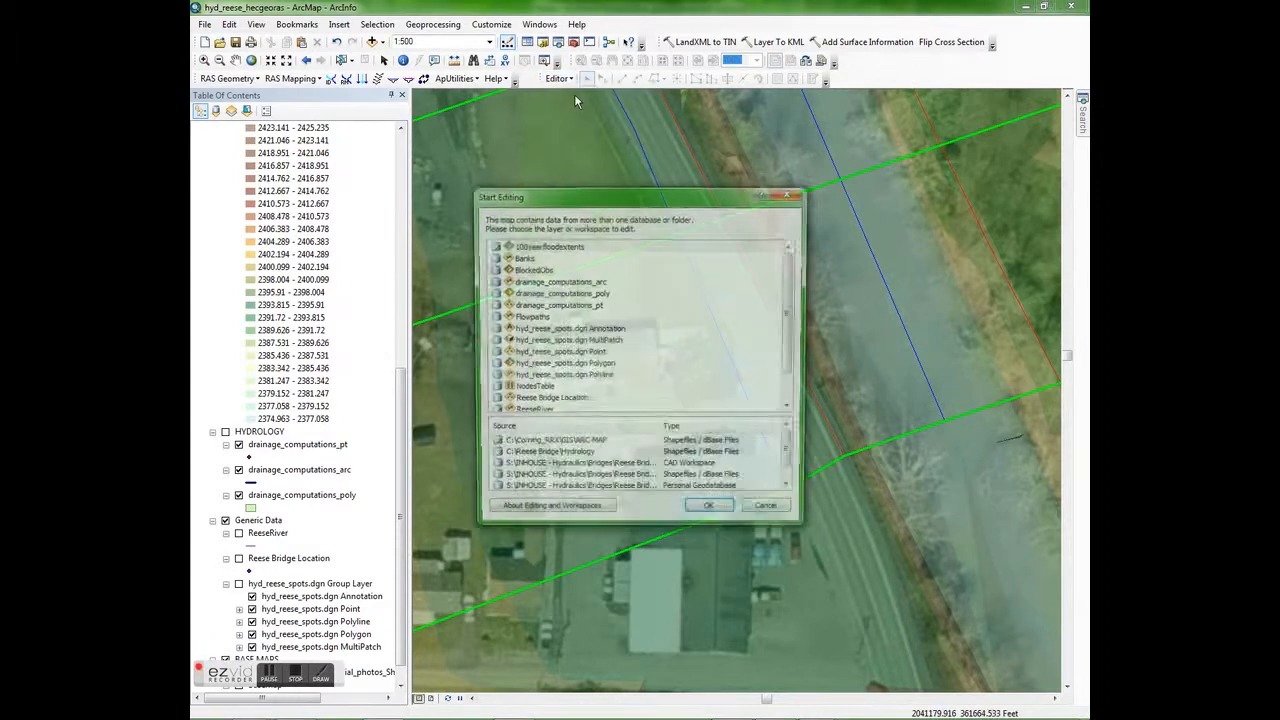
pyautogui.click(548, 271)
pyautogui.click(707, 515)
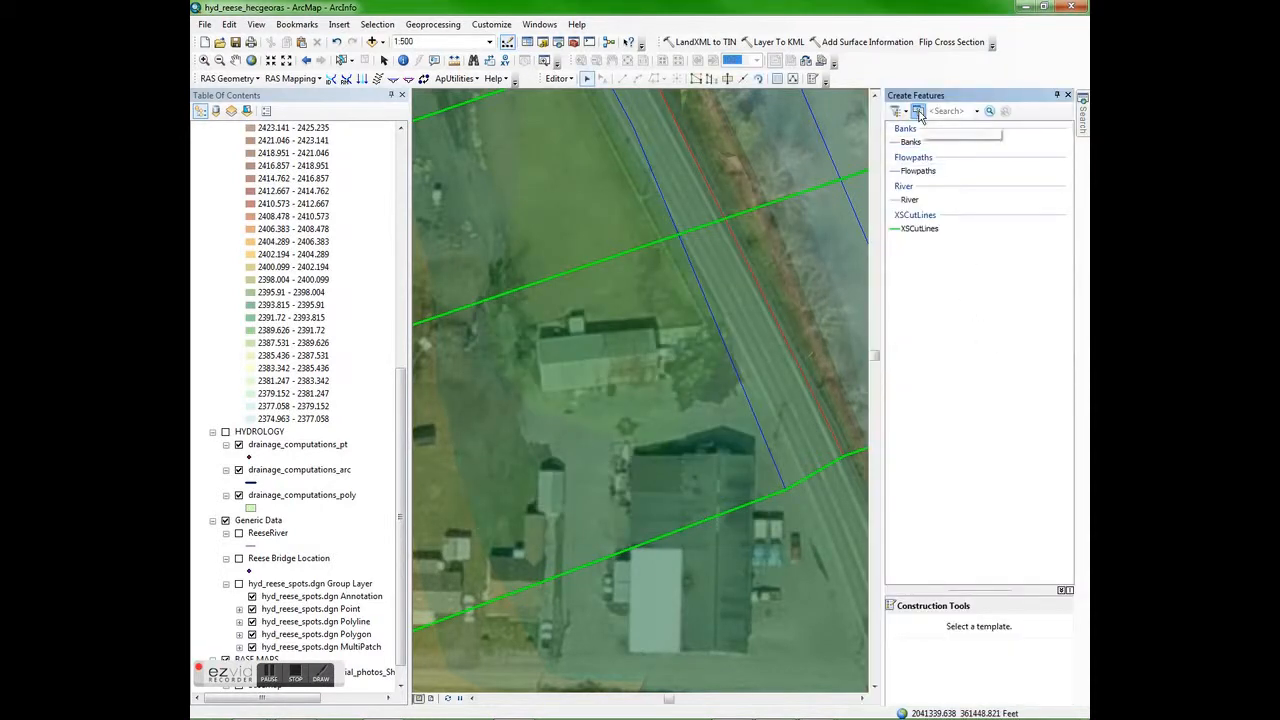
# Create a new feature template for the BlockedObs layer only.
pyautogui.click(918, 112)
pyautogui.click(498, 288)
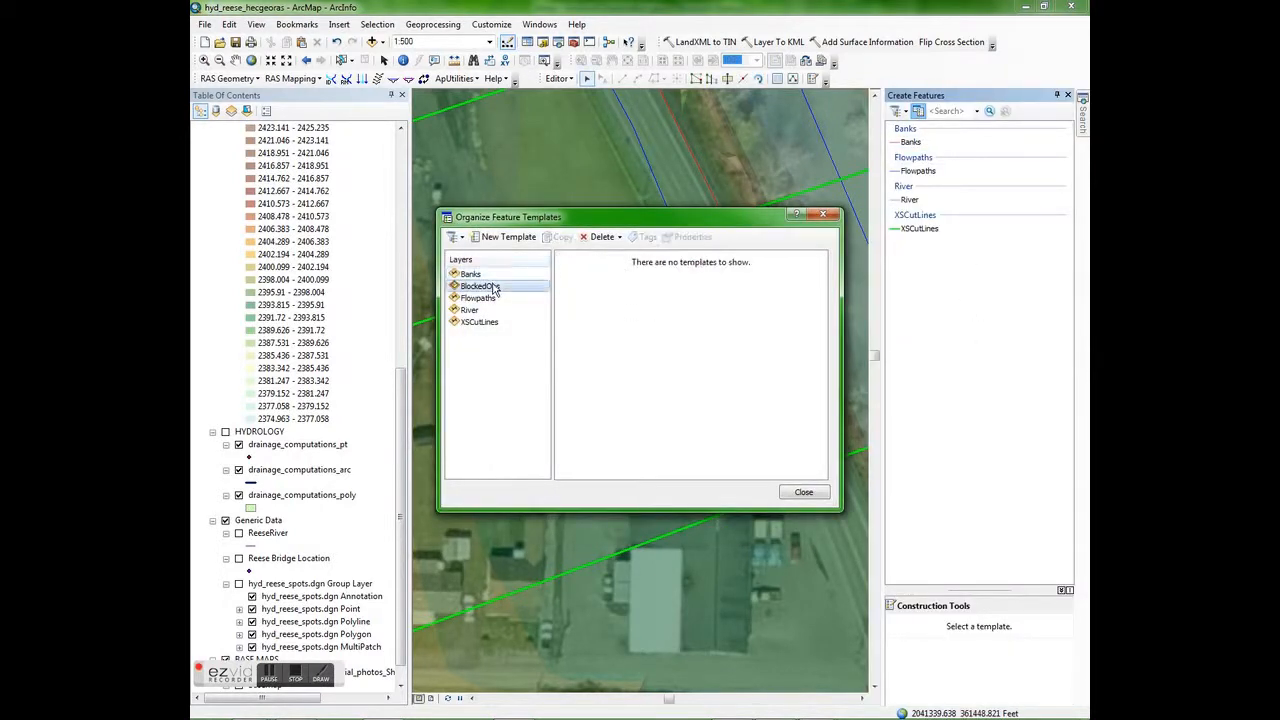
pyautogui.click(502, 240)
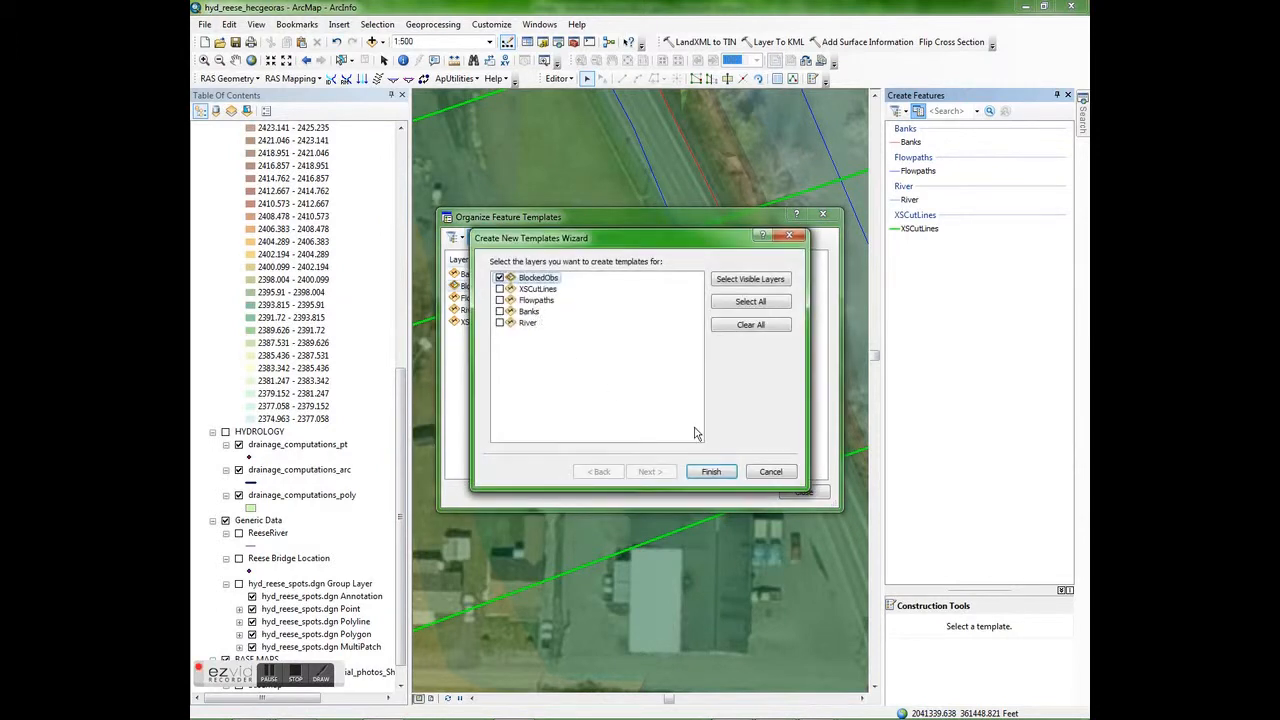
pyautogui.click(712, 466)
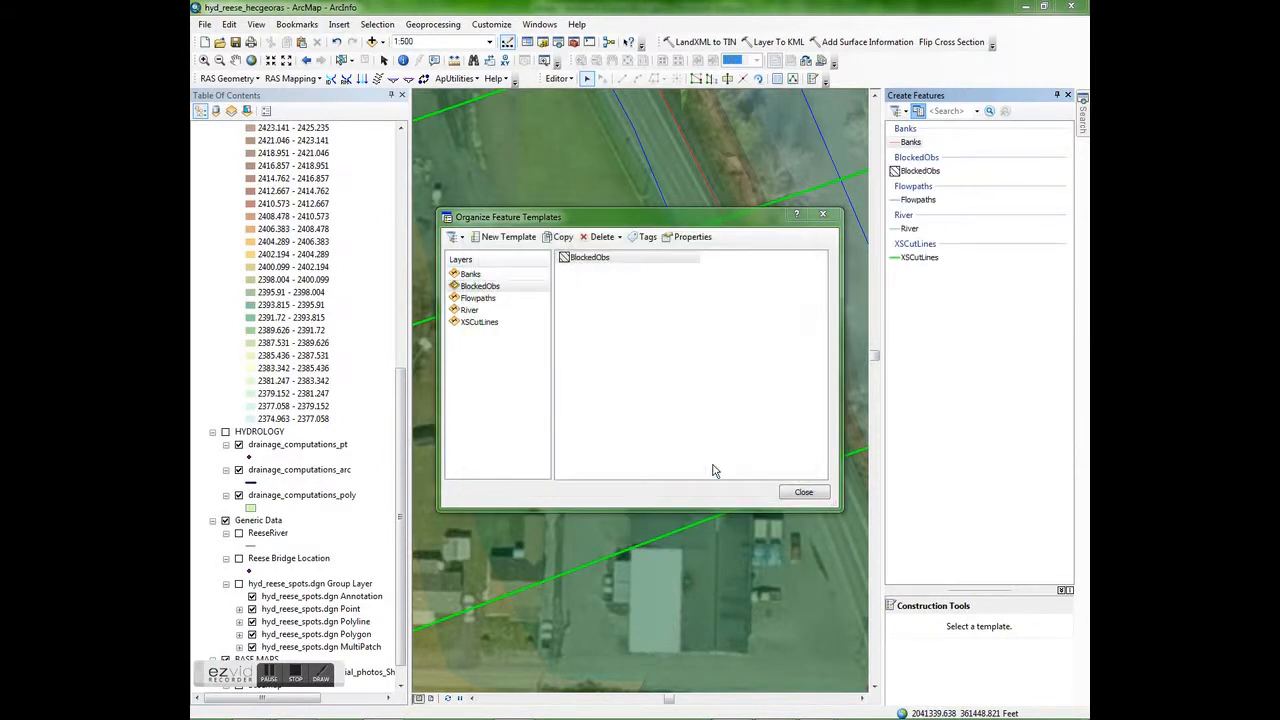
pyautogui.click(806, 491)
# Digitize a four-sided BlockedObs polygon, about 76 ft wide, around the large building crossed by the southernmost cut line.
pyautogui.click(918, 173)
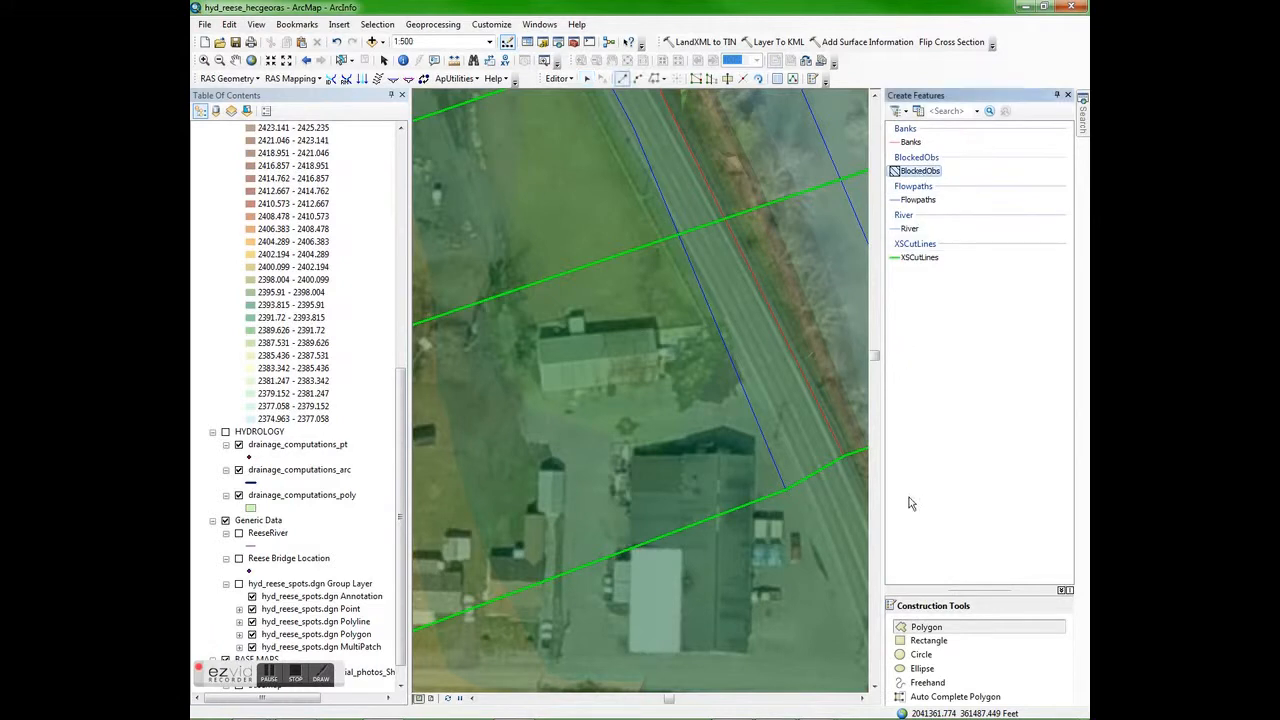
pyautogui.click(633, 455)
pyautogui.click(756, 457)
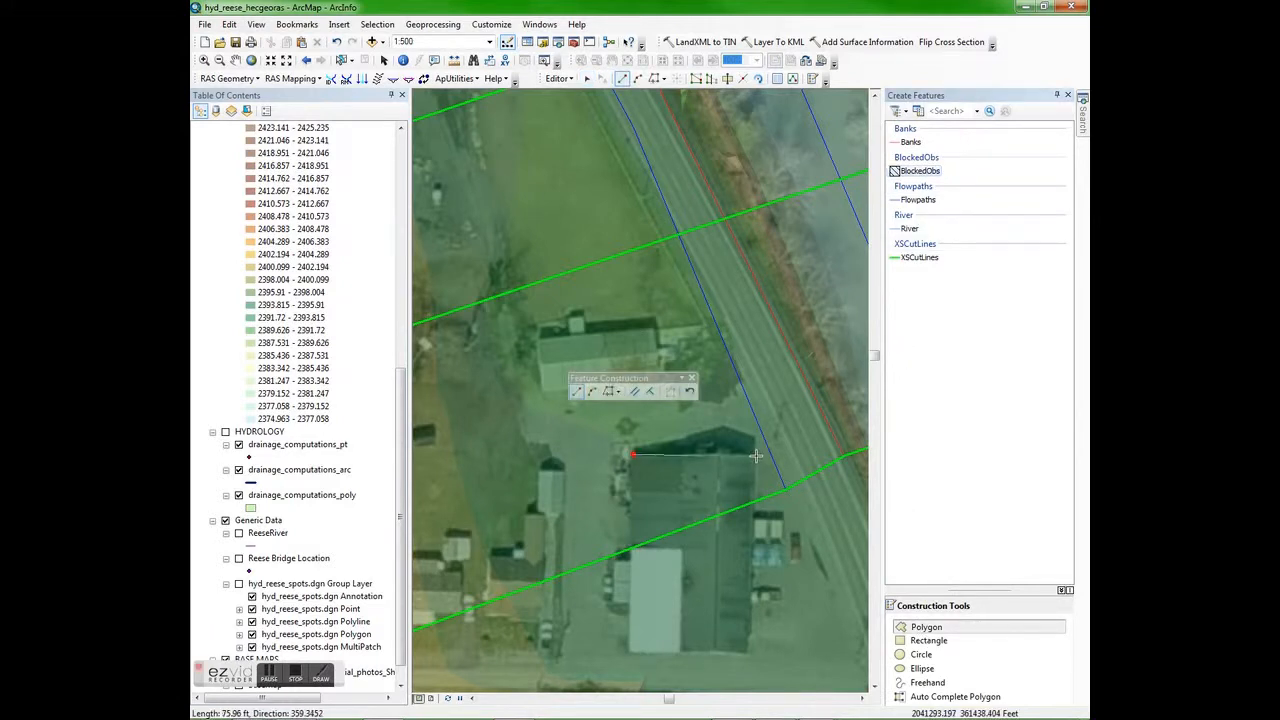
pyautogui.click(748, 660)
pyautogui.doubleClick(633, 655)
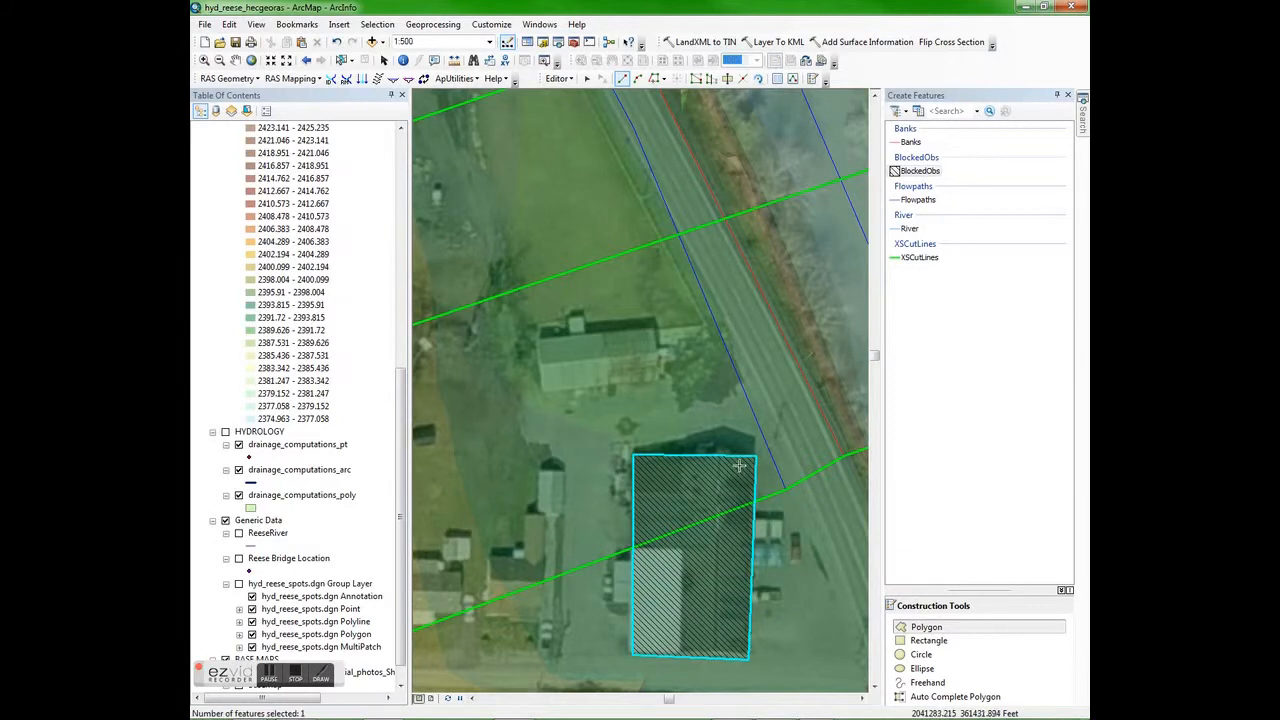
# Digitize a four-sided BlockedObs polygon, about 76 ft long, around the smaller building just north of the large one.
pyautogui.click(537, 338)
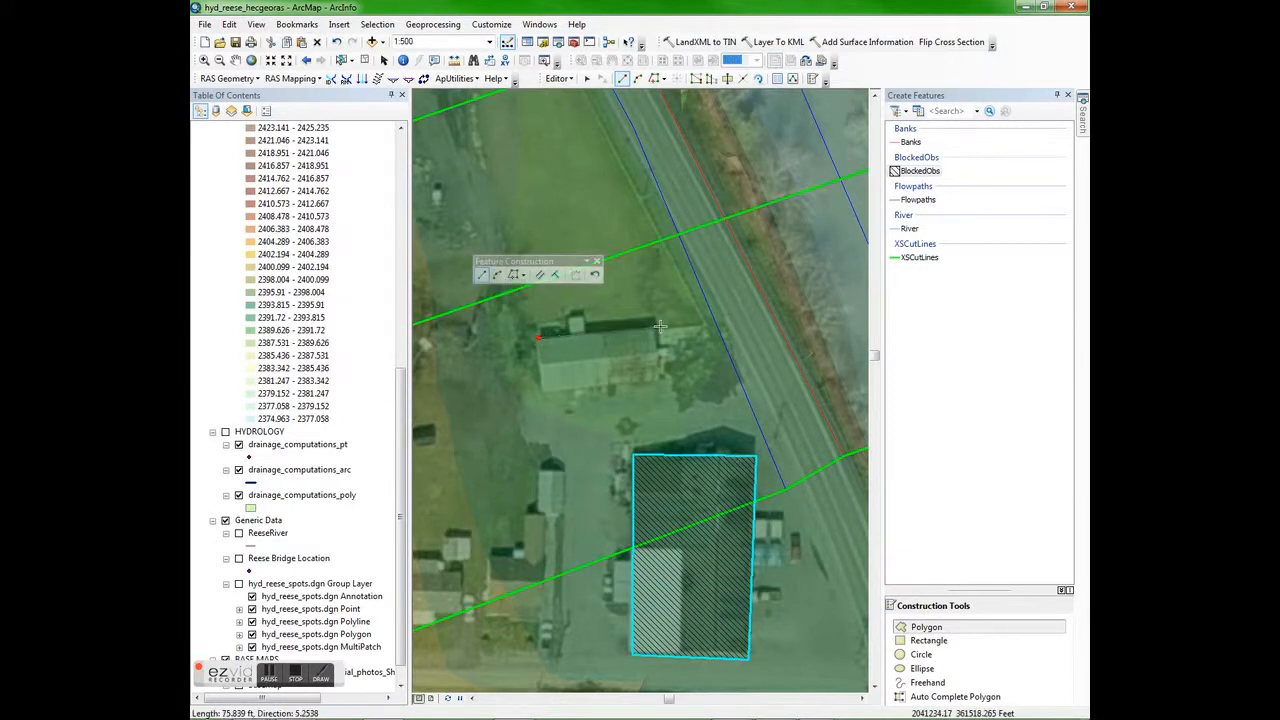
pyautogui.click(660, 381)
pyautogui.doubleClick(538, 396)
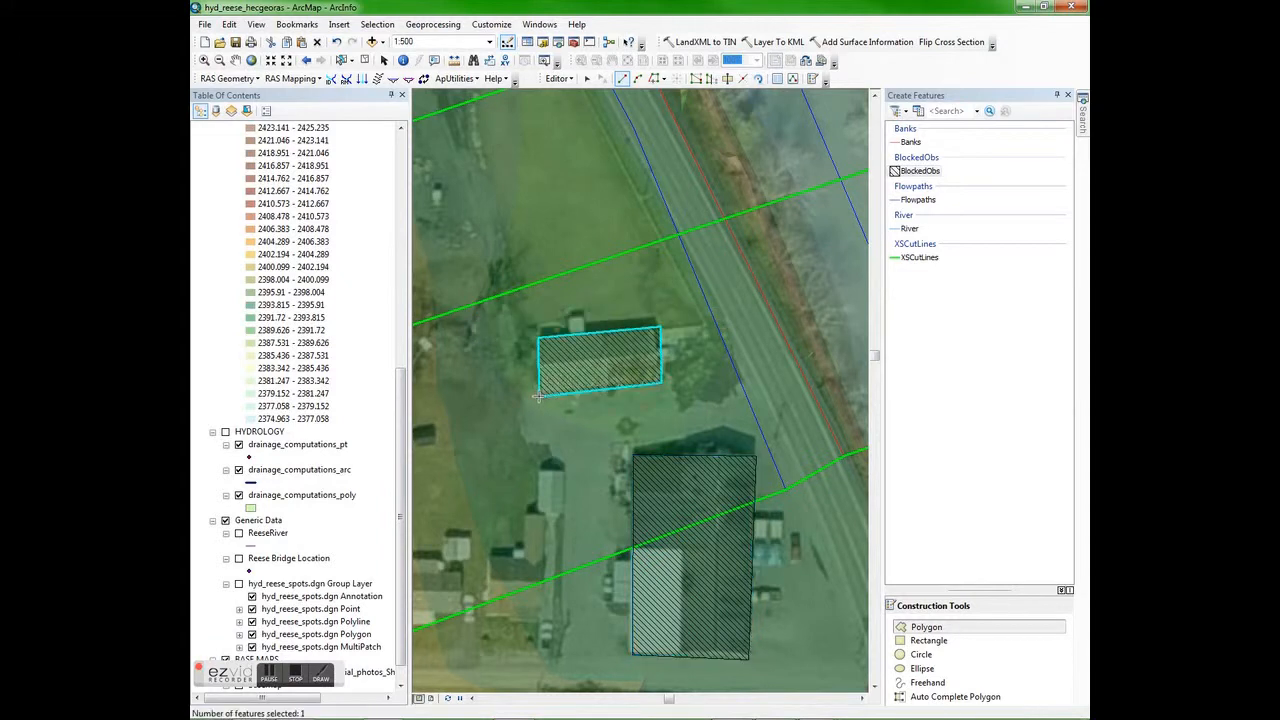
# Digitize one five-sided BlockedObs polygon enclosing the cluster of small buildings west of the large building on the southernmost cut line.
pyautogui.scroll(5, 720, 407)
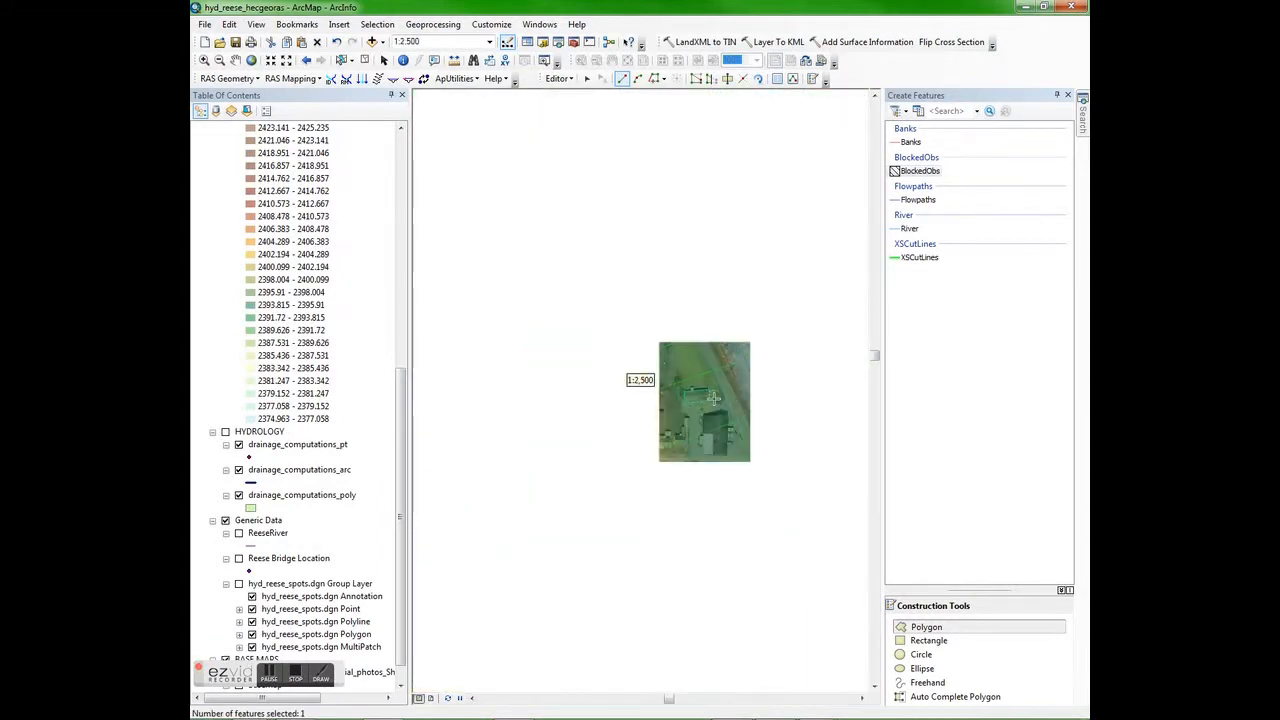
pyautogui.scroll(-5, 670, 440)
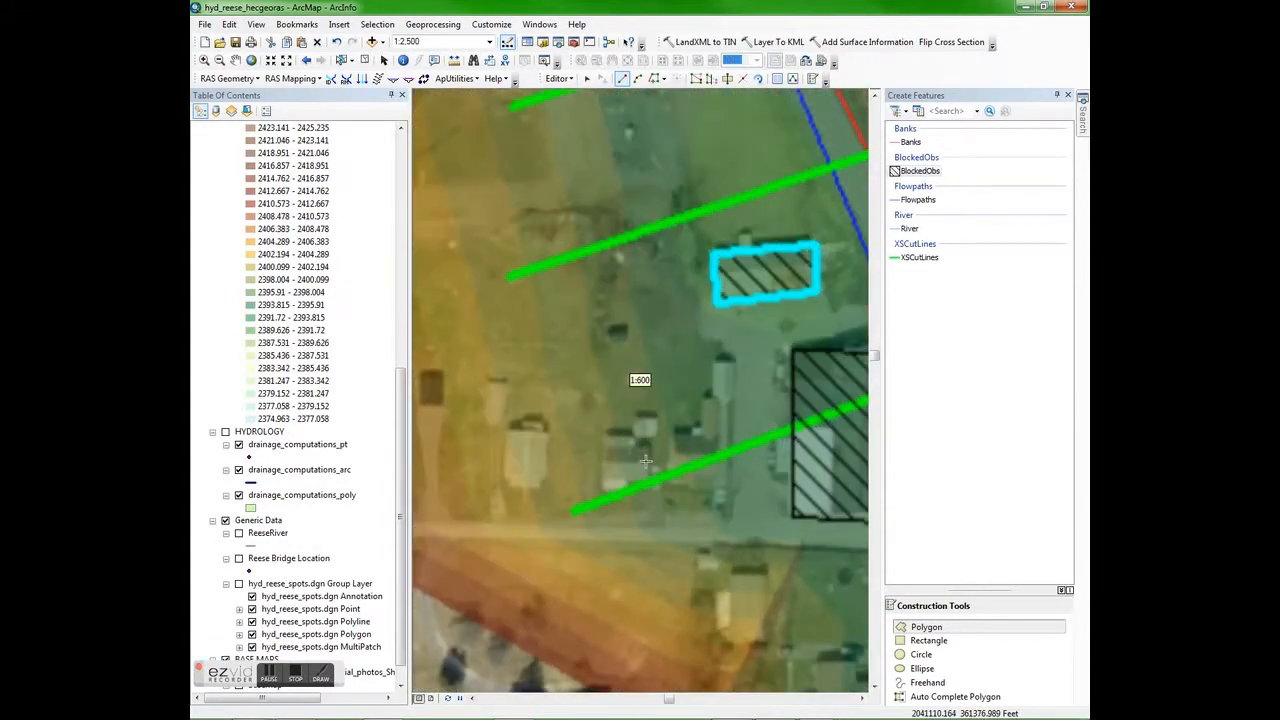
pyautogui.click(605, 488)
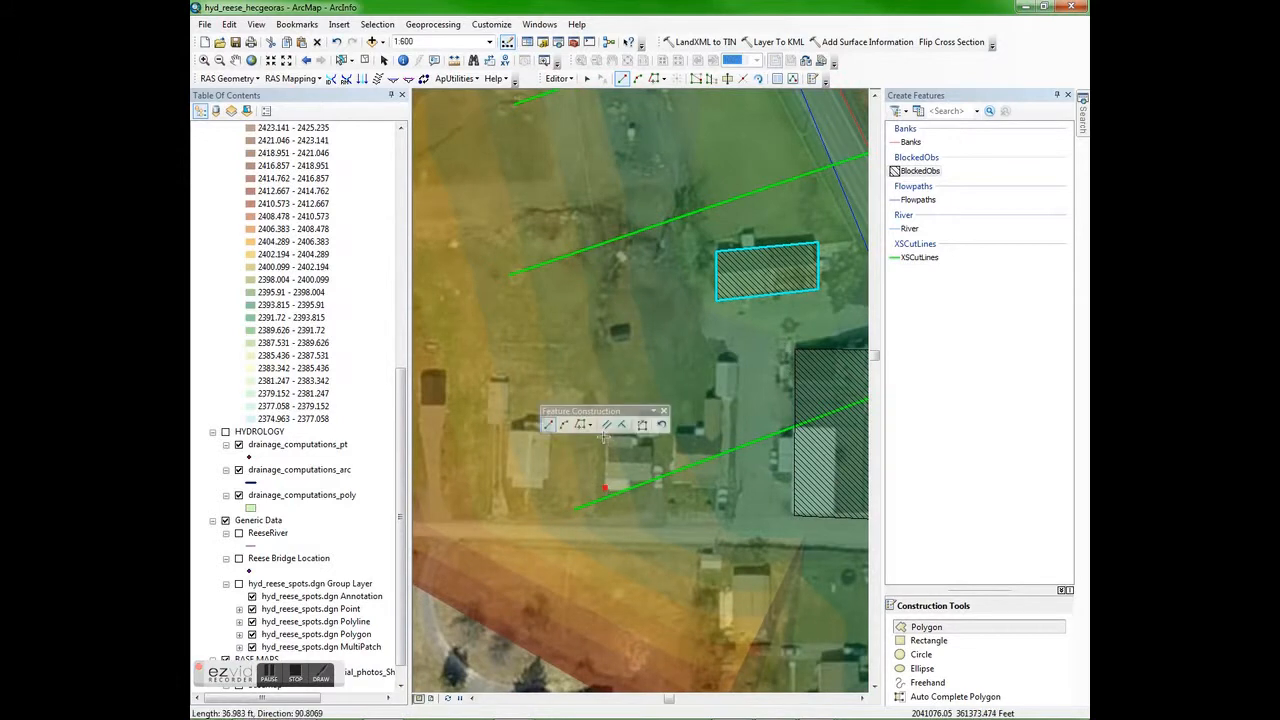
pyautogui.click(605, 438)
pyautogui.click(720, 362)
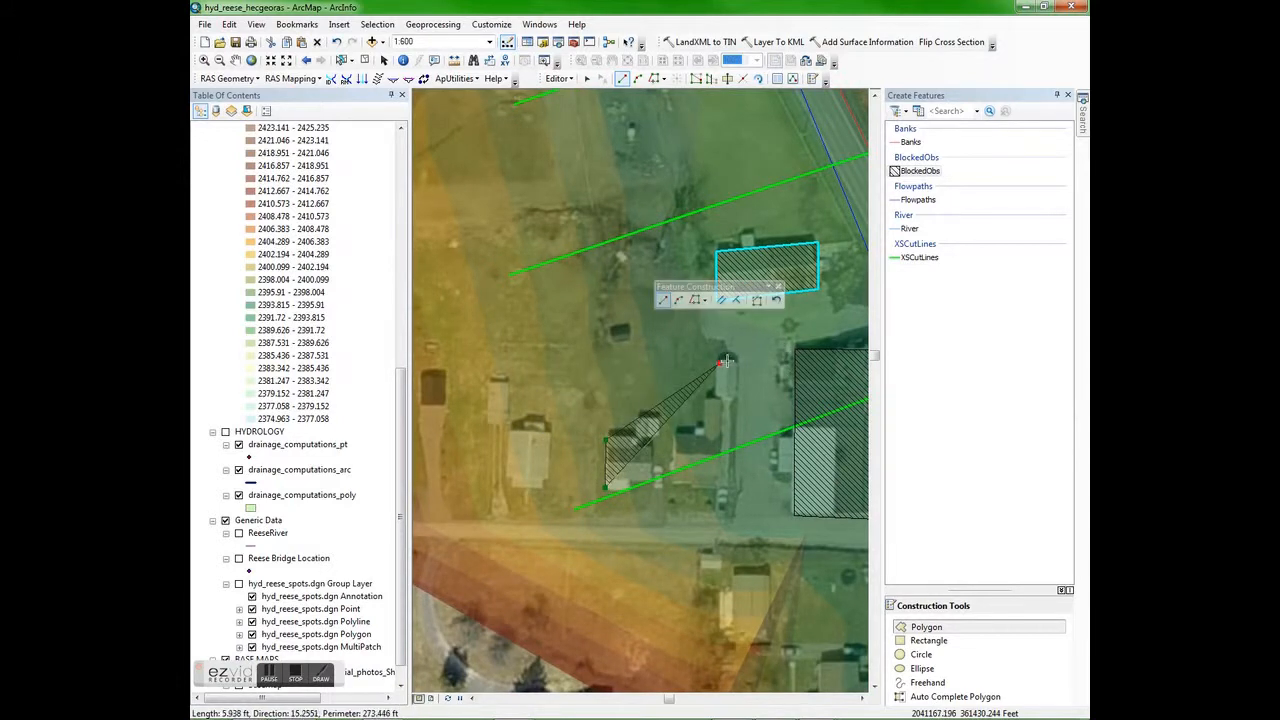
pyautogui.click(737, 362)
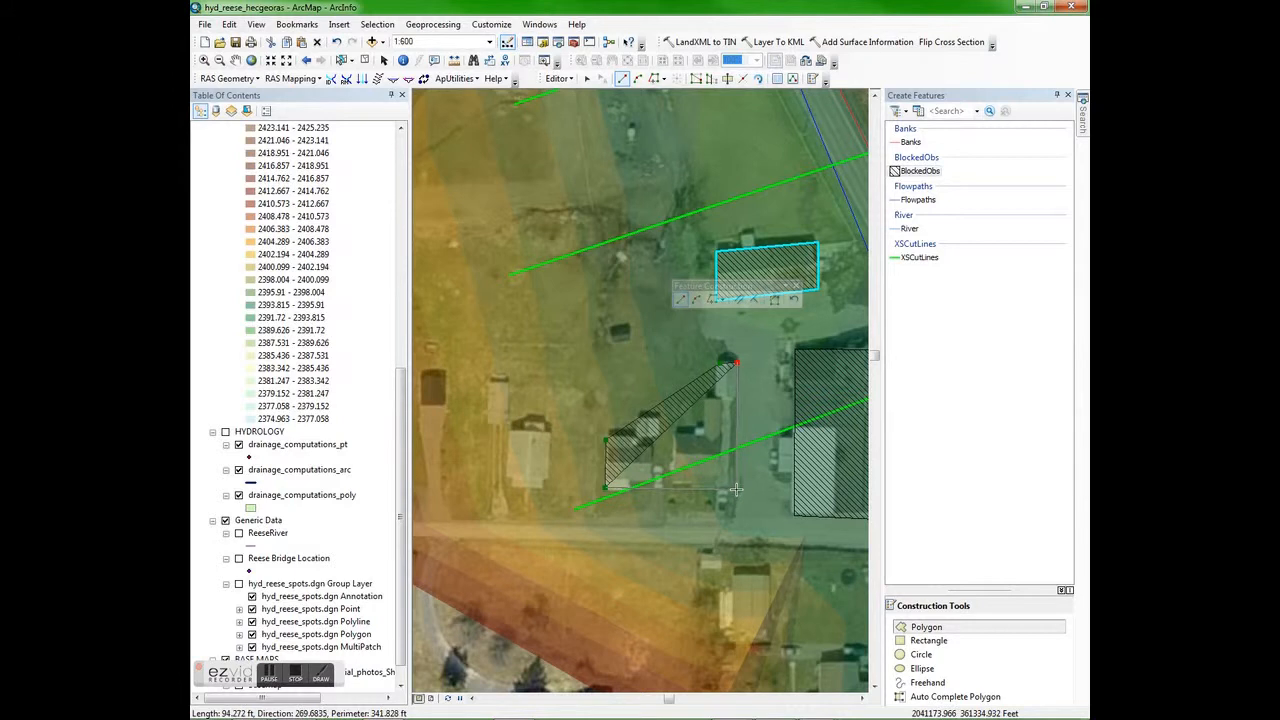
pyautogui.doubleClick(736, 489)
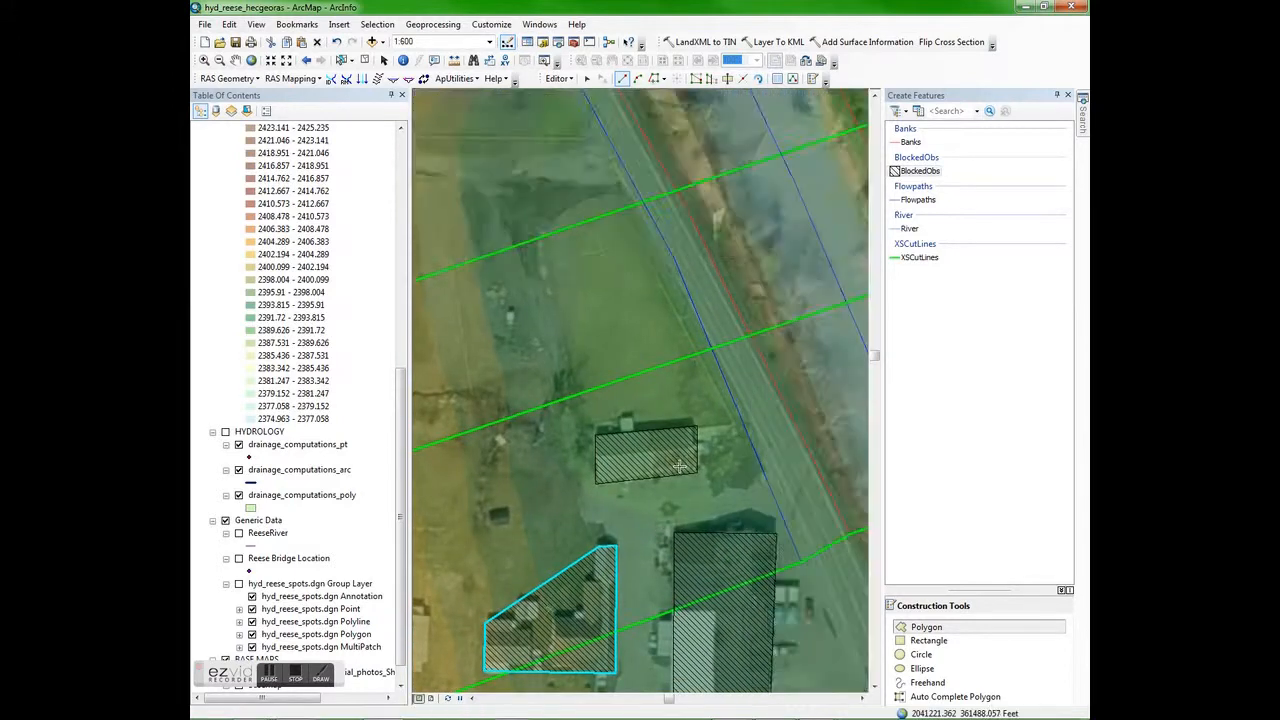
# Digitize a BlockedObs polygon around the adjoining buildings on the eastern flow path, just upstream of the bridge, following their combined outline.
pyautogui.scroll(-5, 684, 453)
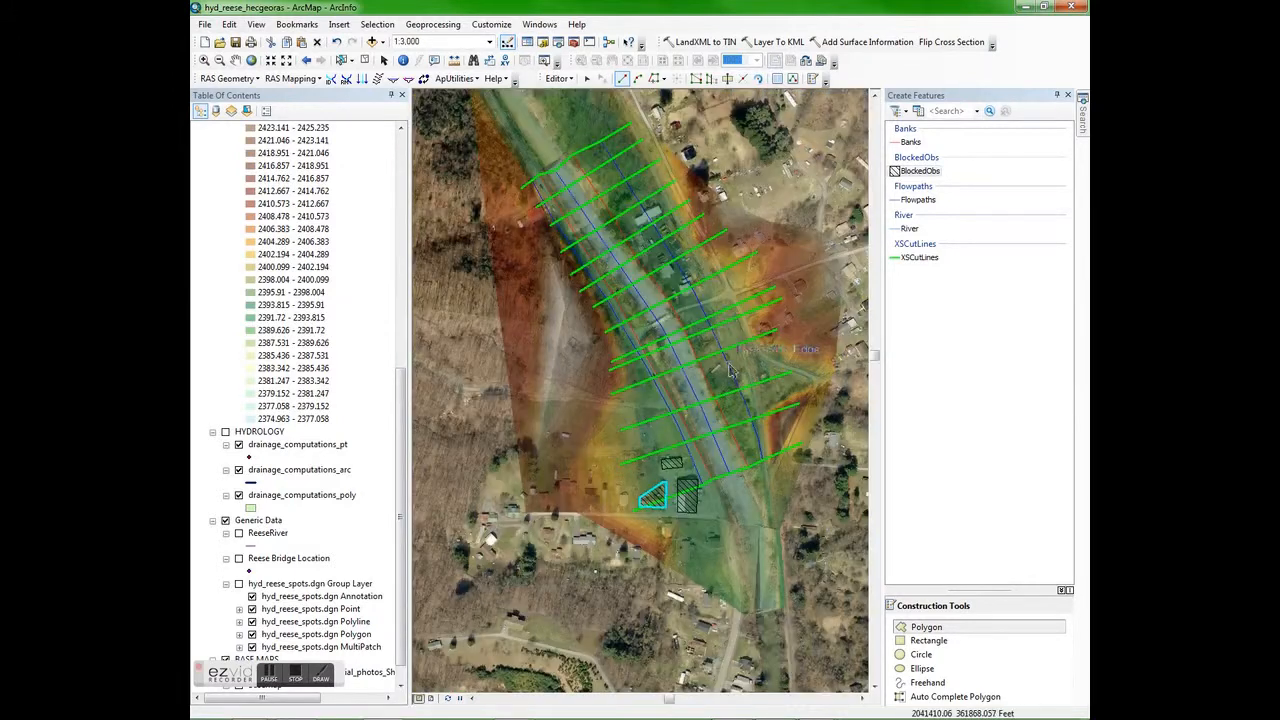
pyautogui.scroll(3, 653, 385)
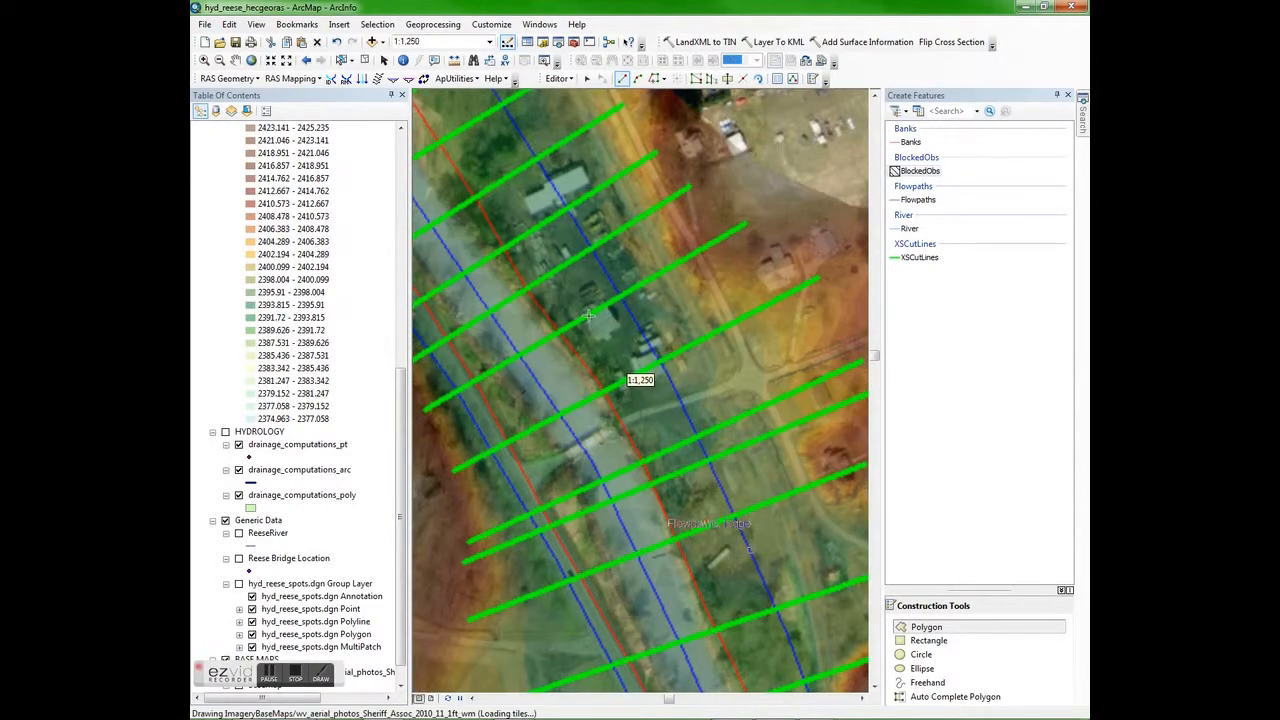
pyautogui.scroll(4, 638, 365)
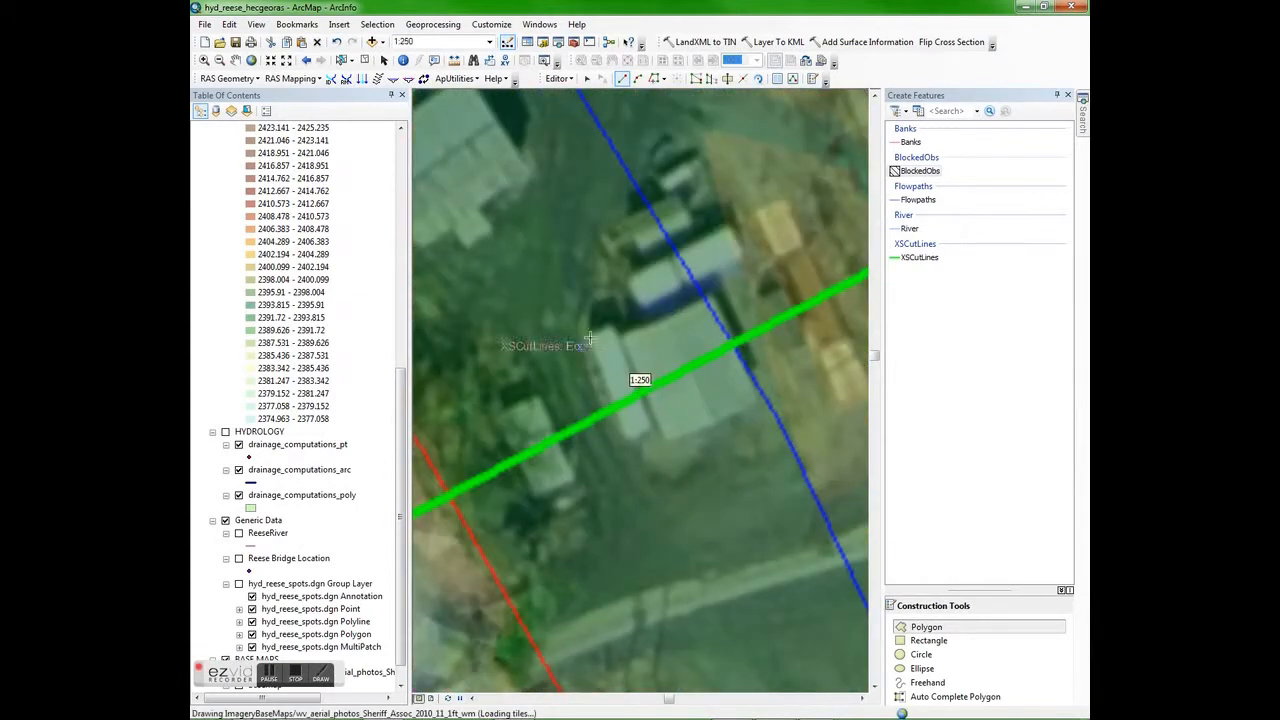
pyautogui.click(590, 336)
pyautogui.click(615, 231)
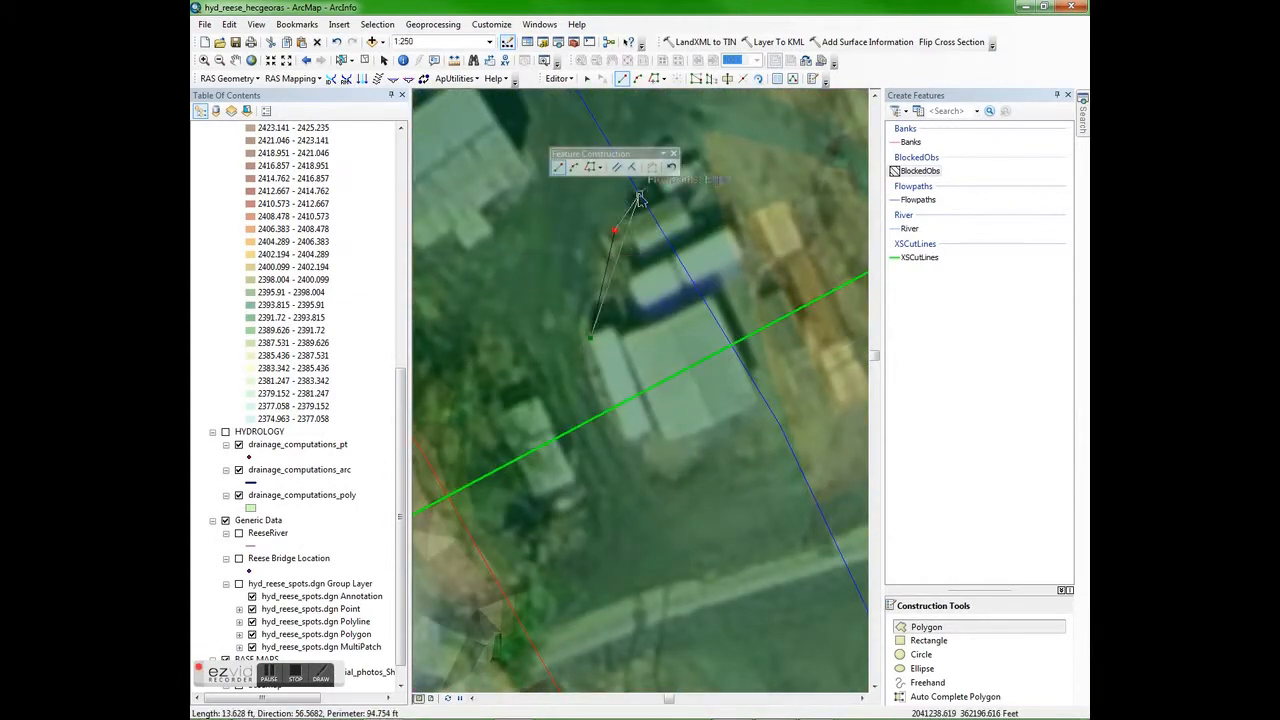
pyautogui.click(677, 190)
pyautogui.click(728, 222)
pyautogui.click(745, 253)
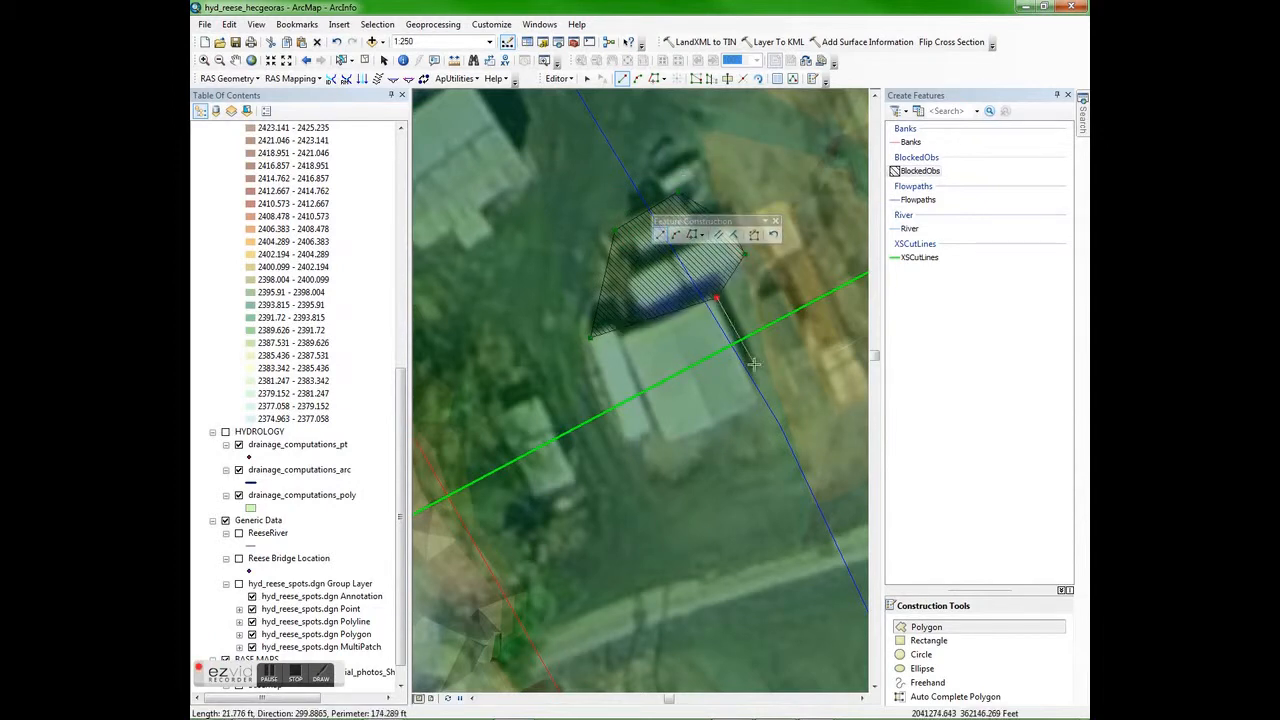
pyautogui.click(765, 403)
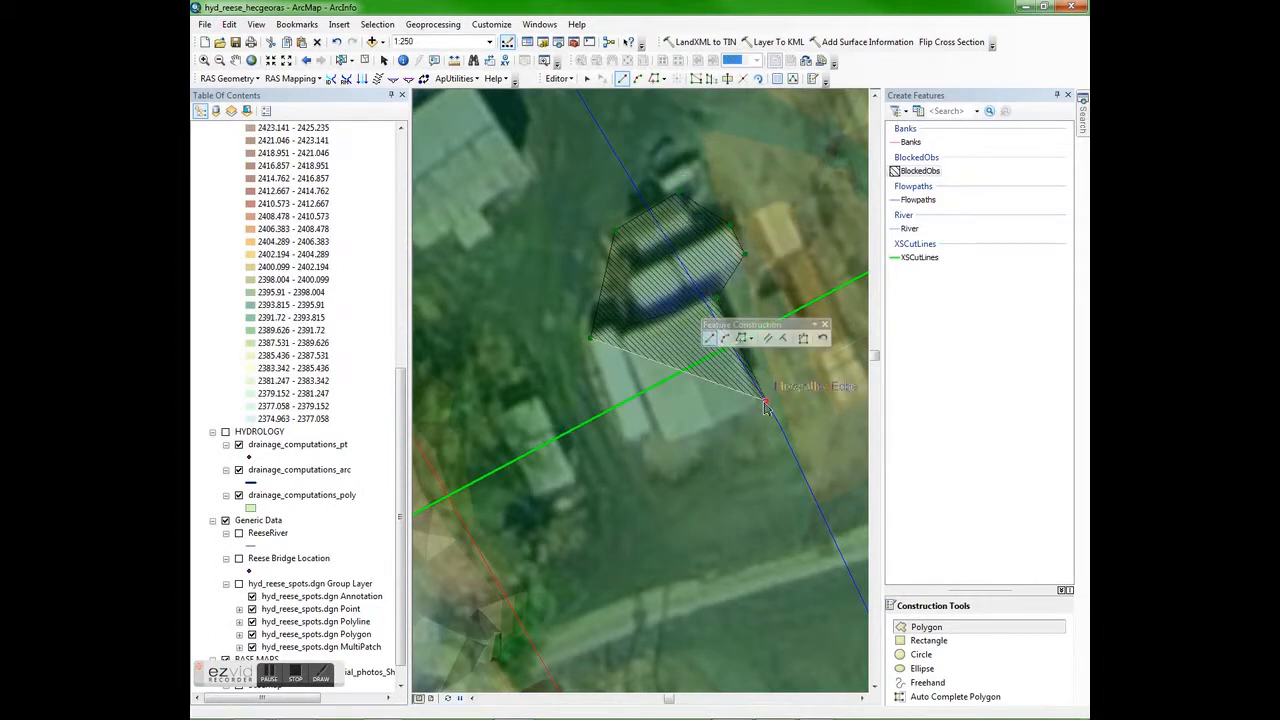
pyautogui.doubleClick(630, 460)
# Digitize a BlockedObs polygon, about 40 ft wide, around the building northwest of the adjoining buildings, following its cut-off lower corner.
pyautogui.scroll(-3, 659, 381)
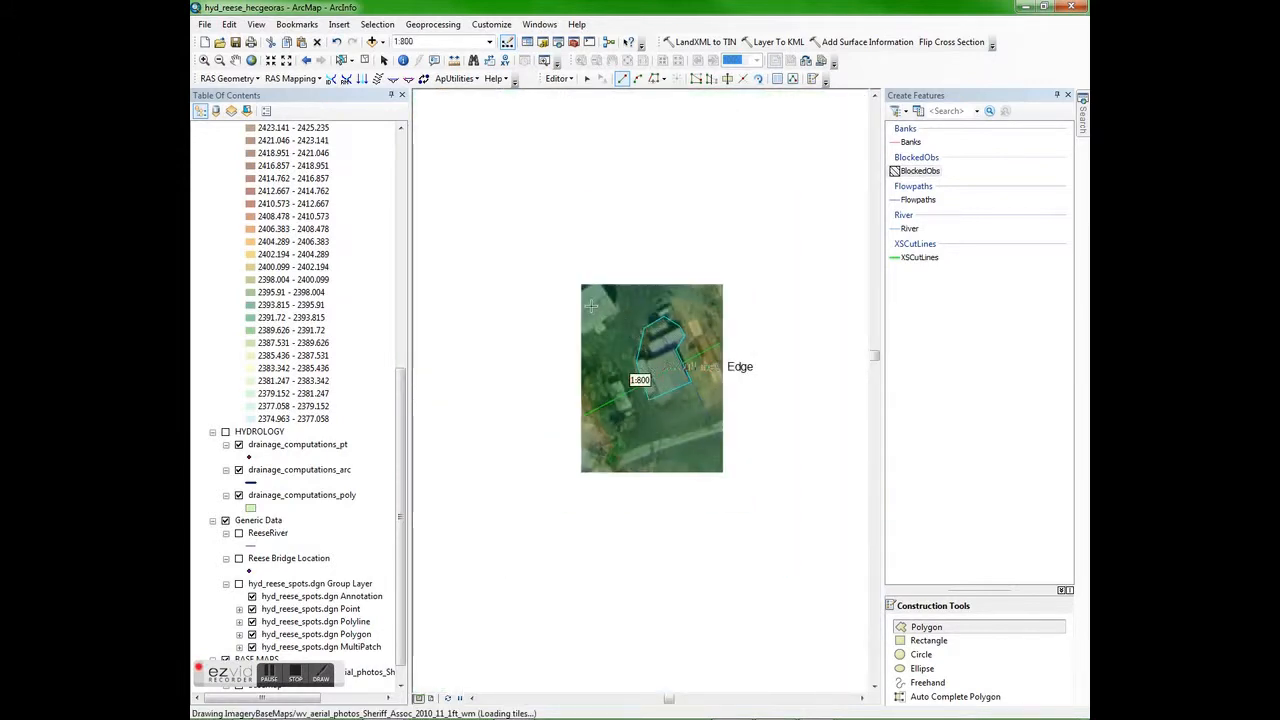
pyautogui.scroll(2, 587, 306)
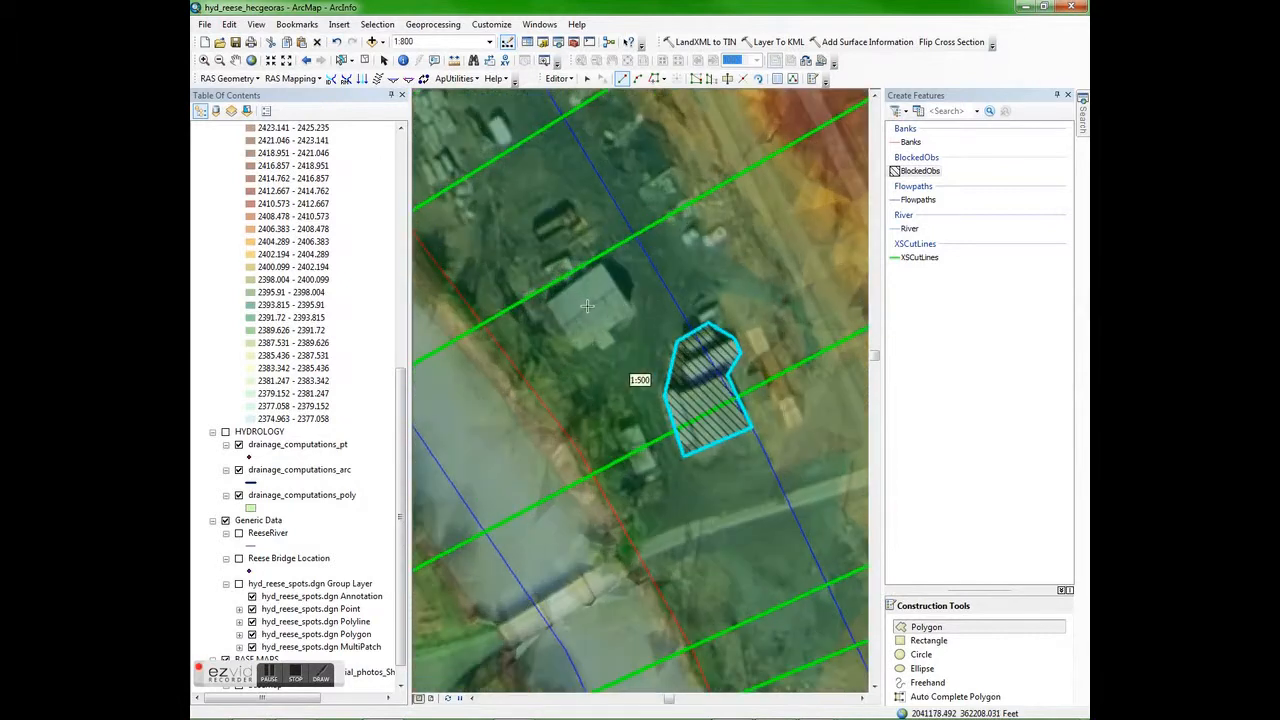
pyautogui.click(544, 304)
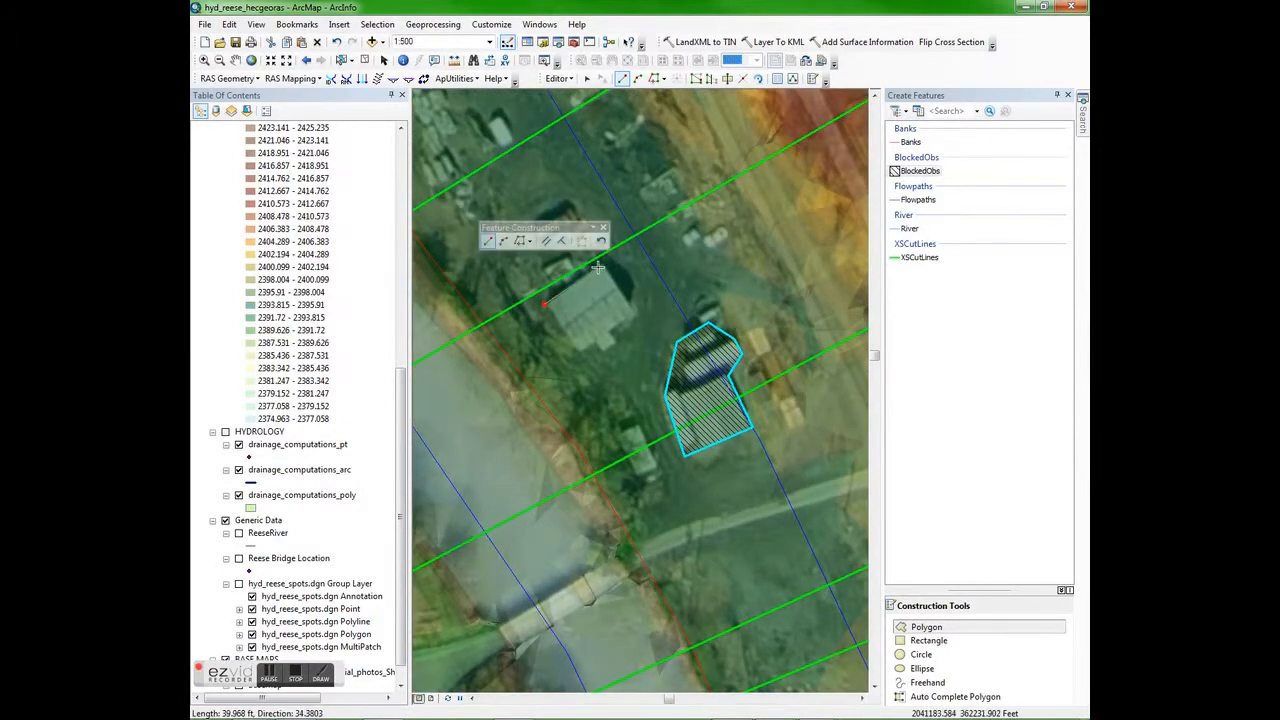
pyautogui.click(597, 266)
pyautogui.click(634, 317)
pyautogui.click(613, 340)
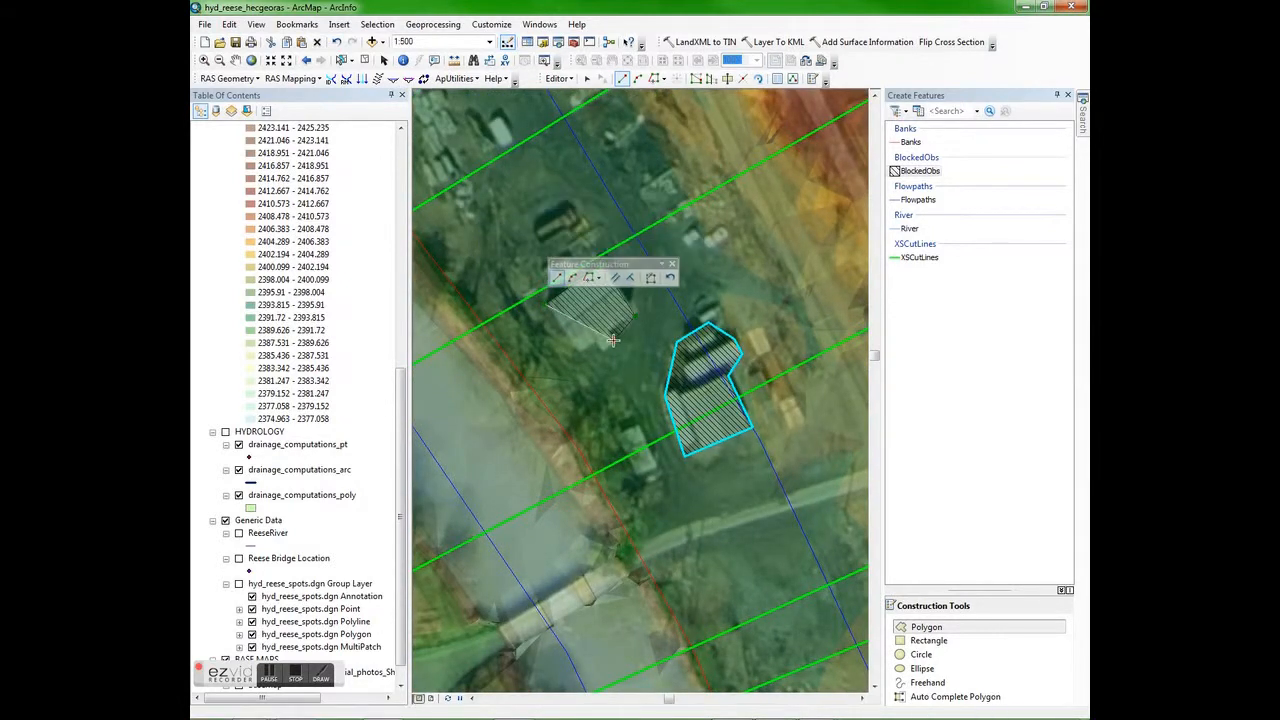
pyautogui.click(600, 353)
pyautogui.click(575, 353)
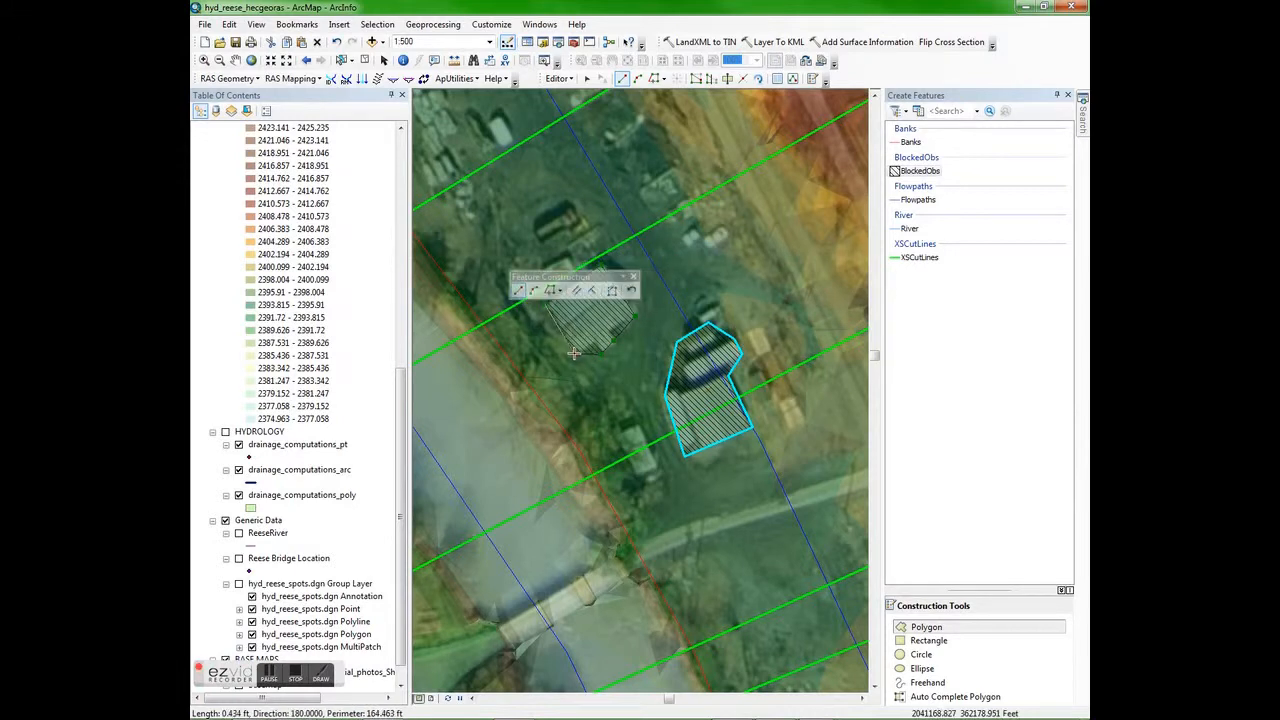
pyautogui.doubleClick(567, 345)
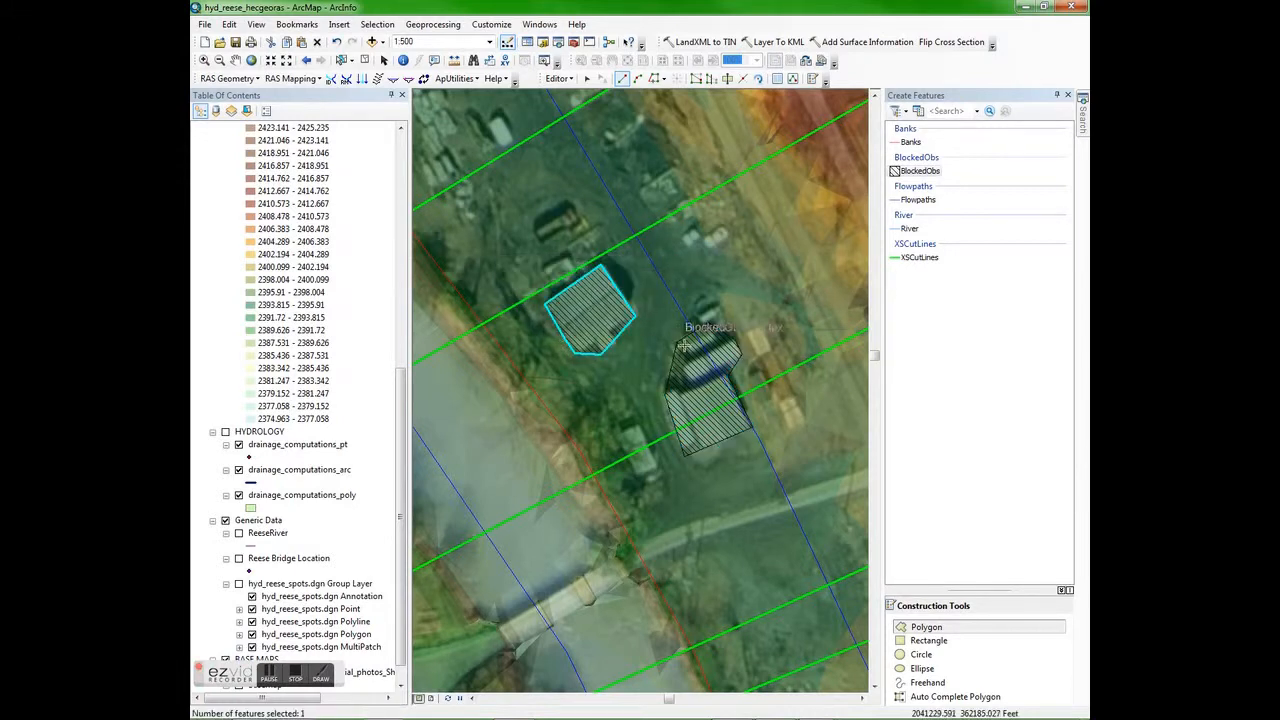
# Digitize a BlockedObs polygon around the long building farther upstream on the eastern flow path, extending it past the cut line just south.
pyautogui.scroll(-2, 593, 276)
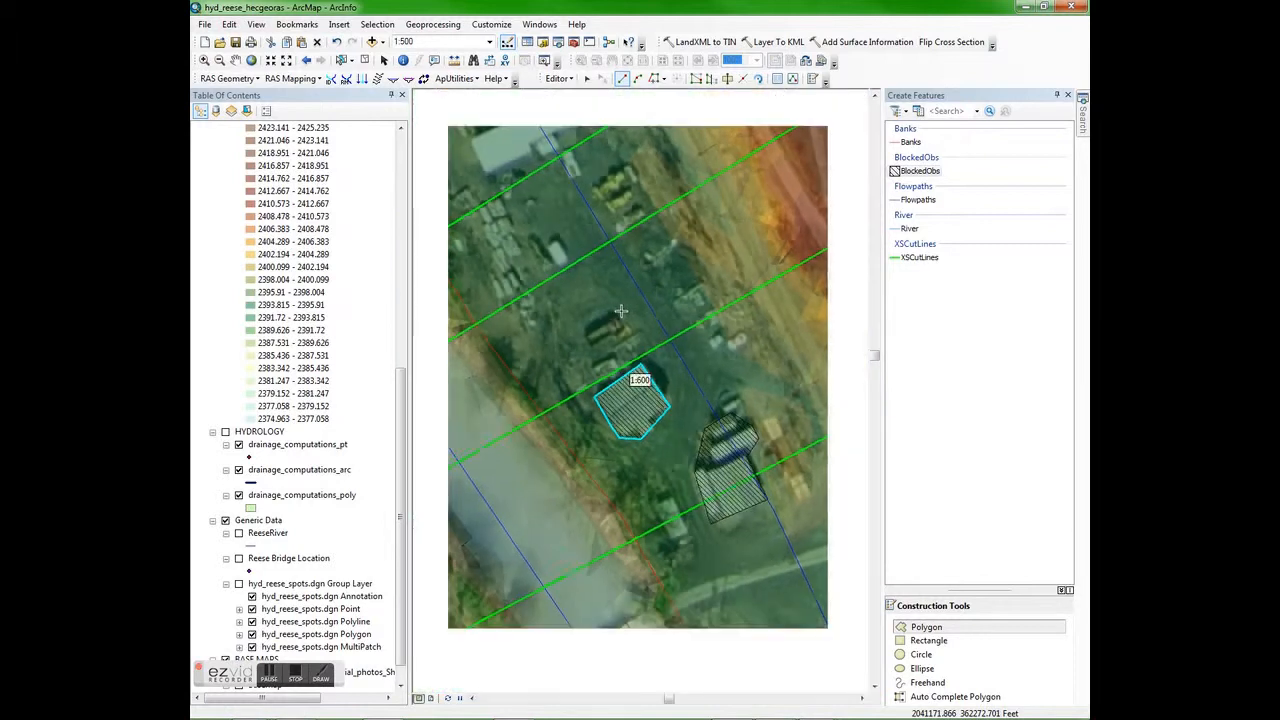
pyautogui.moveTo(545, 187); pyautogui.dragTo(625, 359)
pyautogui.scroll(-3, 594, 352)
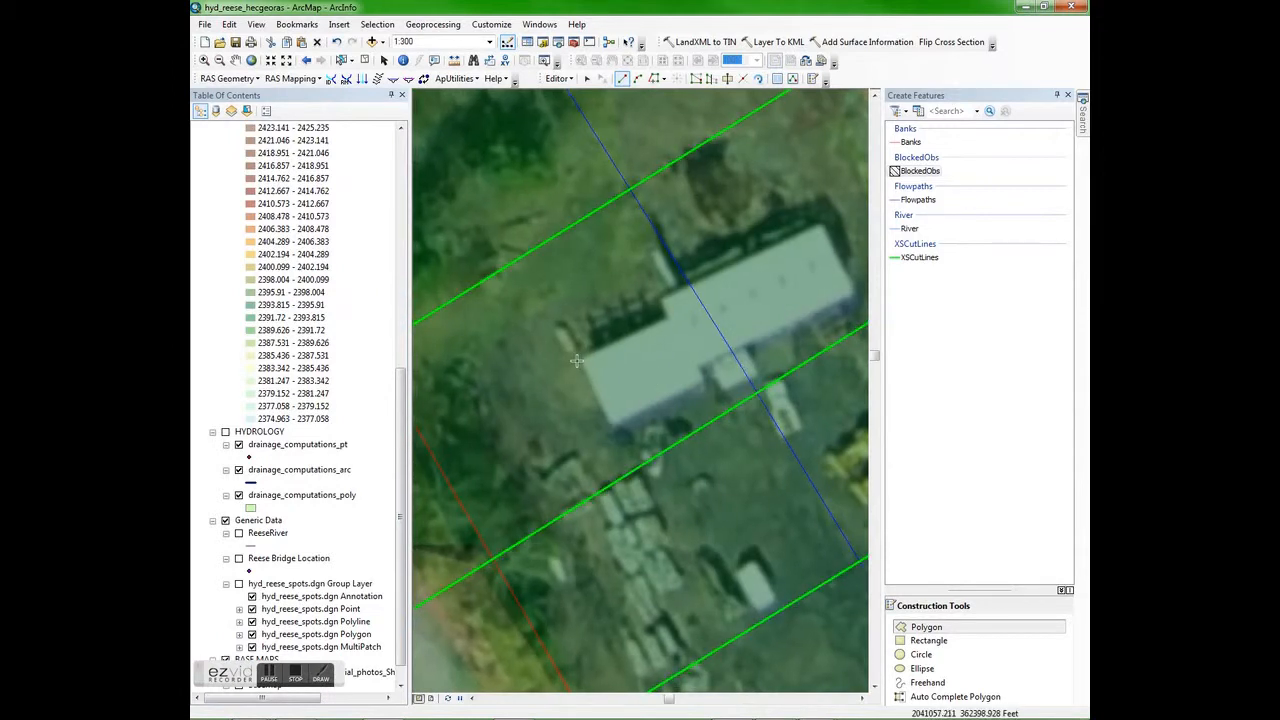
pyautogui.click(581, 361)
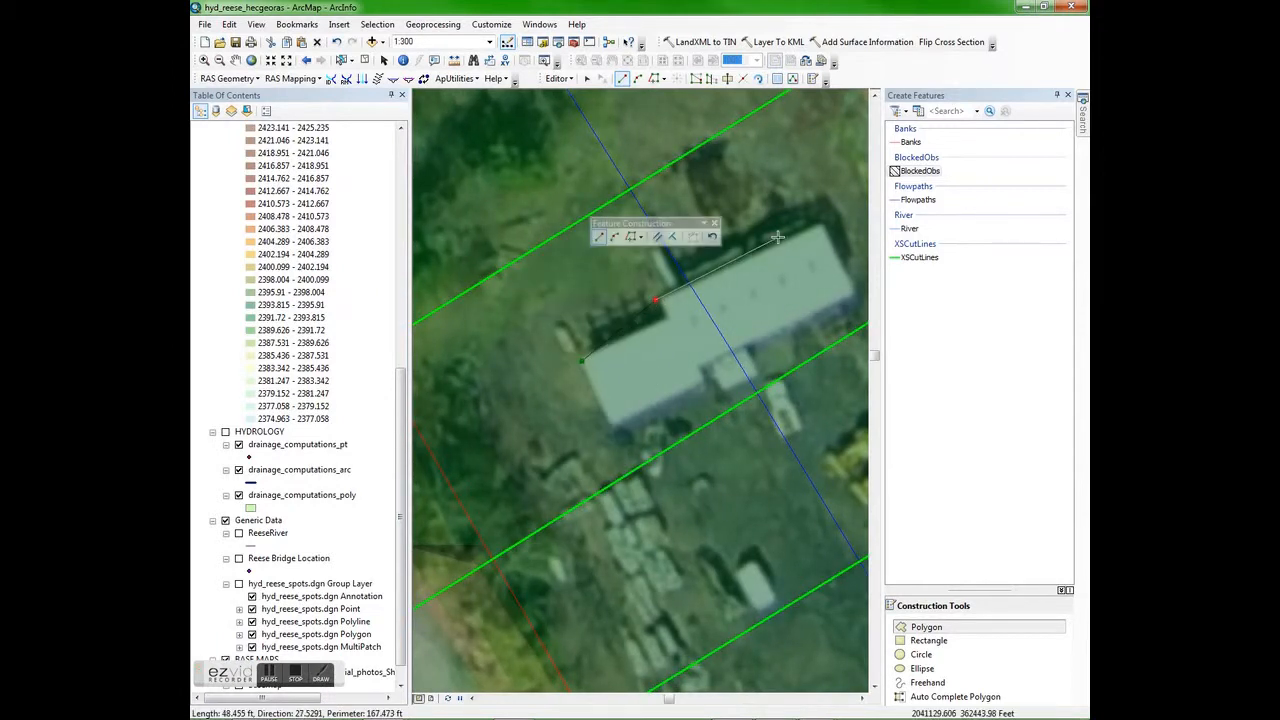
pyautogui.click(819, 227)
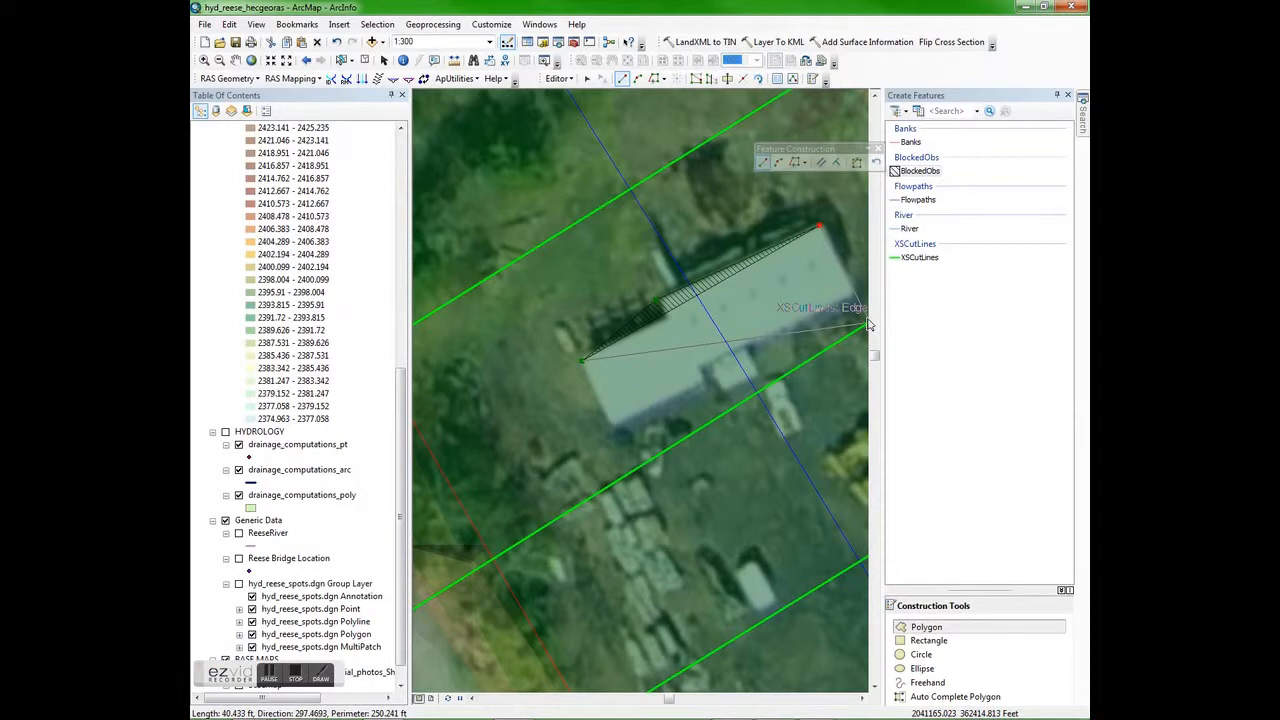
pyautogui.moveTo(851, 311); pyautogui.dragTo(800, 307)
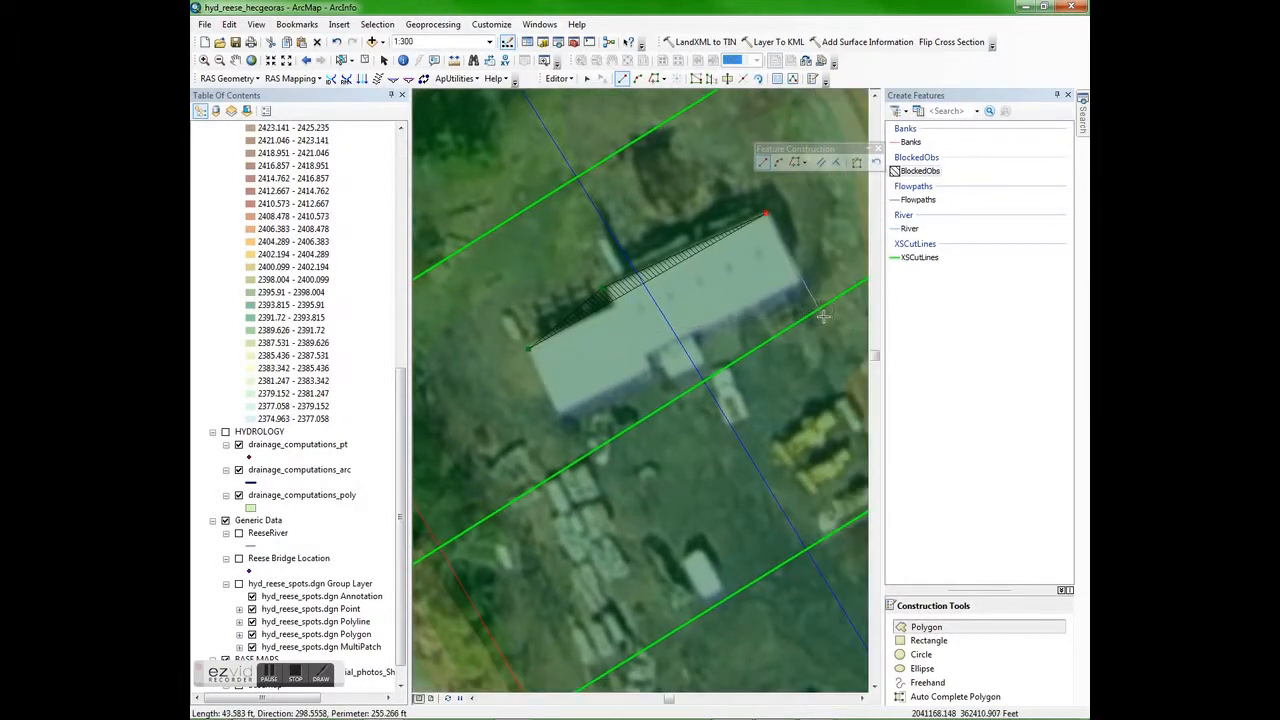
pyautogui.click(827, 324)
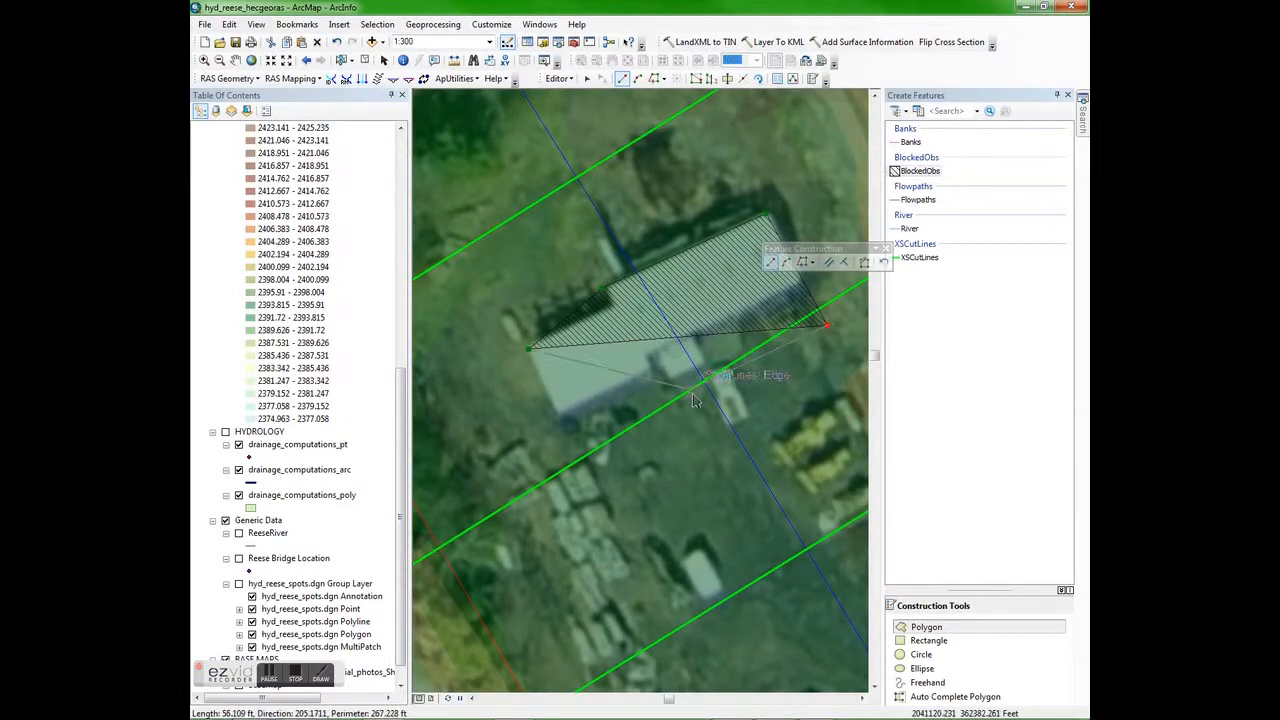
pyautogui.click(585, 478)
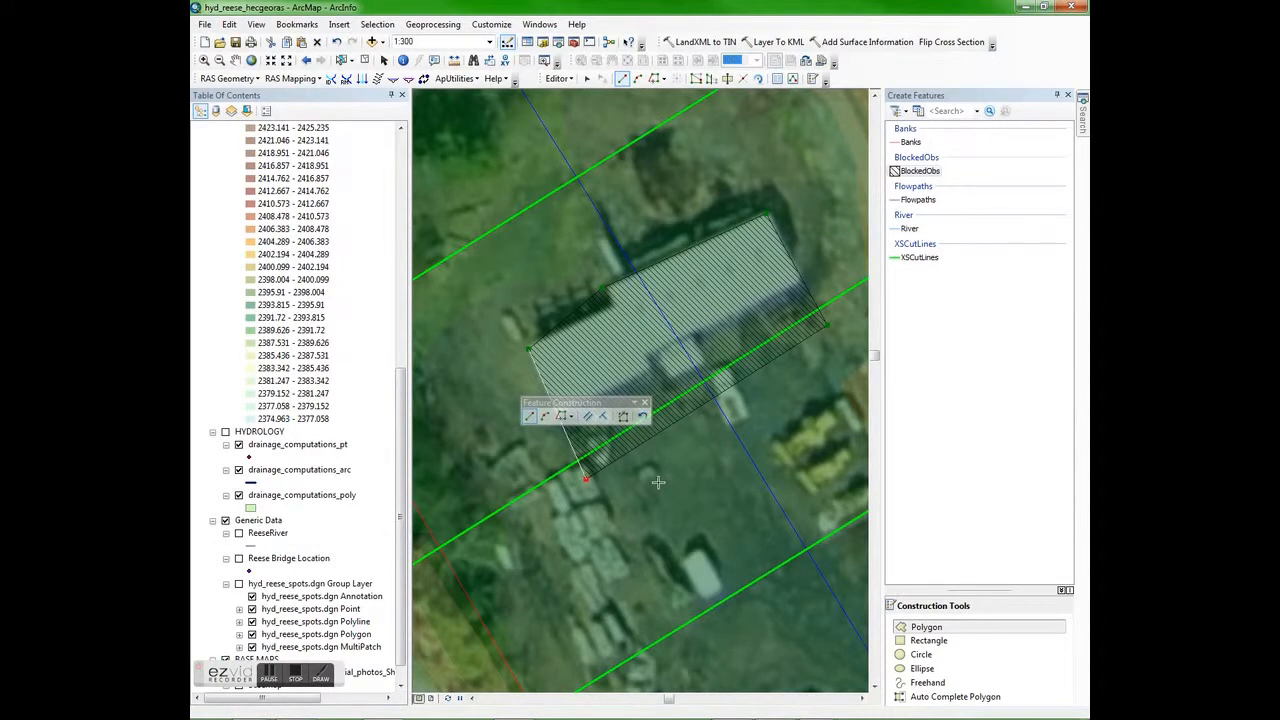
pyautogui.doubleClick(700, 436)
# Save the blocked obstruction edits and stop the editing session.
pyautogui.scroll(-8, 580, 380)
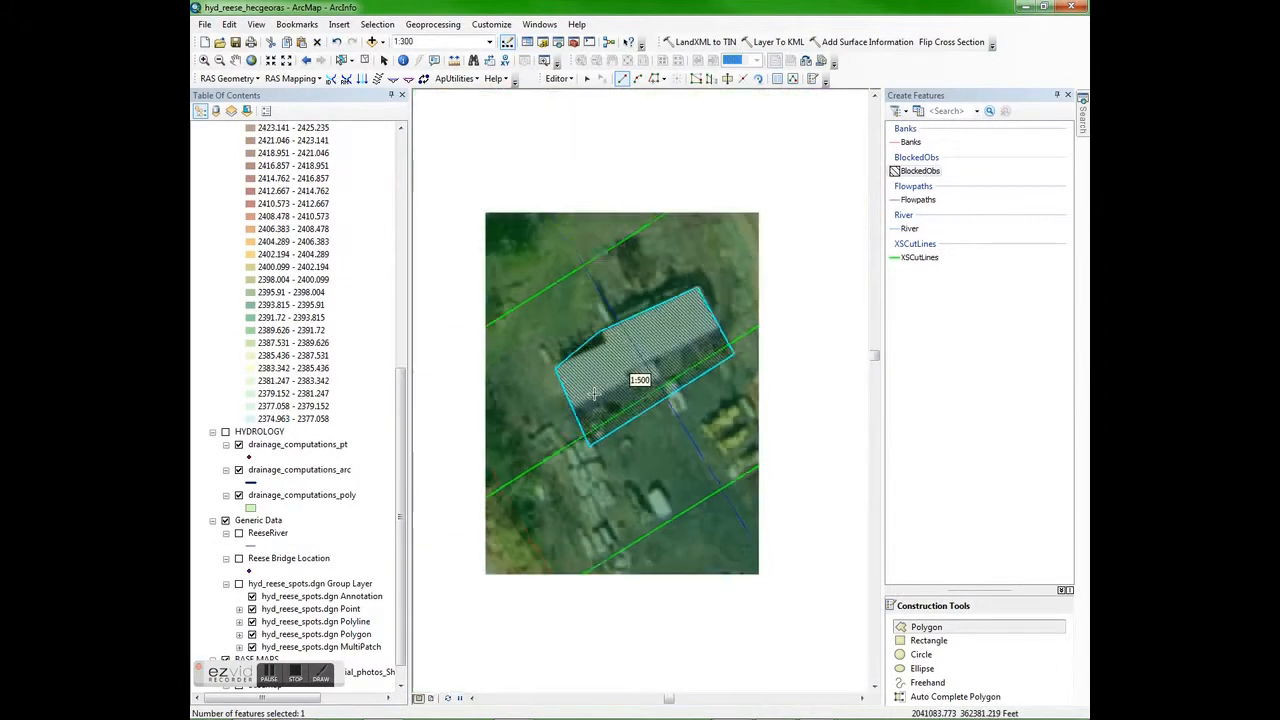
pyautogui.click(557, 78)
pyautogui.click(585, 130)
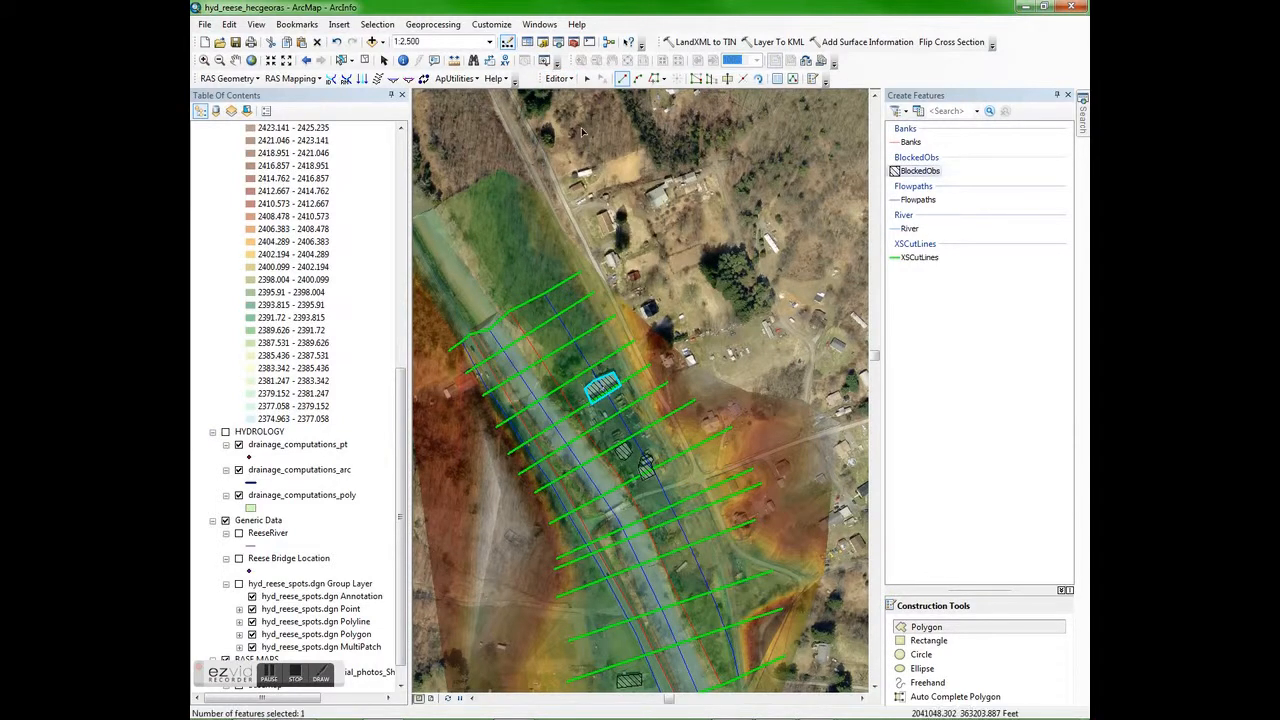
pyautogui.click(557, 78)
pyautogui.click(571, 107)
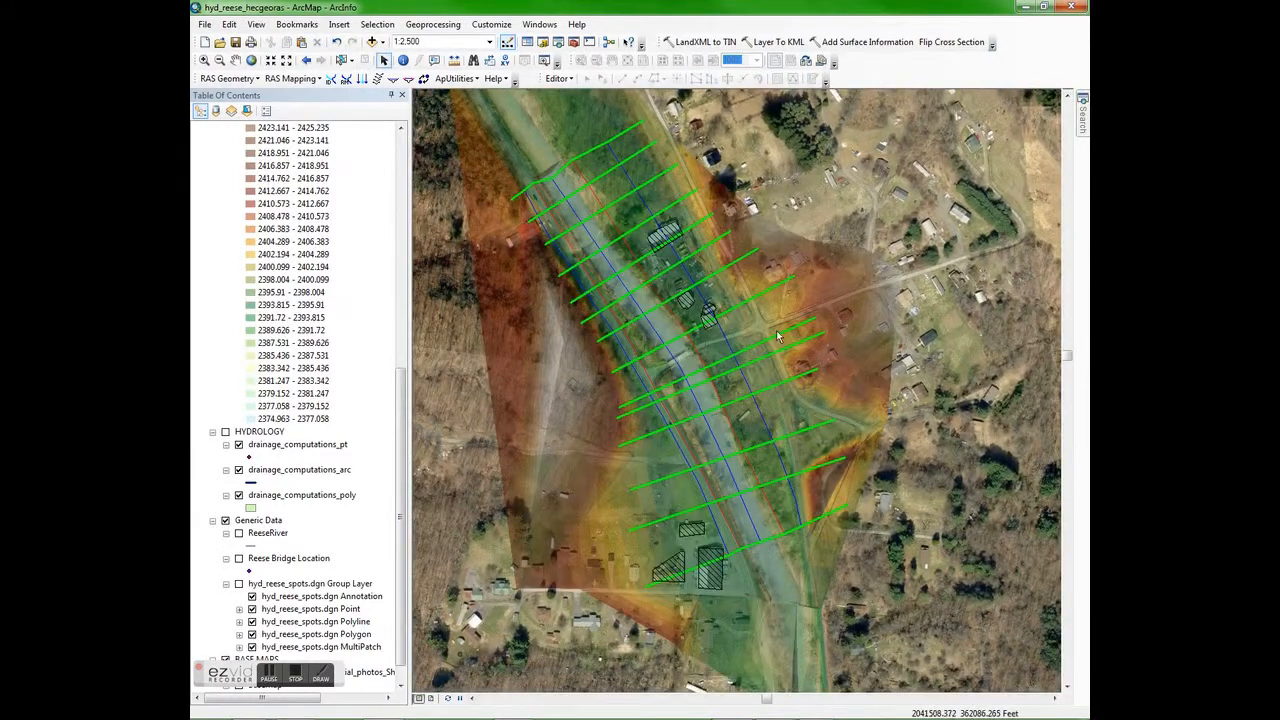
# Create the RAS ineffective flow areas layer named IneffAreas, clearing all its existing records.
pyautogui.click(228, 78)
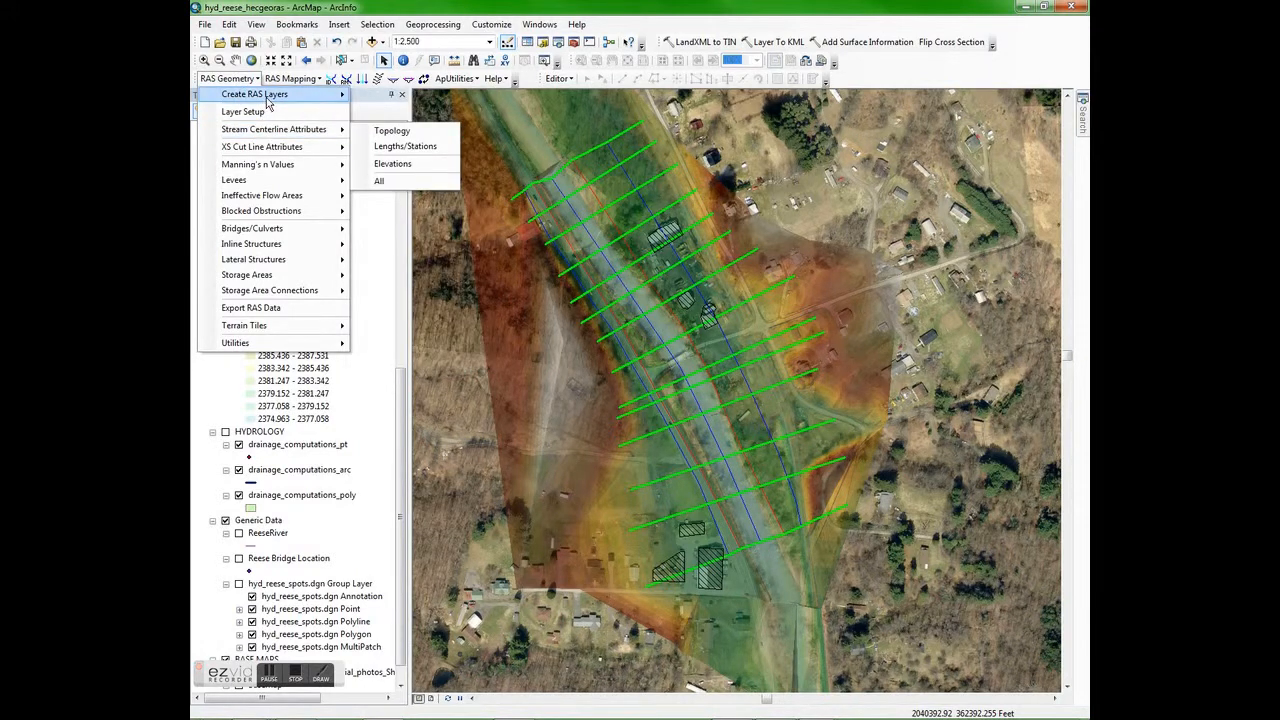
pyautogui.moveTo(255, 94)
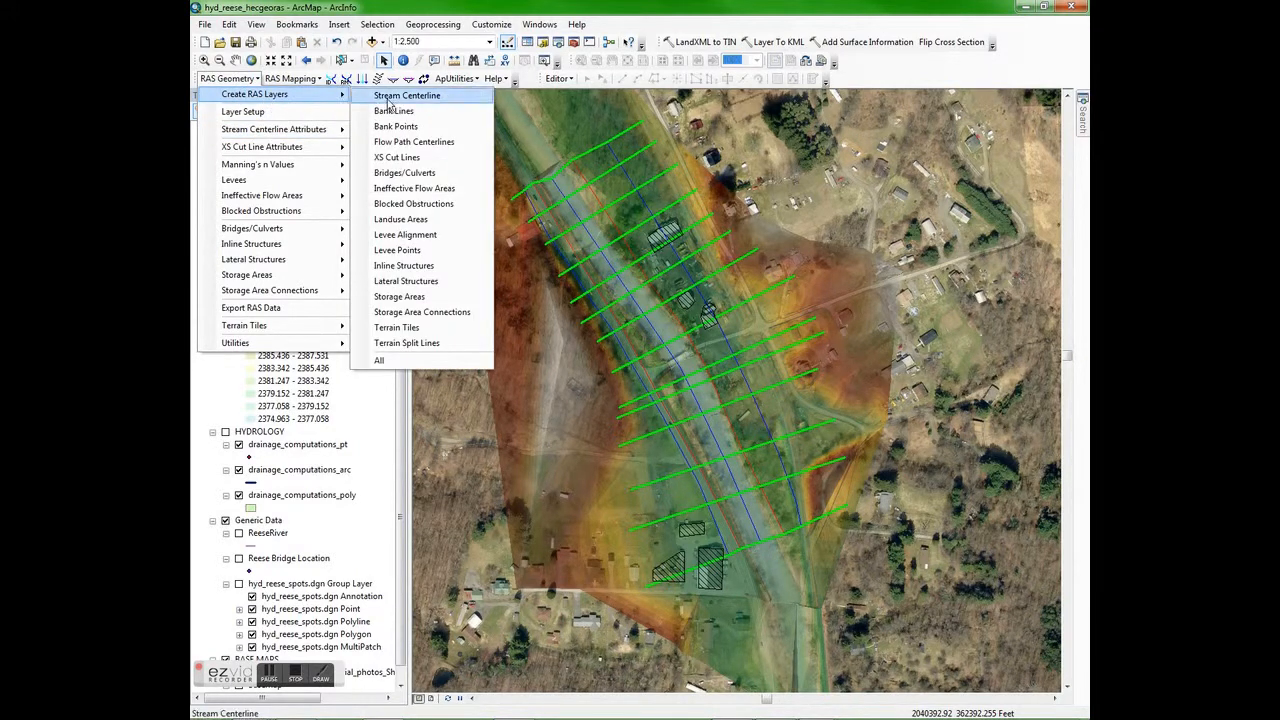
pyautogui.click(414, 188)
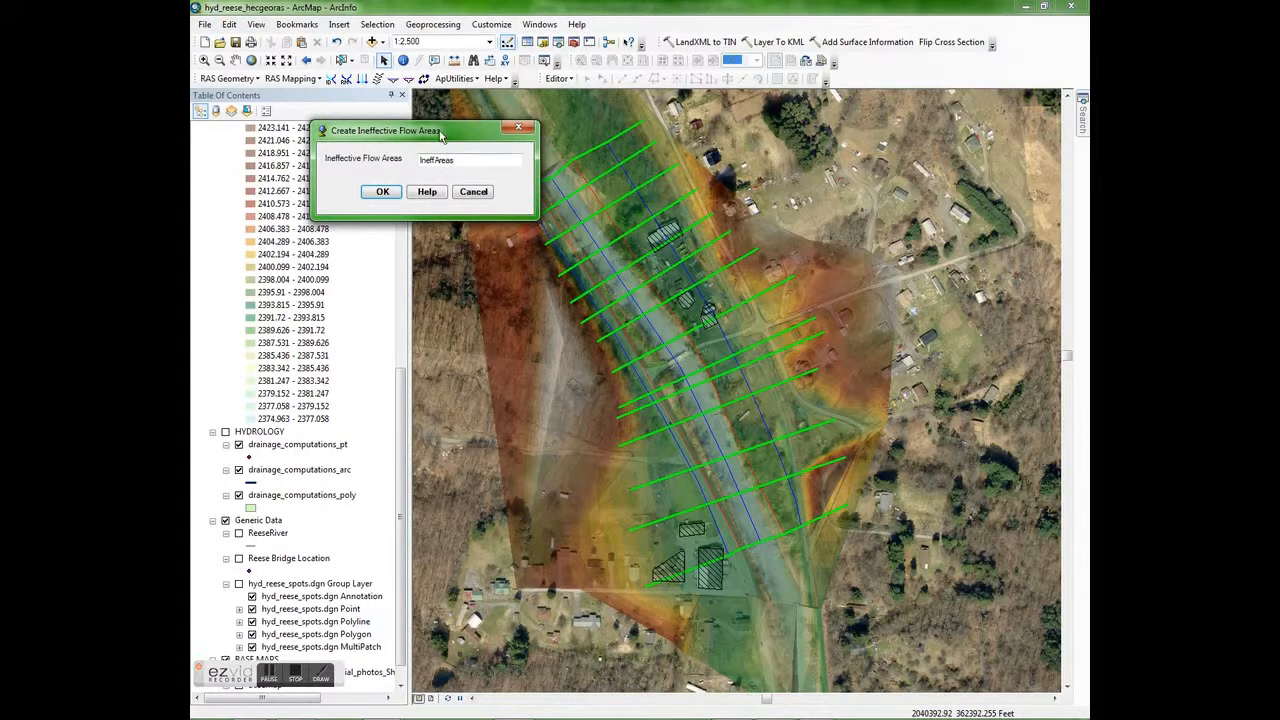
pyautogui.moveTo(440, 135); pyautogui.dragTo(464, 119)
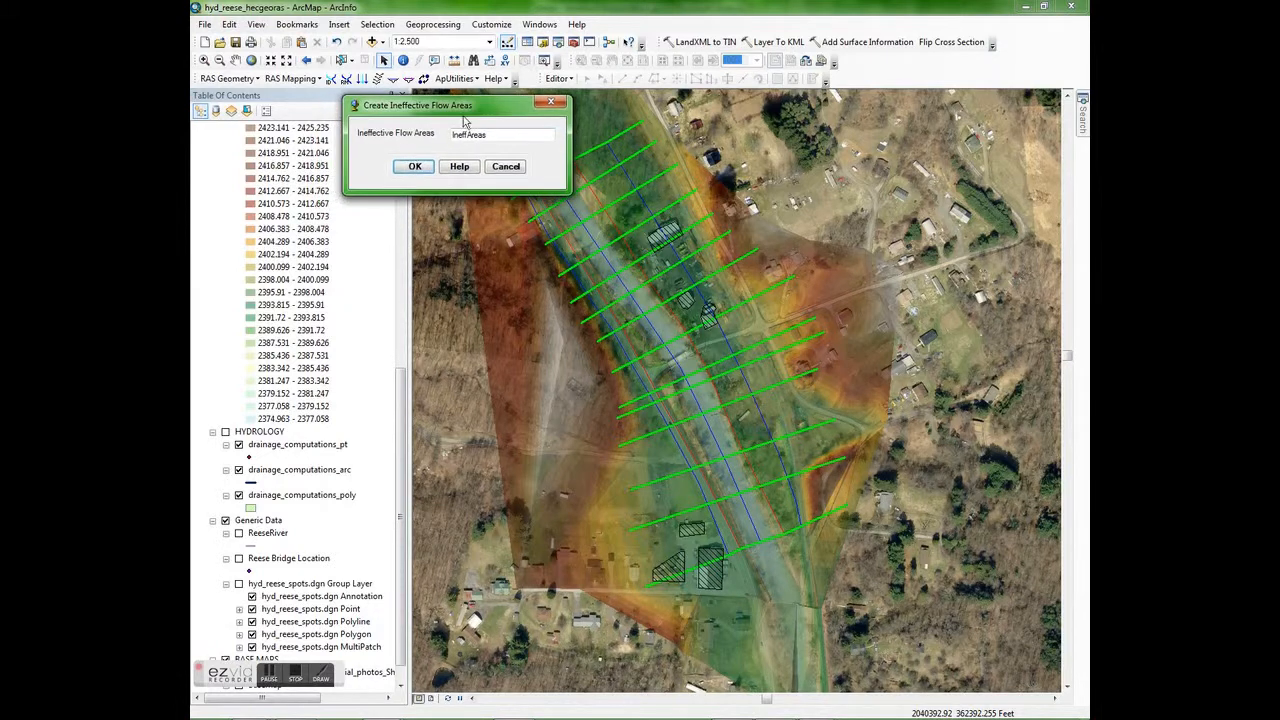
pyautogui.click(416, 167)
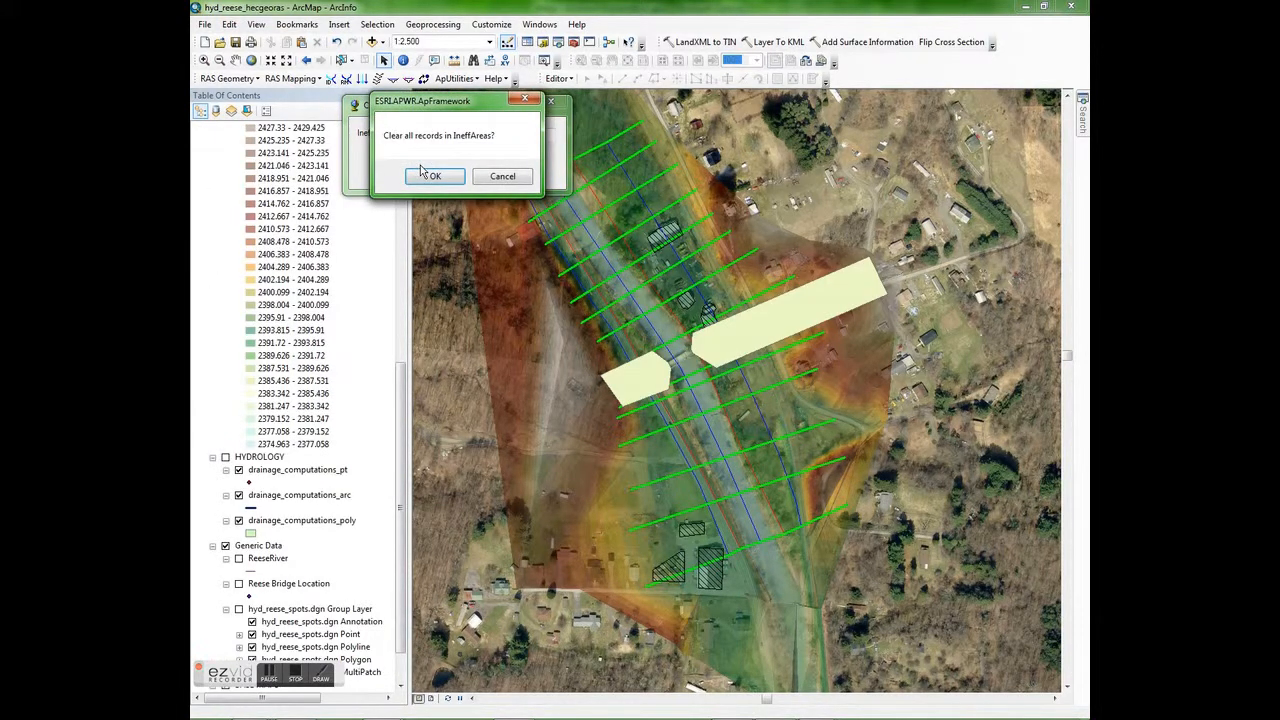
pyautogui.click(437, 177)
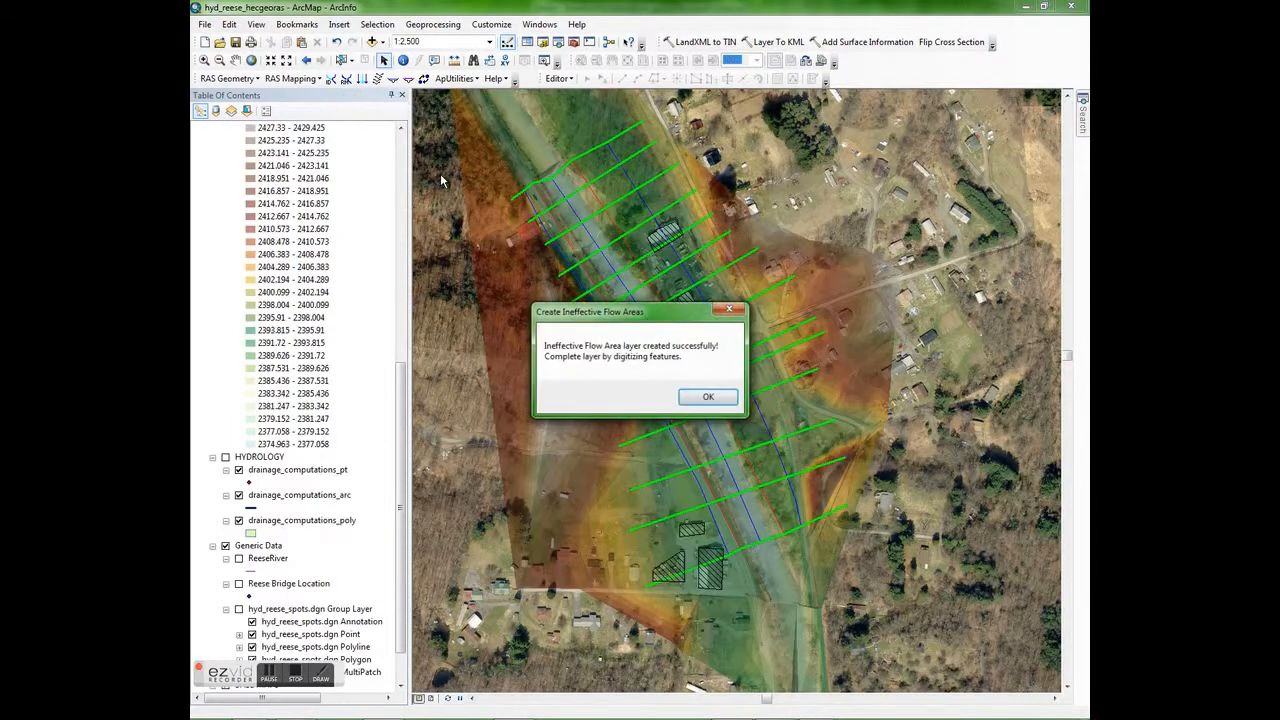
pyautogui.click(706, 397)
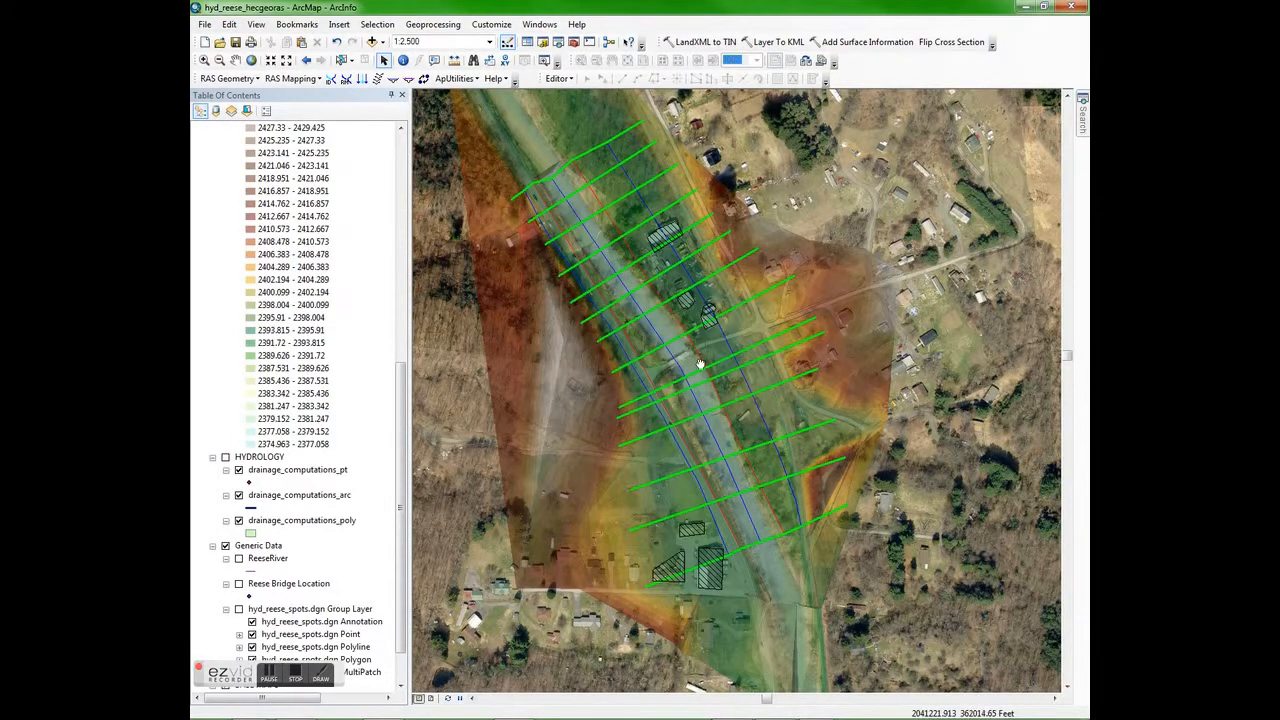
# Start an editing session on the IneffAreas layer.
pyautogui.scroll(5, 700, 365)
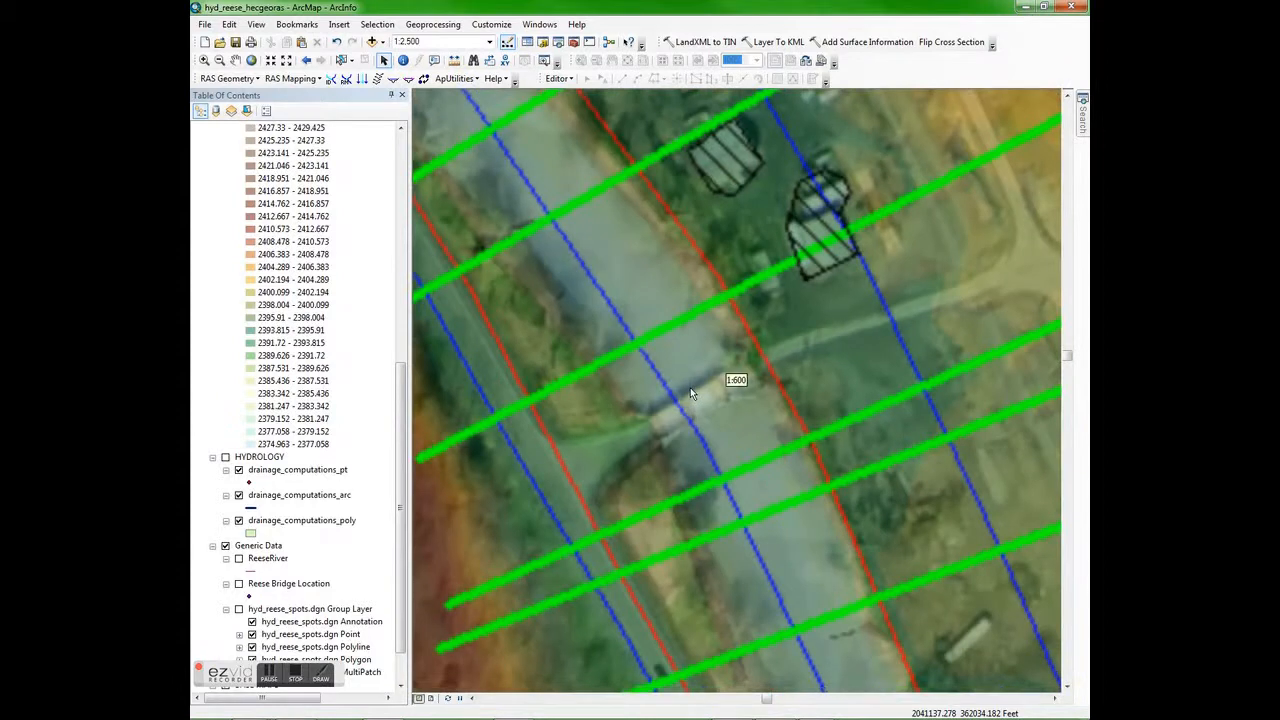
pyautogui.click(558, 78)
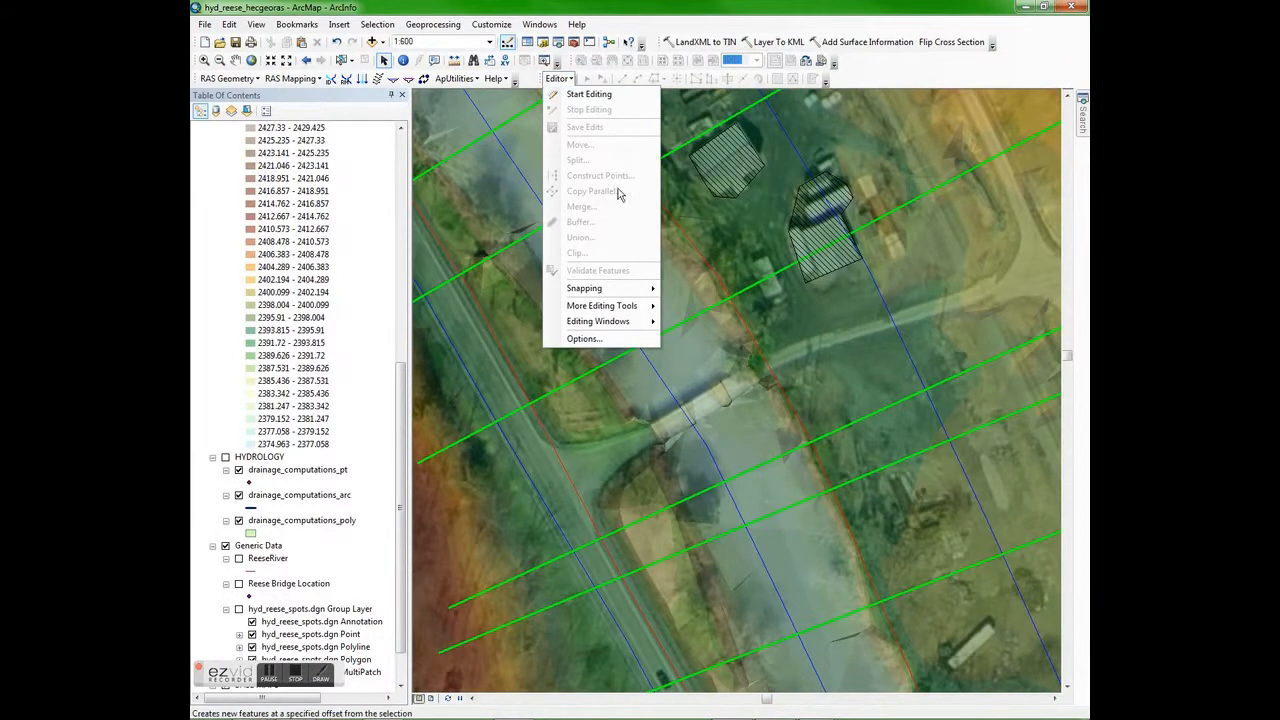
pyautogui.click(588, 98)
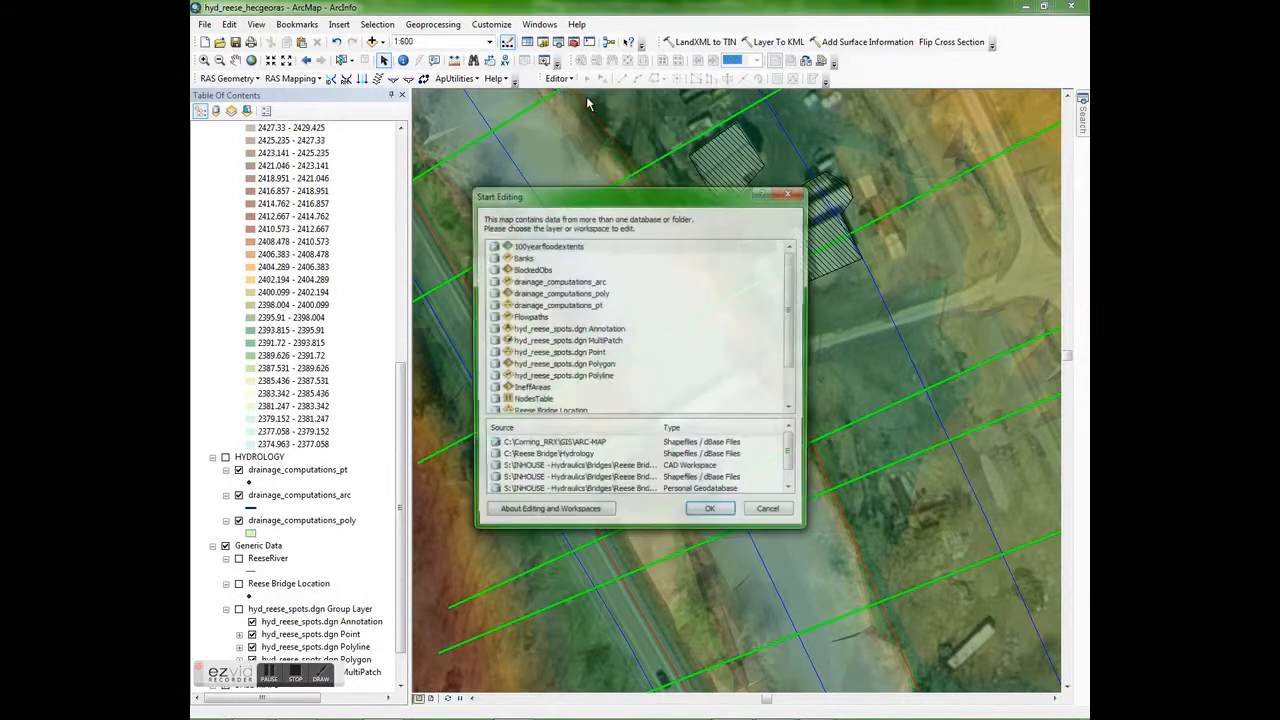
pyautogui.scroll(-1, 760, 280)
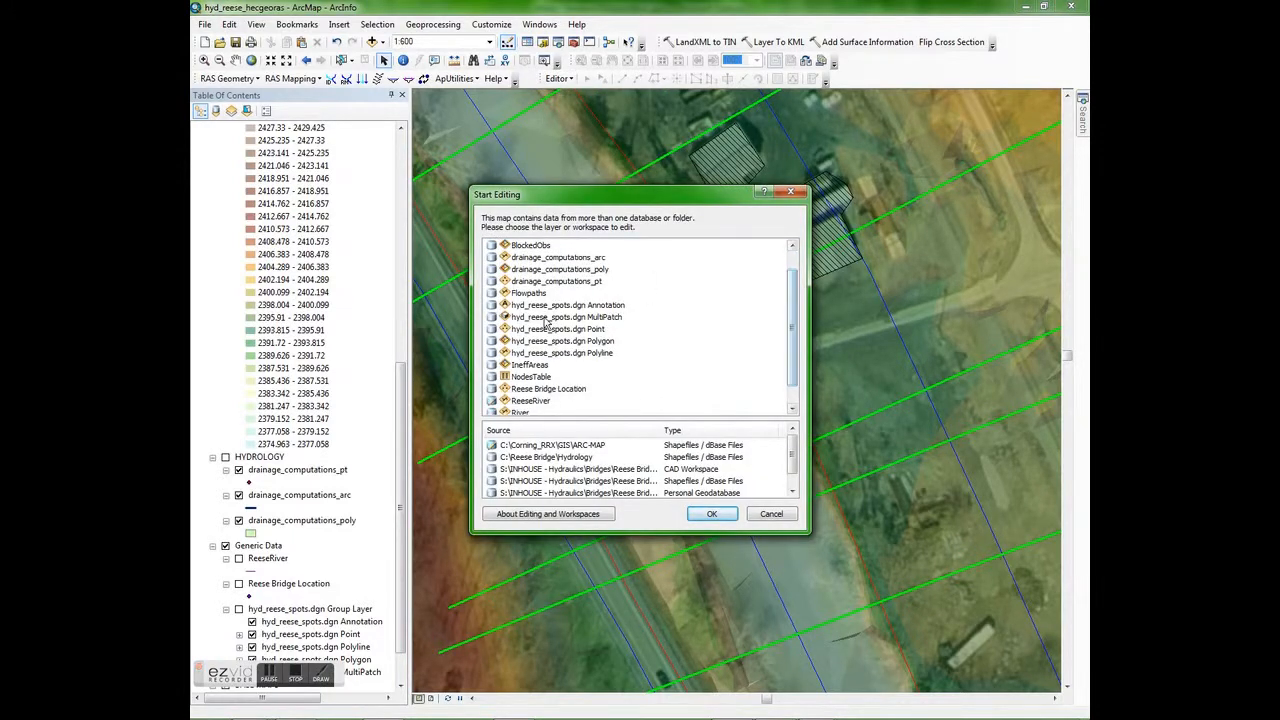
pyautogui.click(537, 365)
pyautogui.click(724, 521)
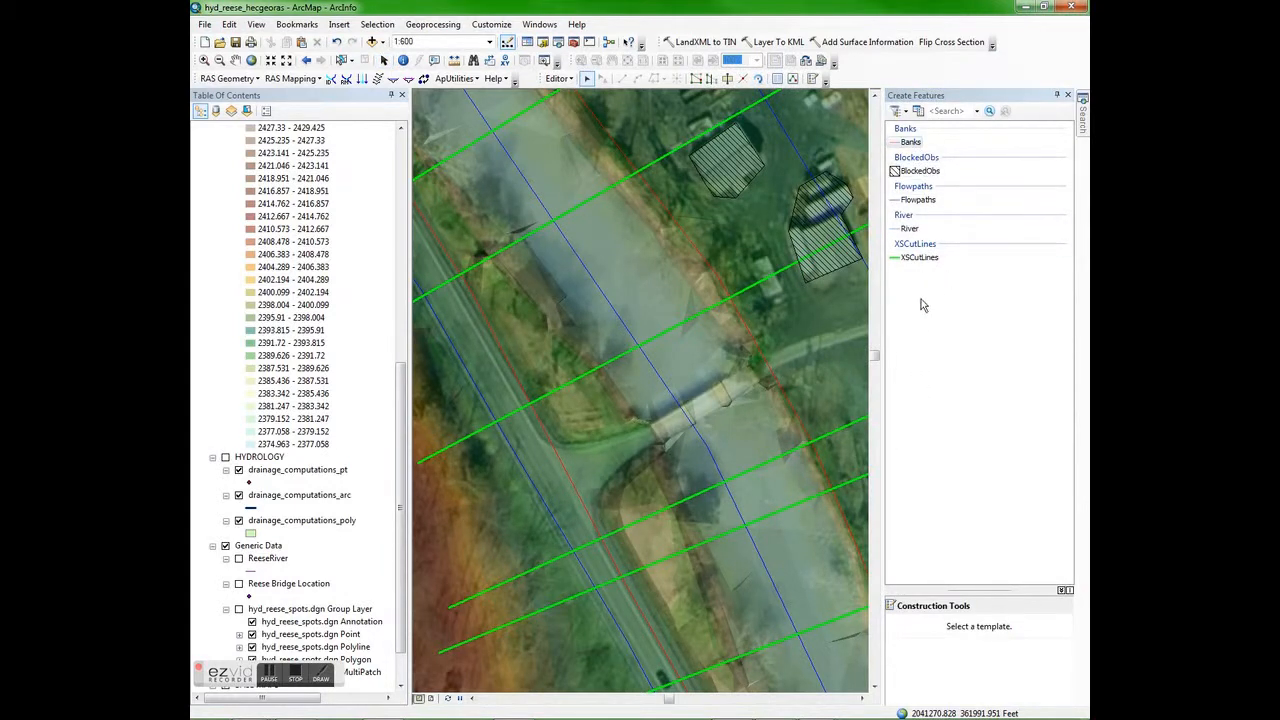
# Create a new feature template for the IneffAreas layer.
pyautogui.click(918, 111)
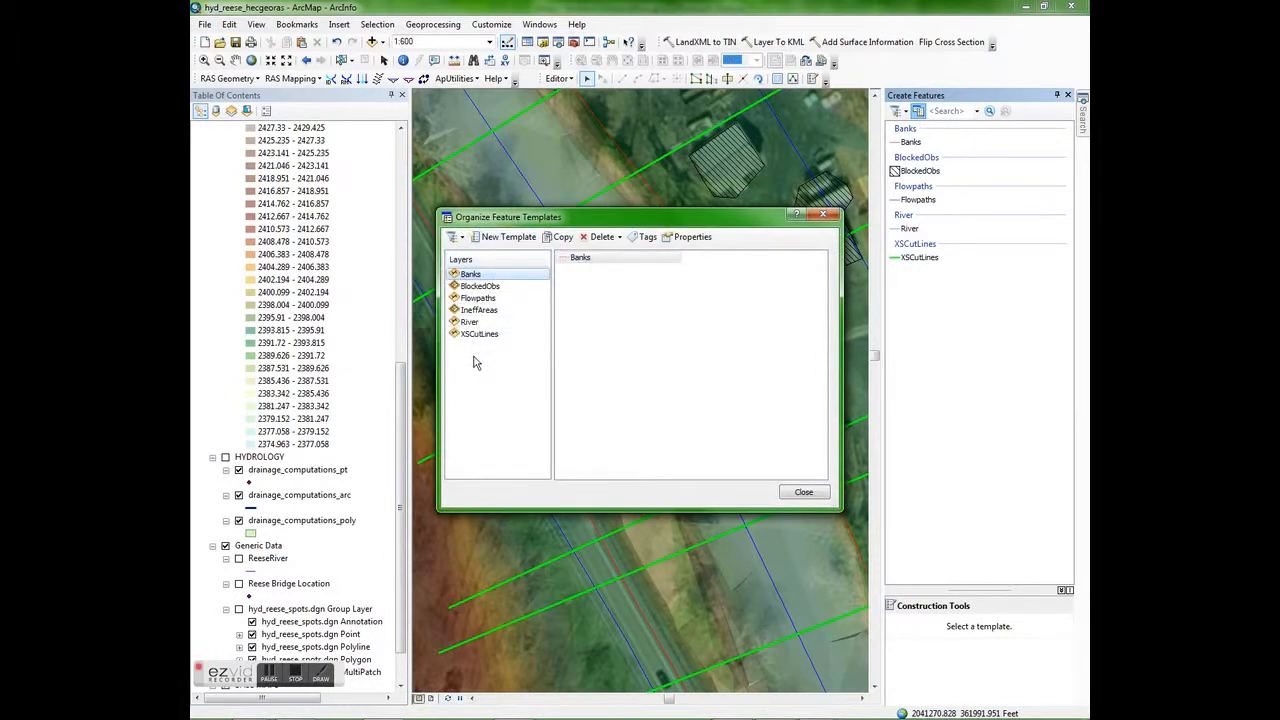
pyautogui.click(479, 310)
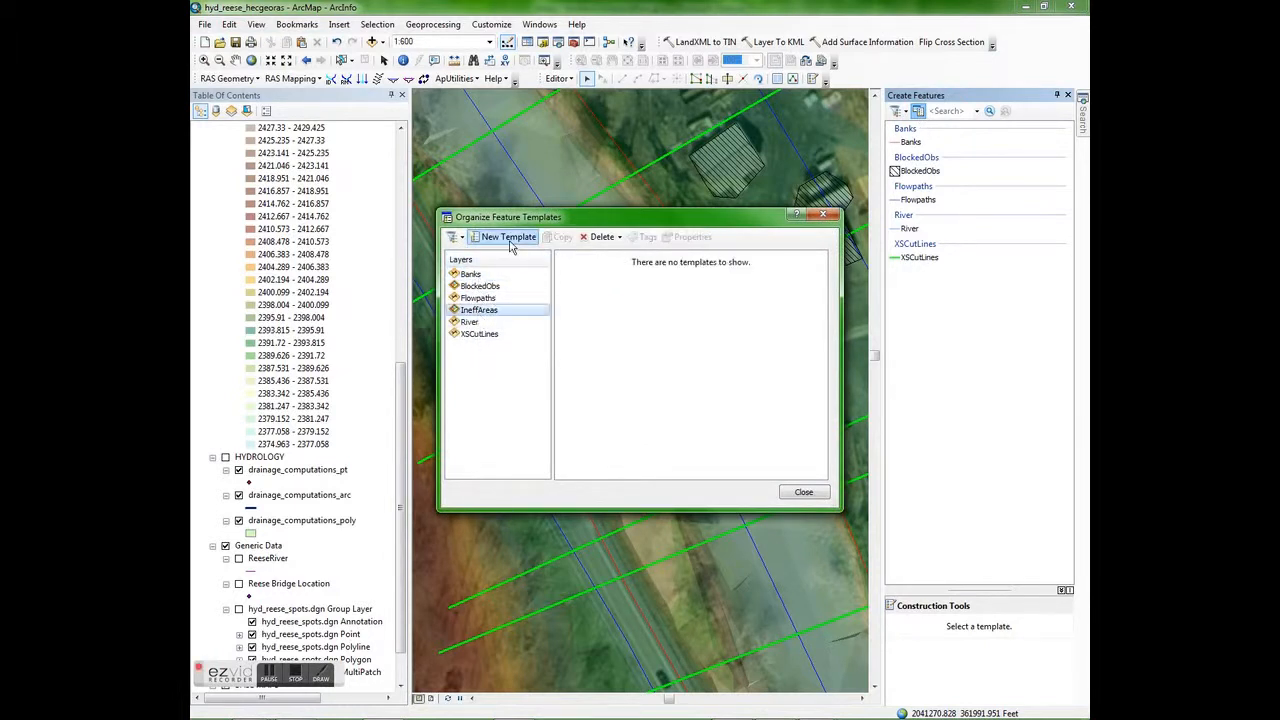
pyautogui.click(509, 240)
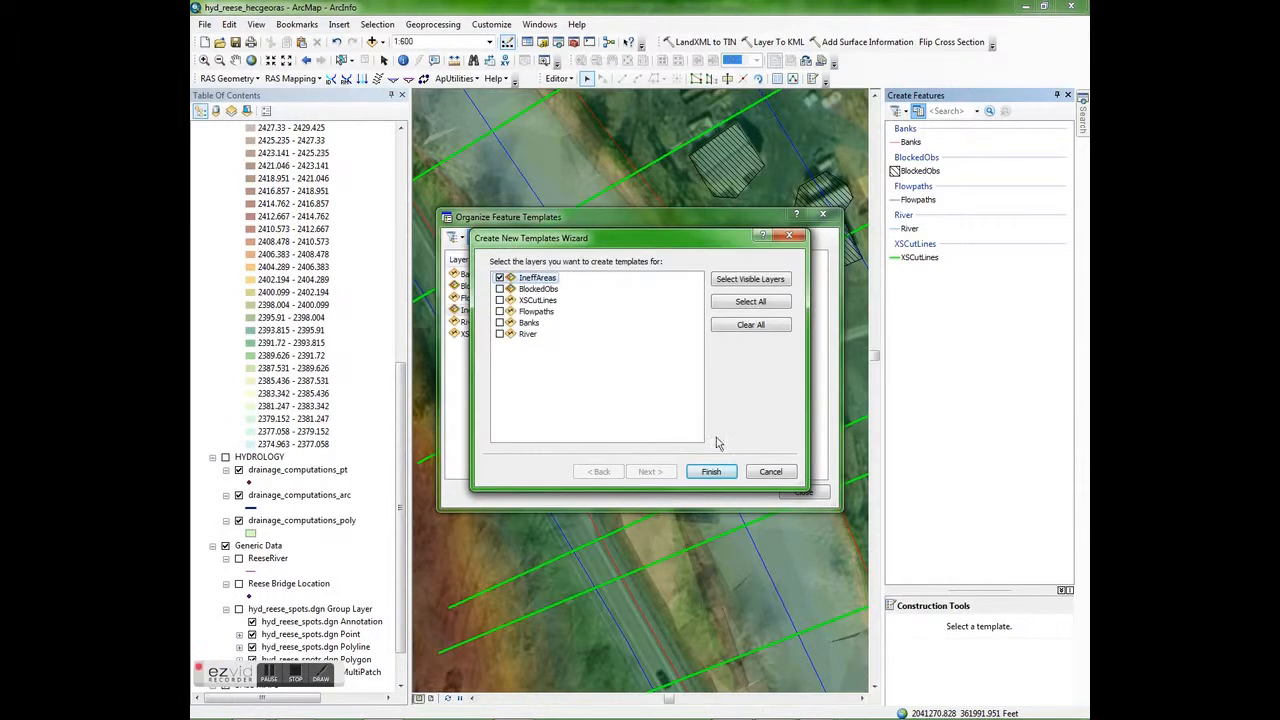
pyautogui.click(711, 471)
pyautogui.click(805, 494)
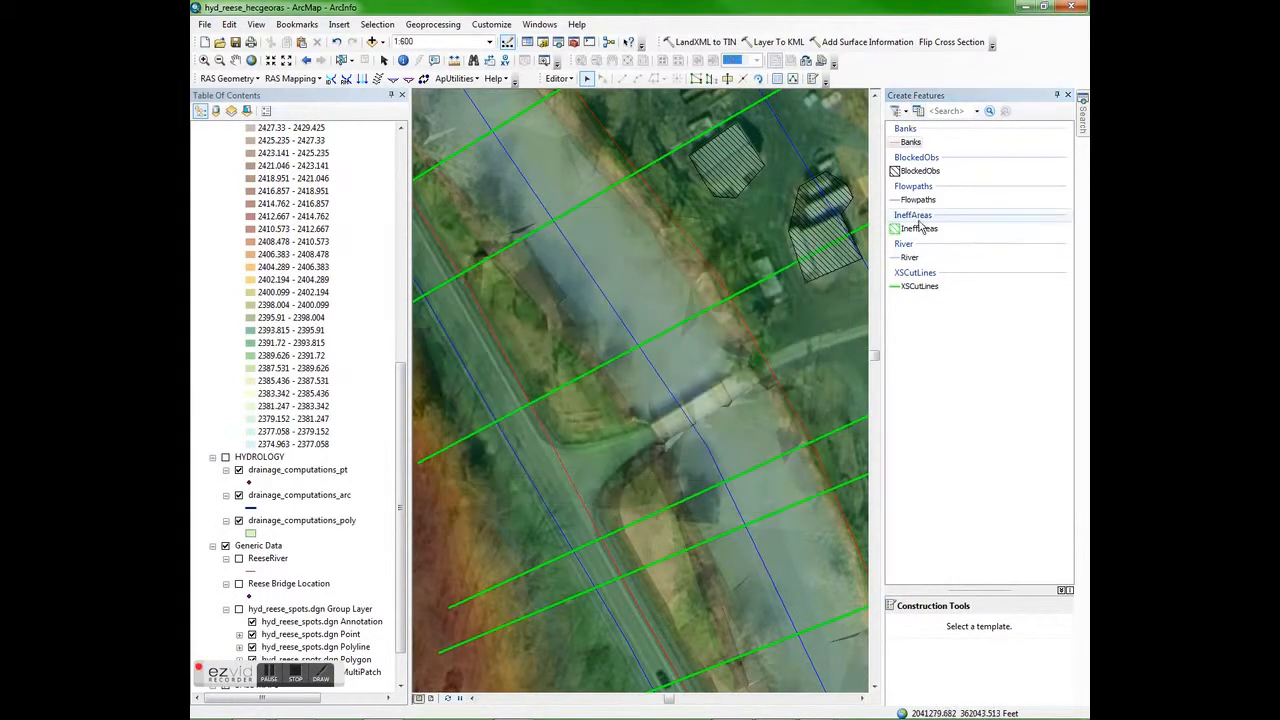
# Digitize an IneffAreas polygon on the roadway side of the river, from the bridge abutment out past the ends of the adjacent cut lines.
pyautogui.click(918, 228)
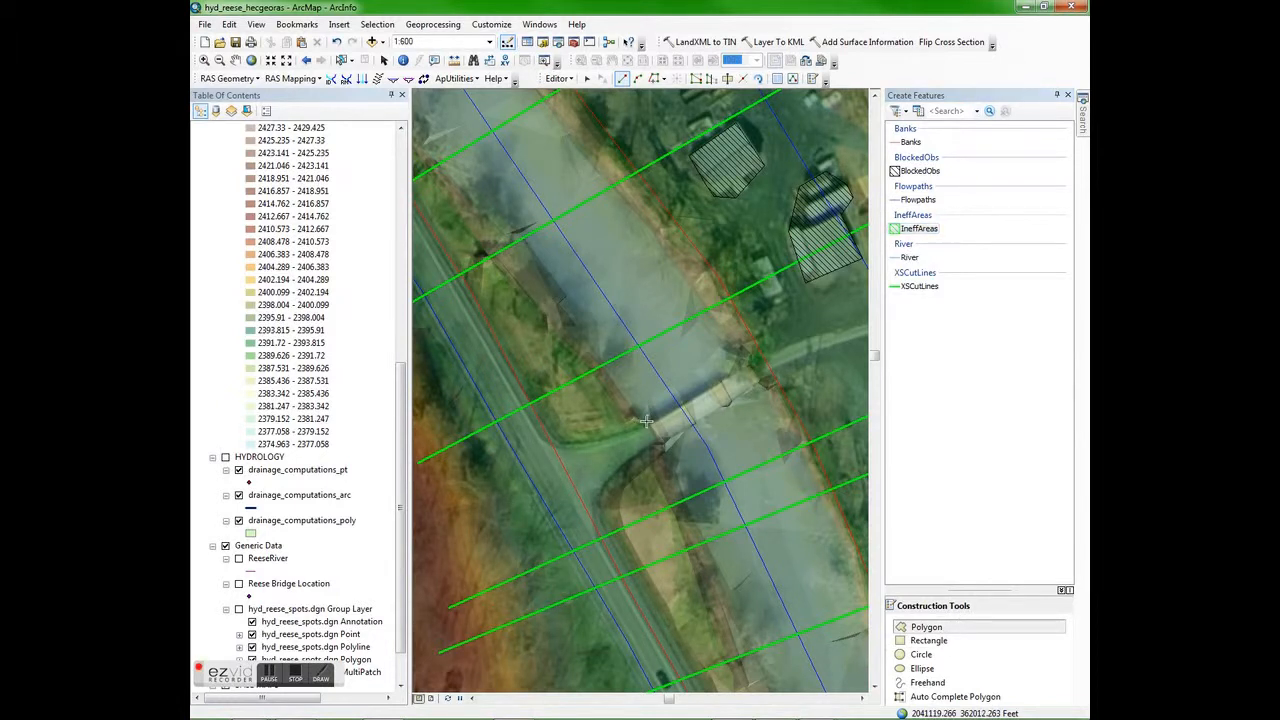
pyautogui.click(666, 450)
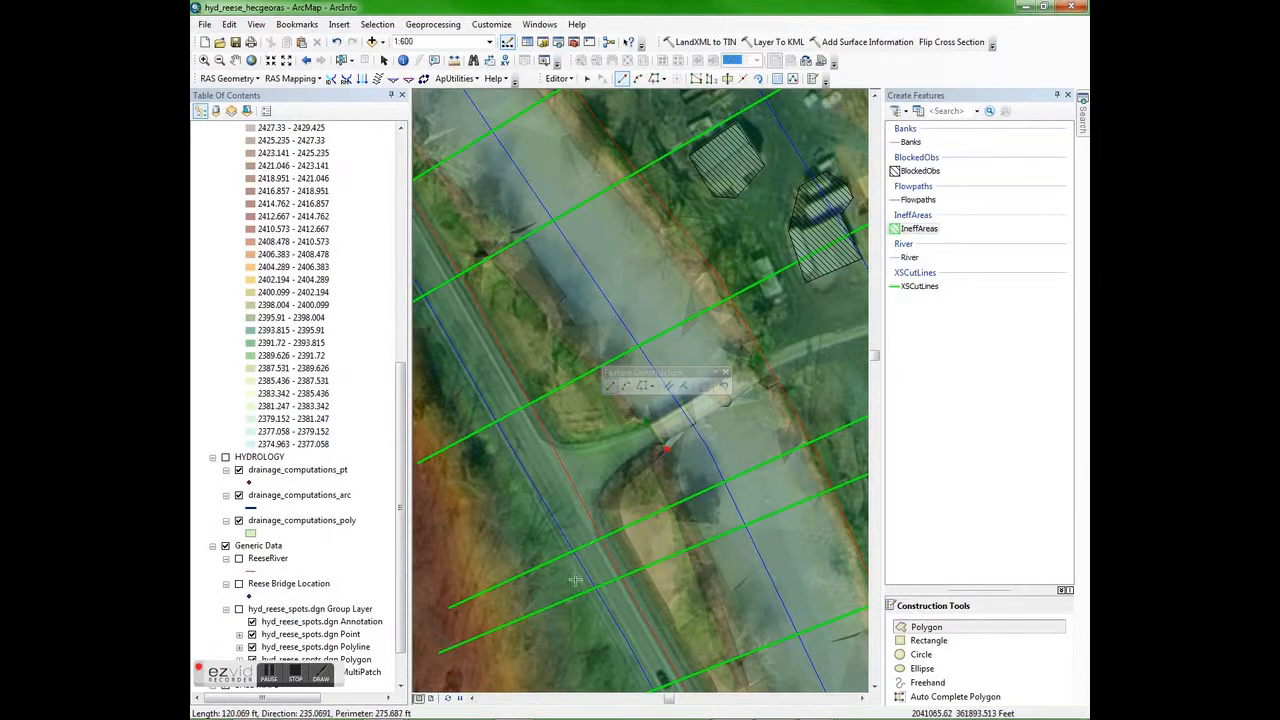
pyautogui.click(641, 558)
pyautogui.moveTo(470, 582); pyautogui.dragTo(646, 447)
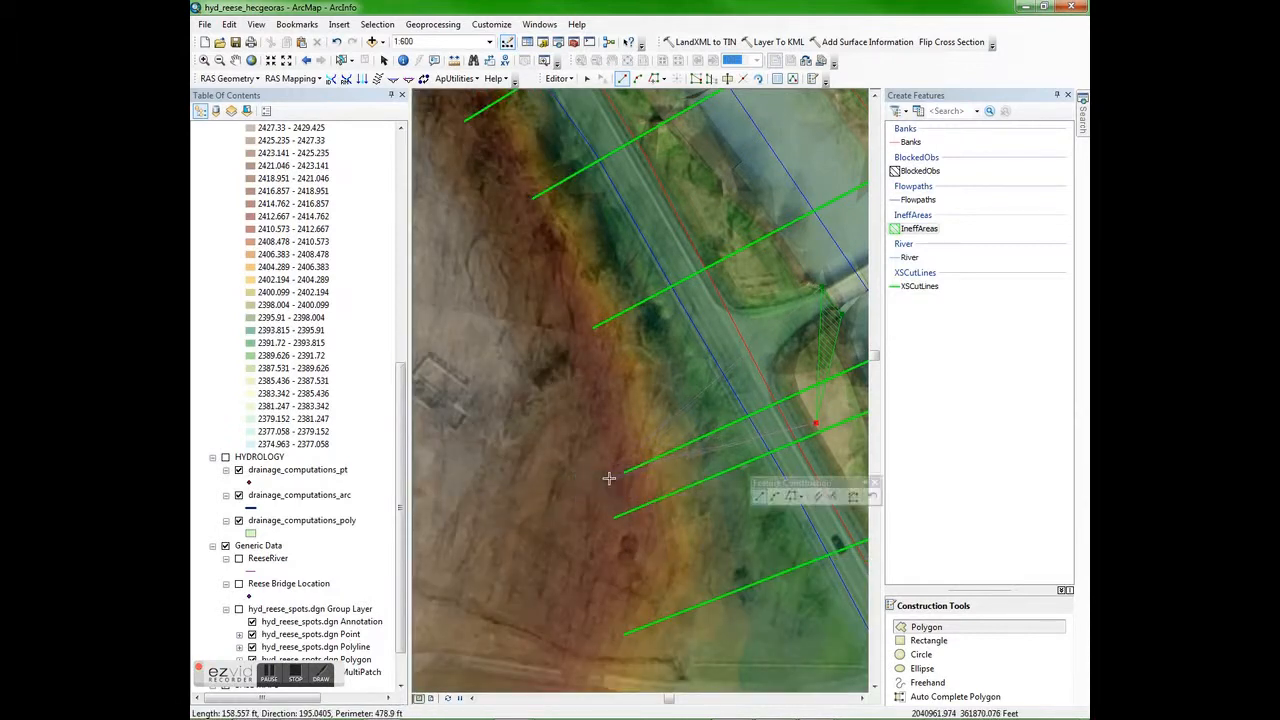
pyautogui.click(569, 497)
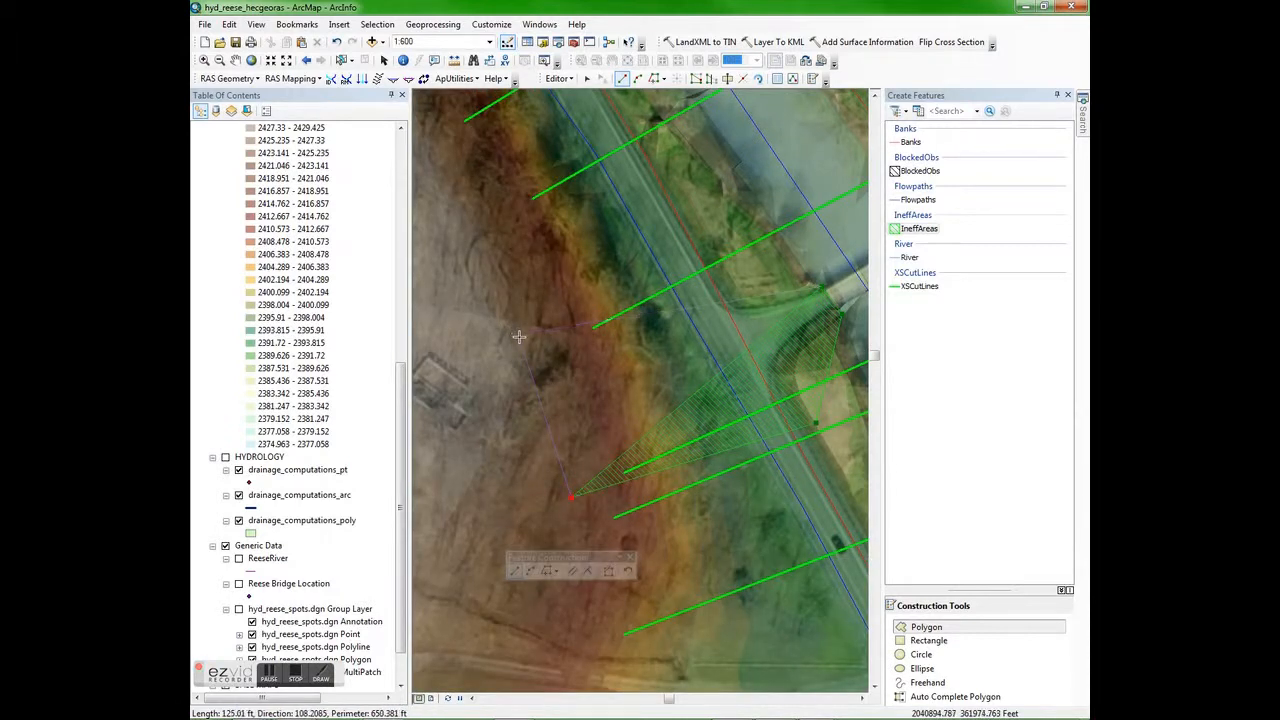
pyautogui.click(519, 336)
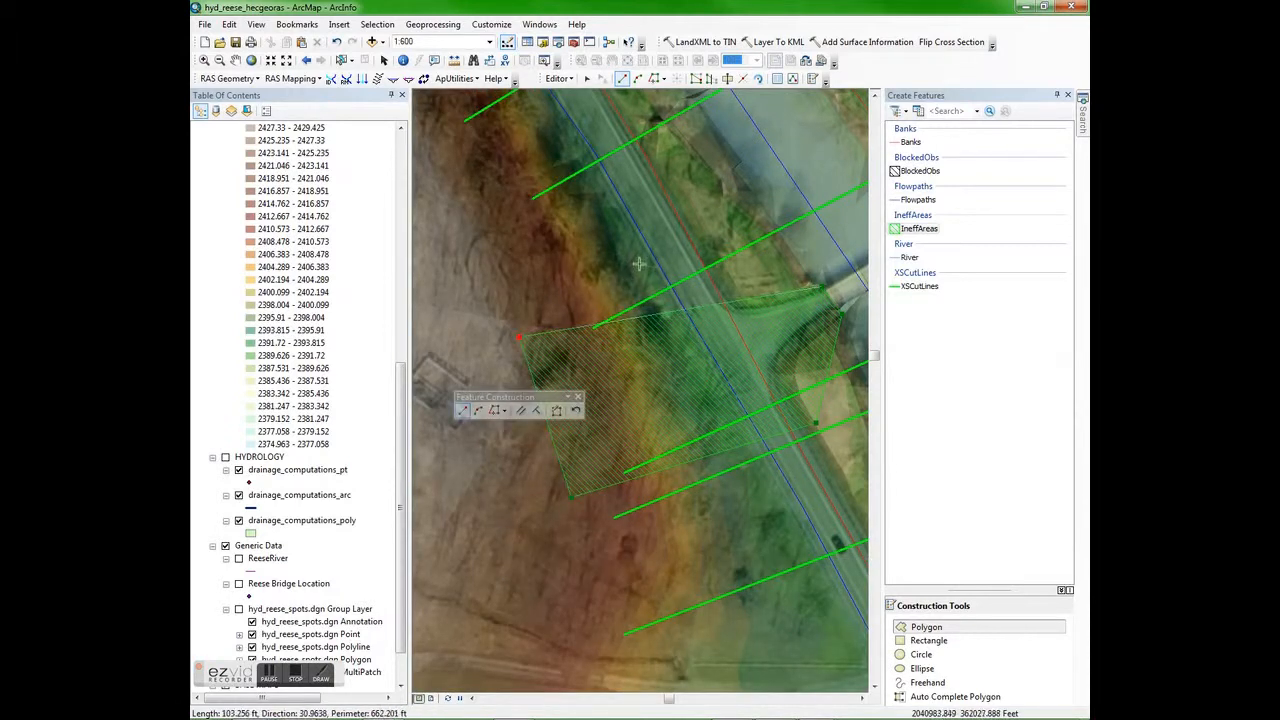
pyautogui.doubleClick(737, 232)
# Digitize a second IneffAreas polygon on the opposite bank beside the buildings, from the bridge abutment out past the ends of the adjacent cut lines.
pyautogui.moveTo(867, 190); pyautogui.dragTo(631, 299)
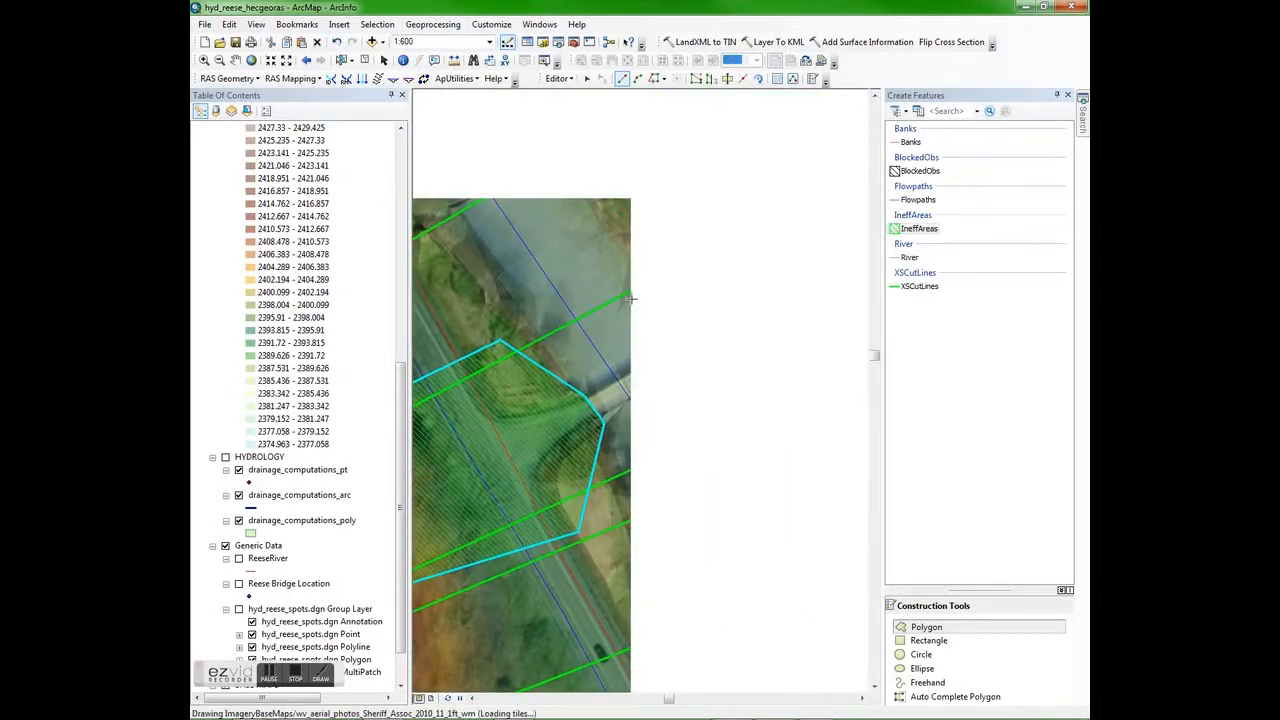
pyautogui.moveTo(742, 290); pyautogui.dragTo(647, 296)
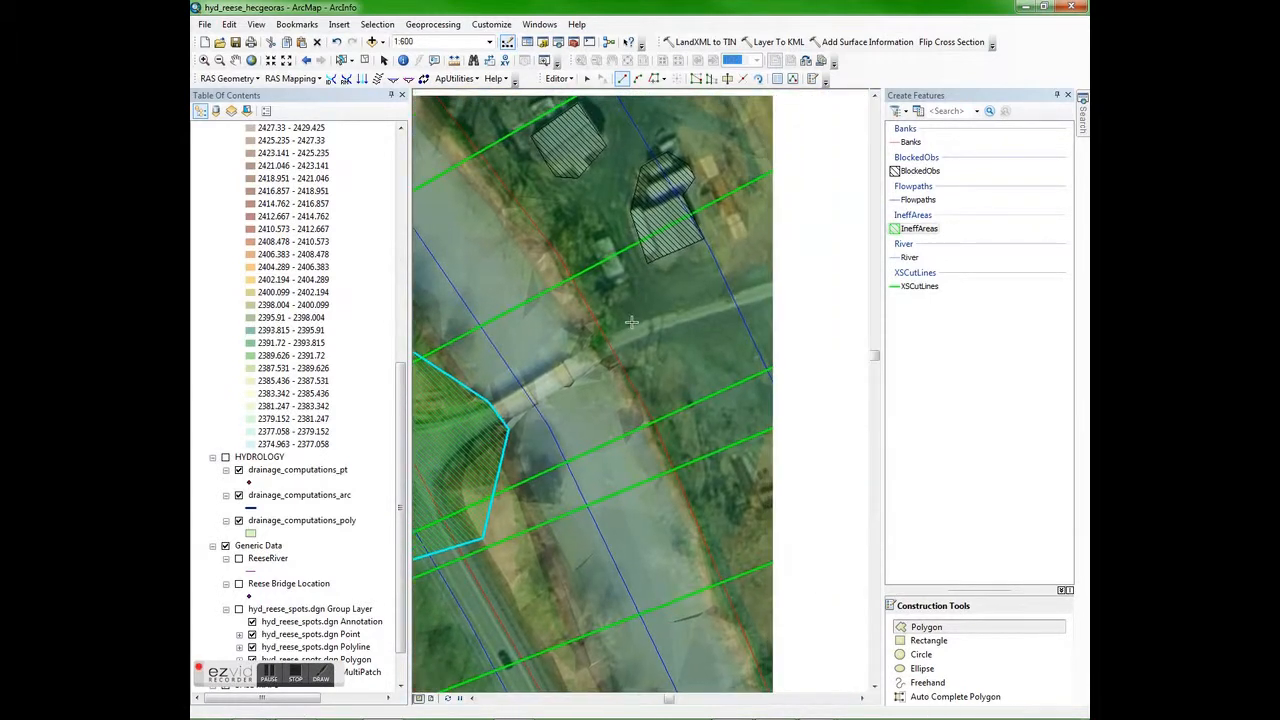
pyautogui.click(586, 346)
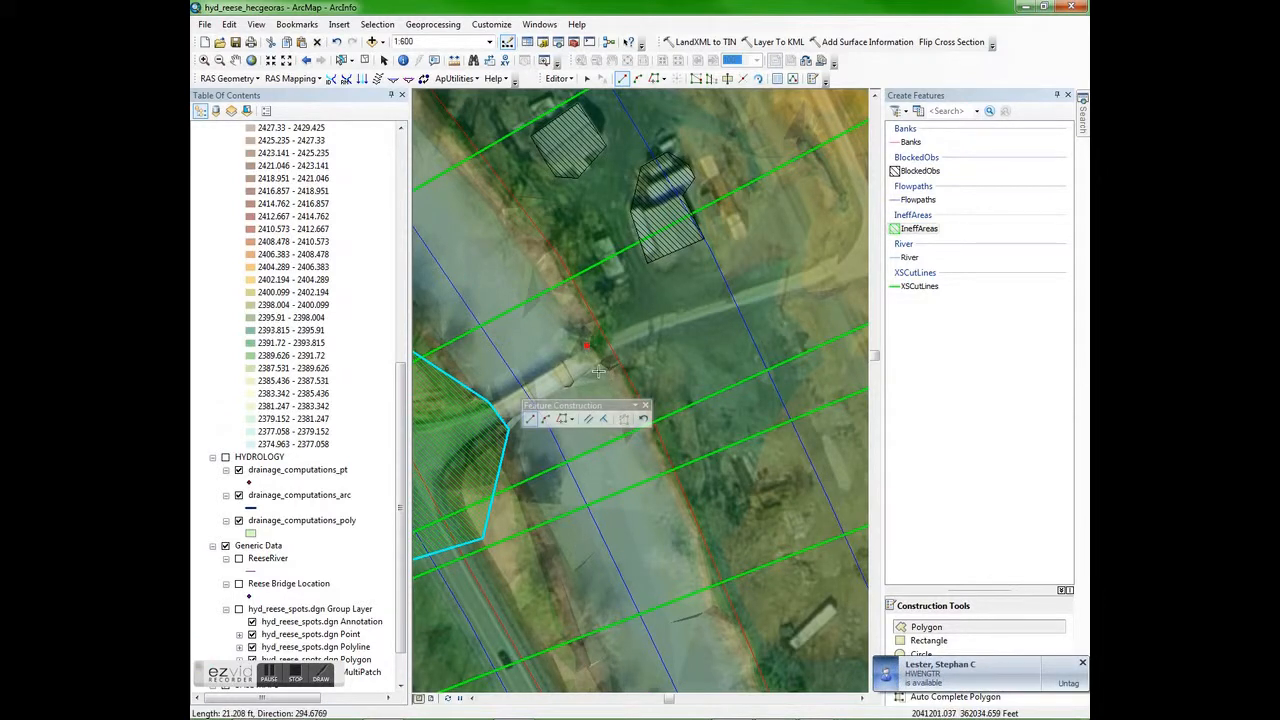
pyautogui.click(598, 370)
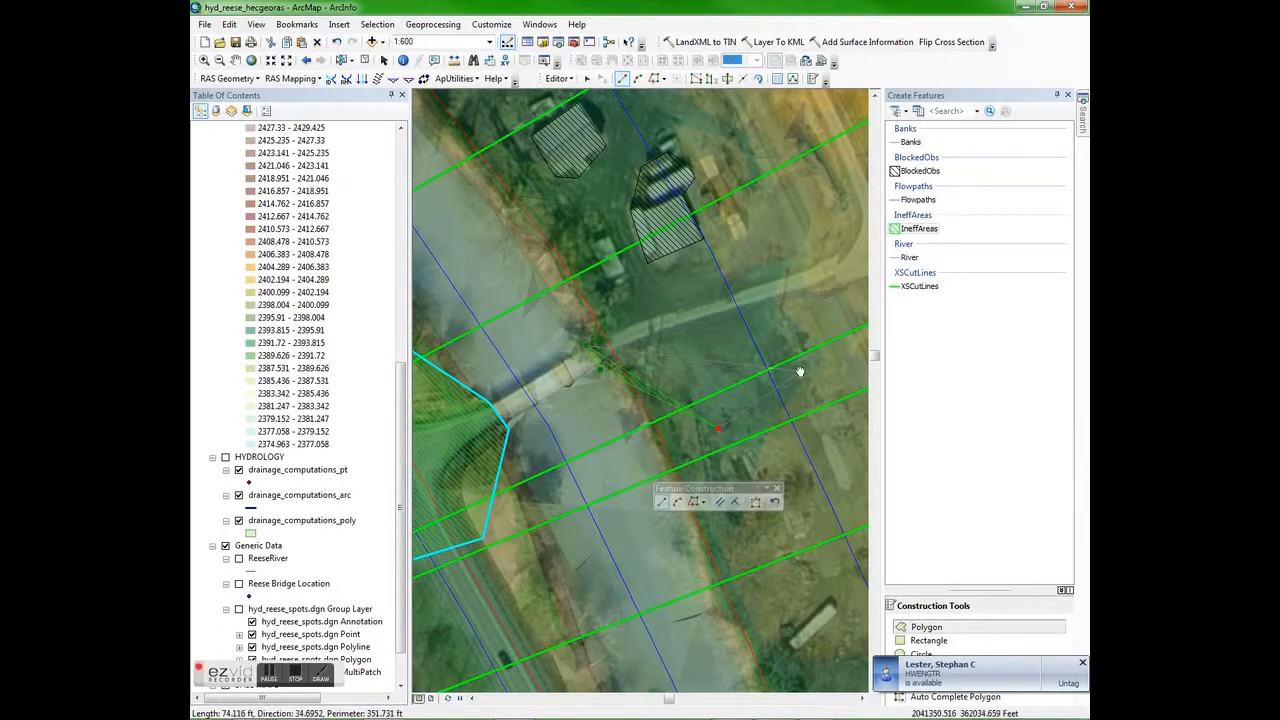
pyautogui.scroll(3, 741, 391)
pyautogui.scroll(2, 741, 391)
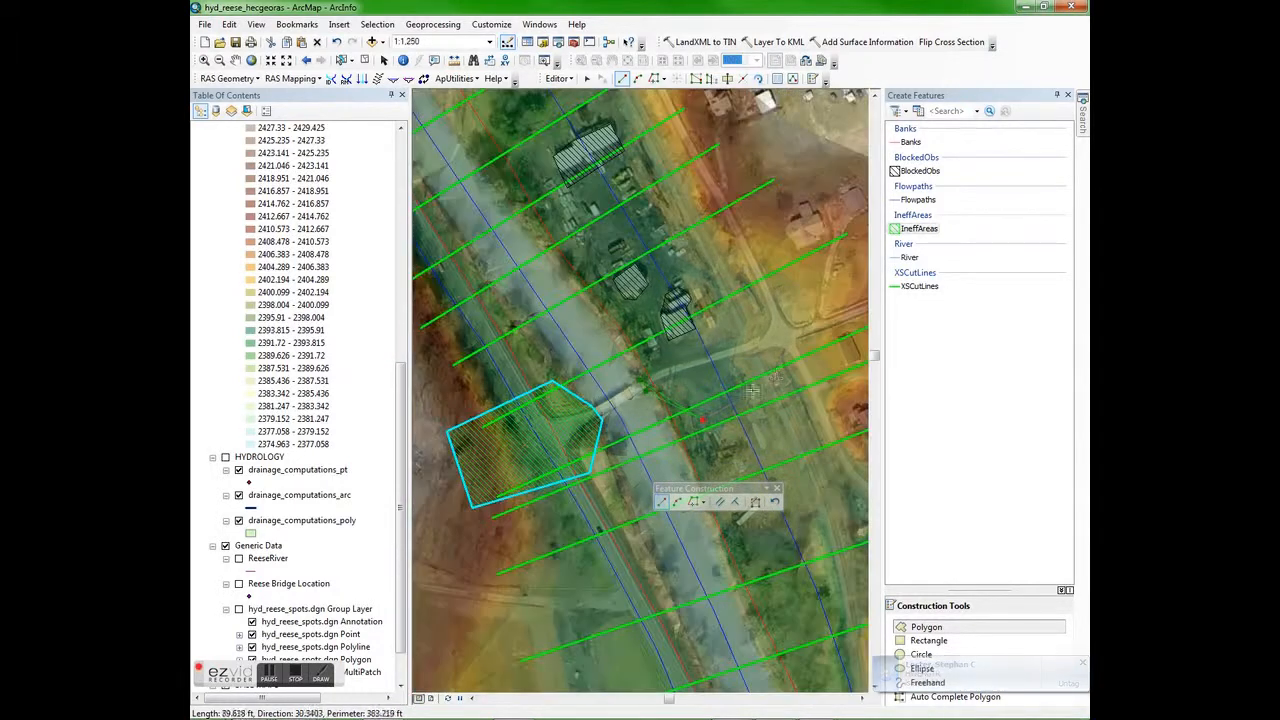
pyautogui.moveTo(791, 372); pyautogui.dragTo(672, 415)
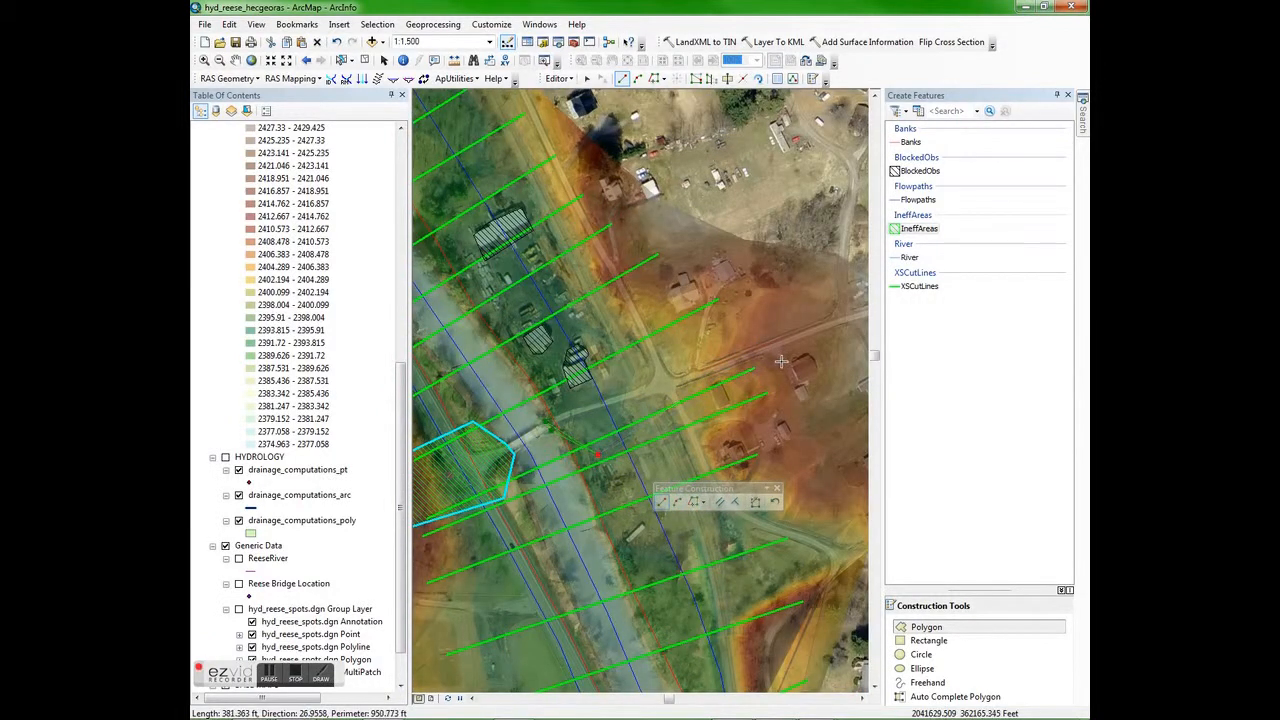
pyautogui.click(784, 363)
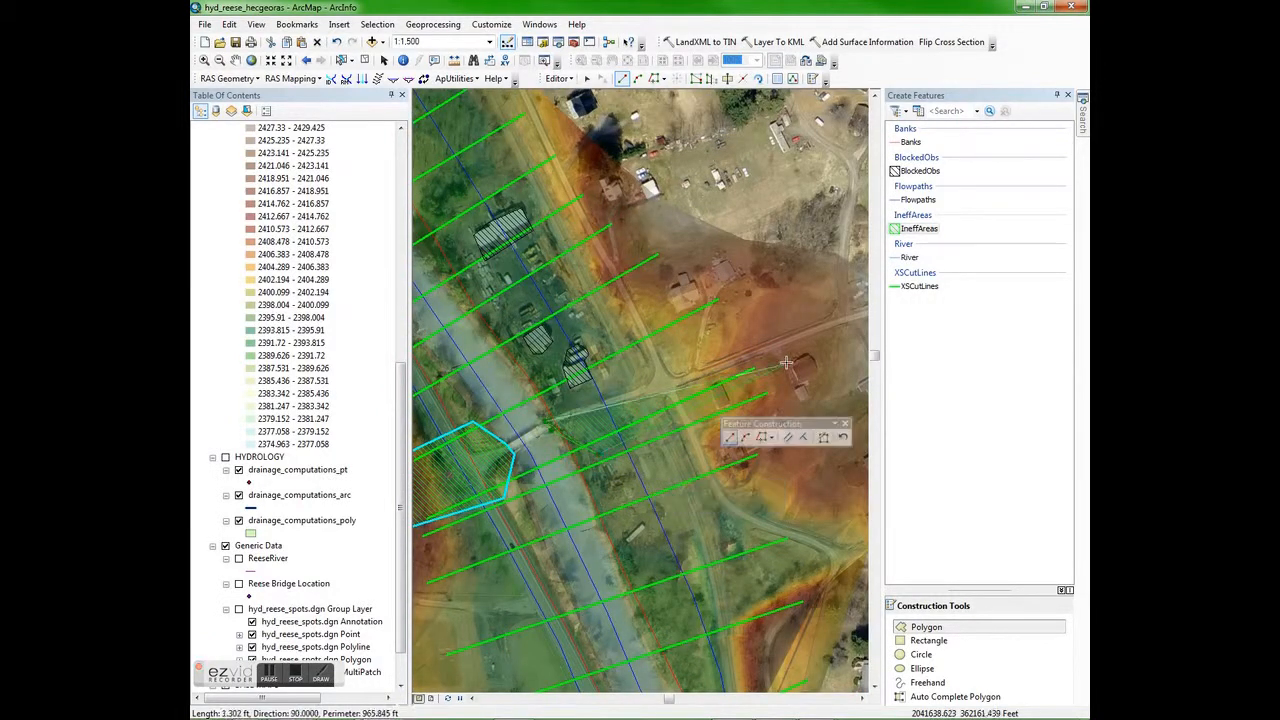
pyautogui.click(735, 273)
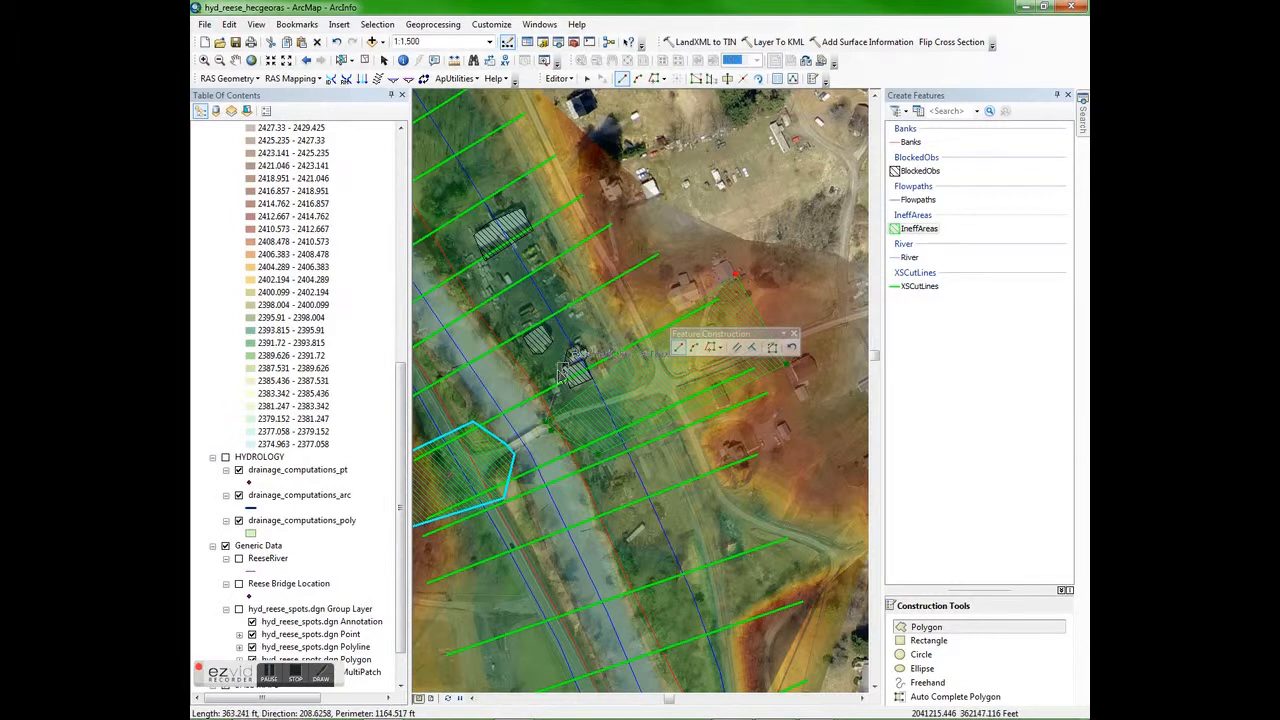
pyautogui.scroll(-2, 553, 376)
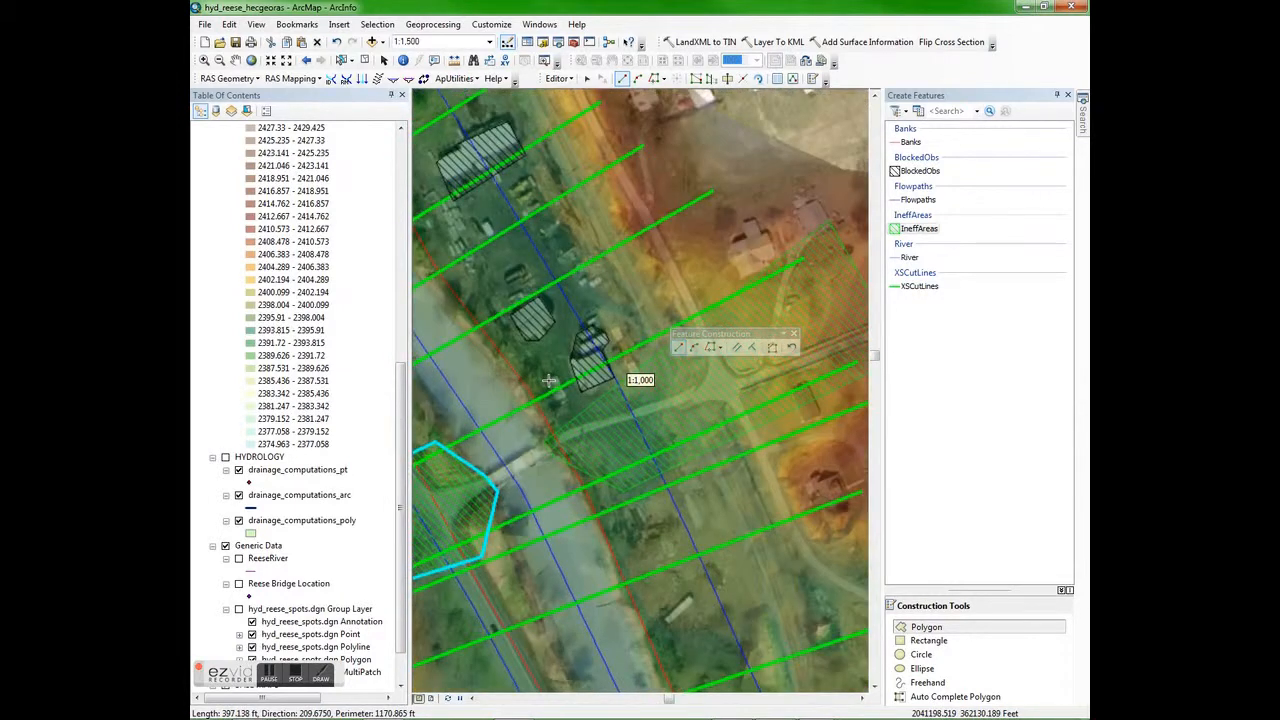
pyautogui.doubleClick(555, 378)
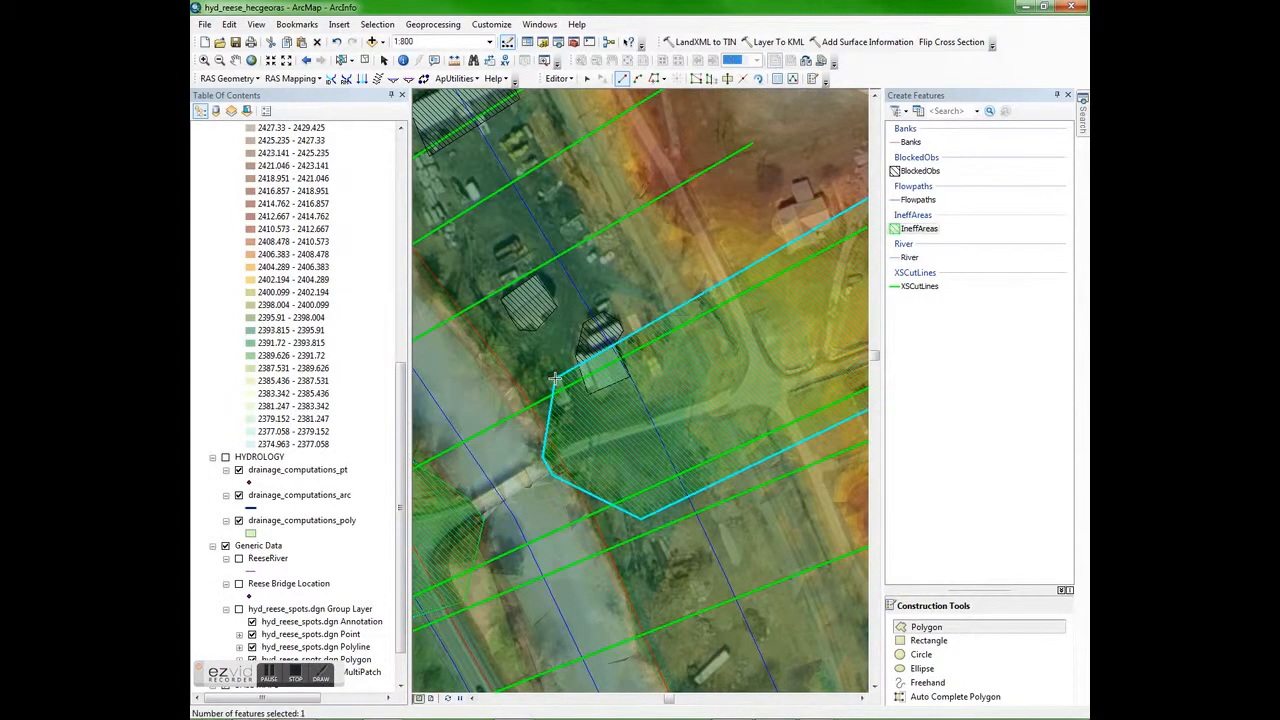